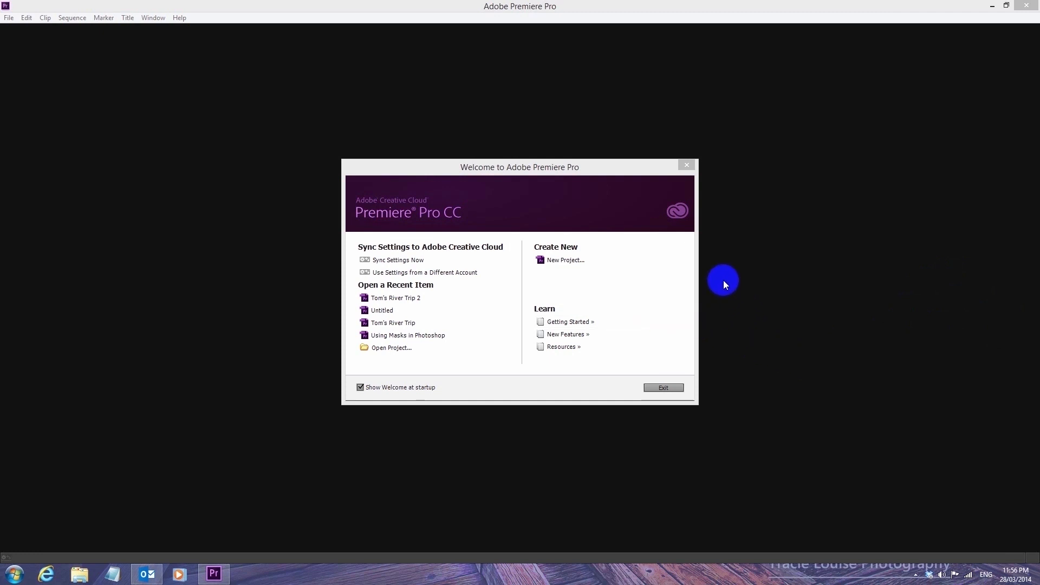
# Create a new project under the default name Untitled with the default settings, overwriting the existing project of that name.
pyautogui.click(562, 262)
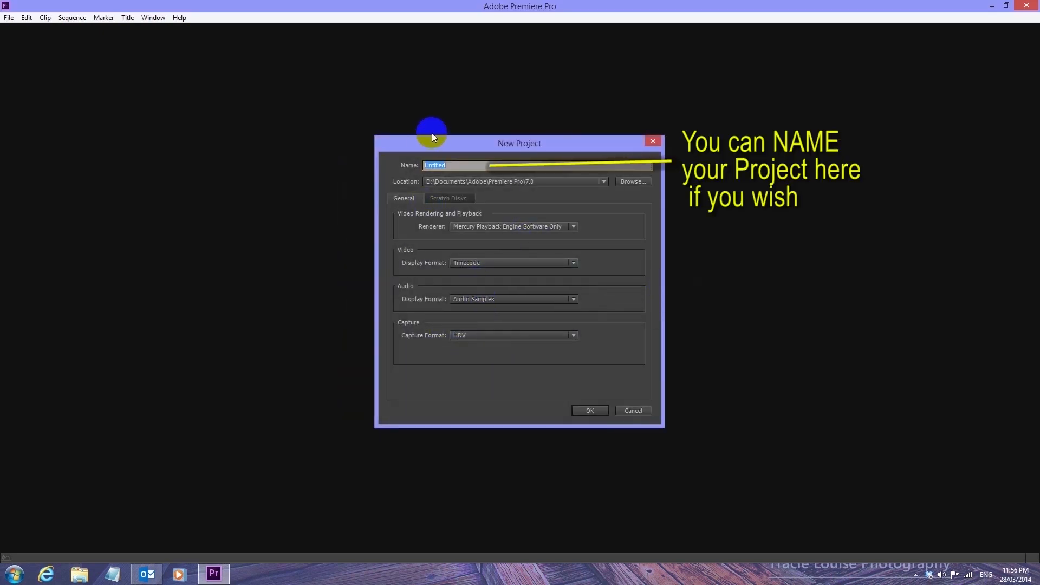
pyautogui.click(589, 412)
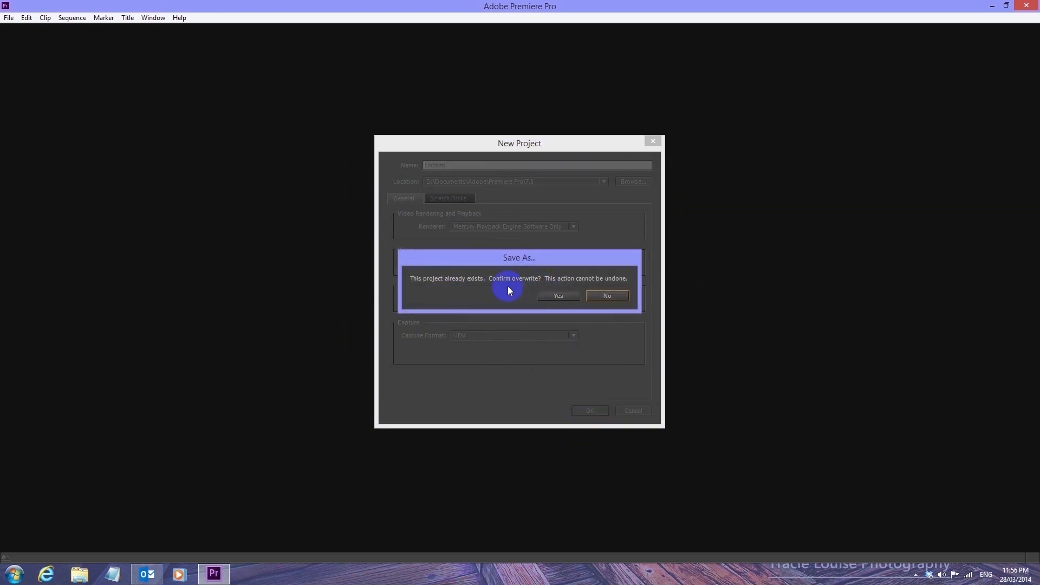
pyautogui.click(558, 296)
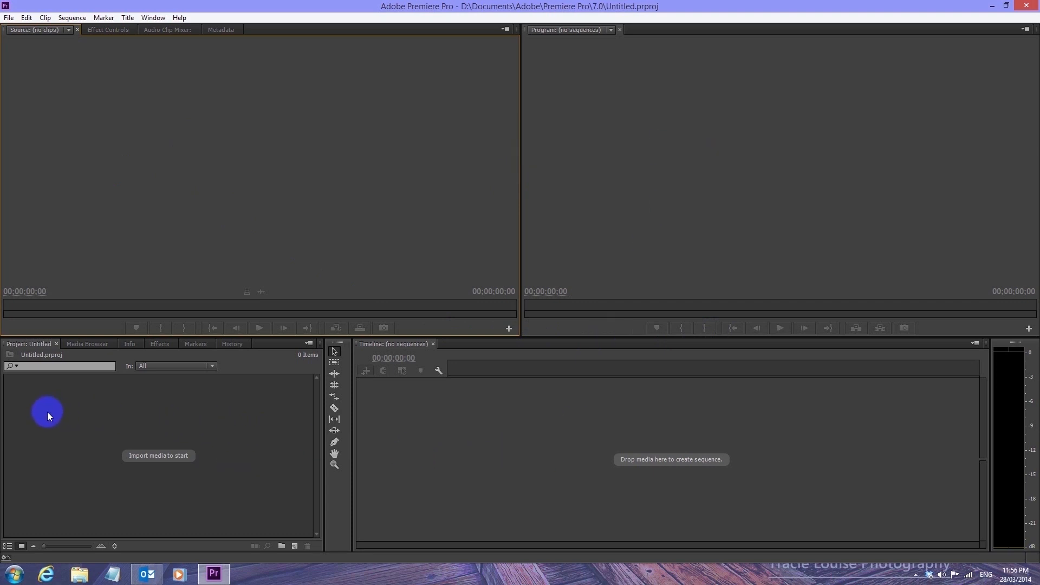
# Import the four clips 20130116080858.mts through 20130116081541.mts from the desktop folder VEDEOS TOMS RIVER TRIP2013.
pyautogui.doubleClick(96, 432)
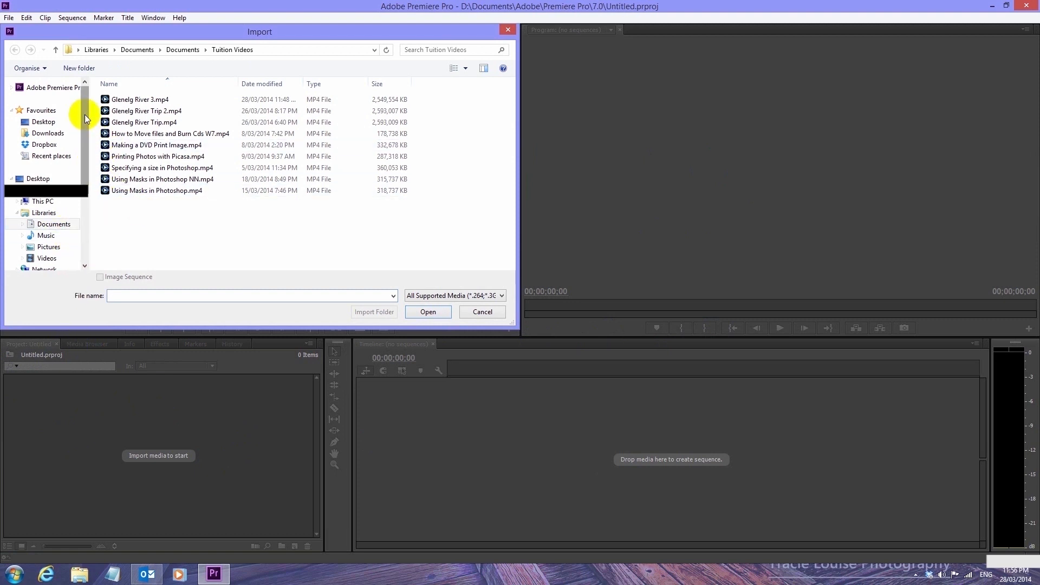
pyautogui.click(46, 178)
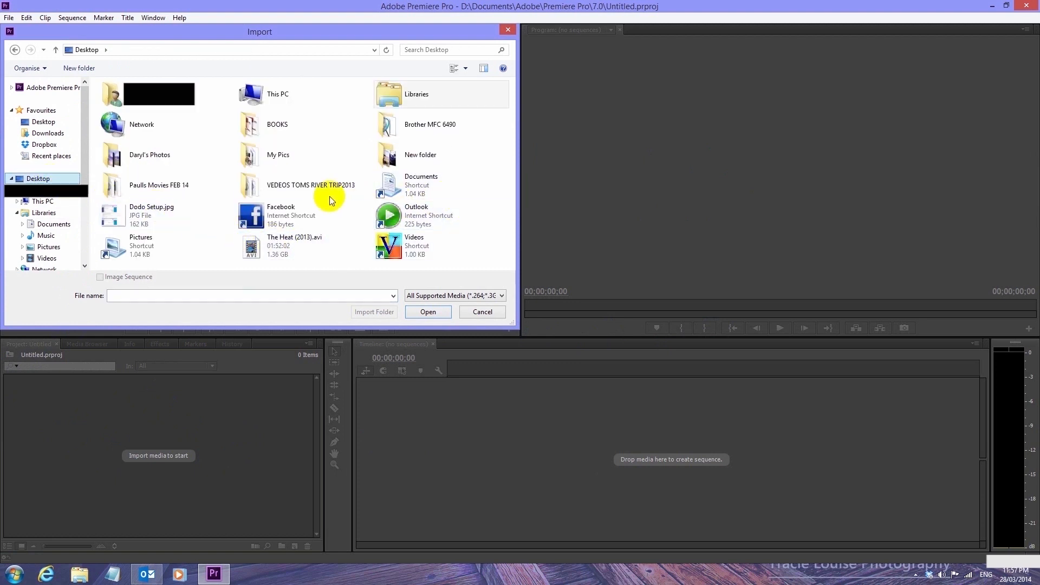
pyautogui.doubleClick(287, 189)
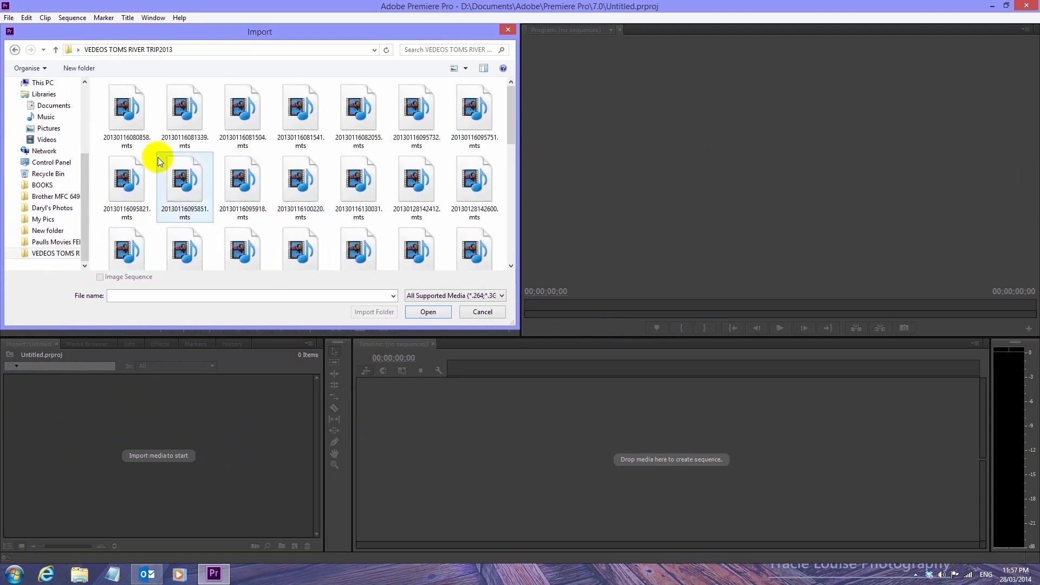
pyautogui.click(125, 117)
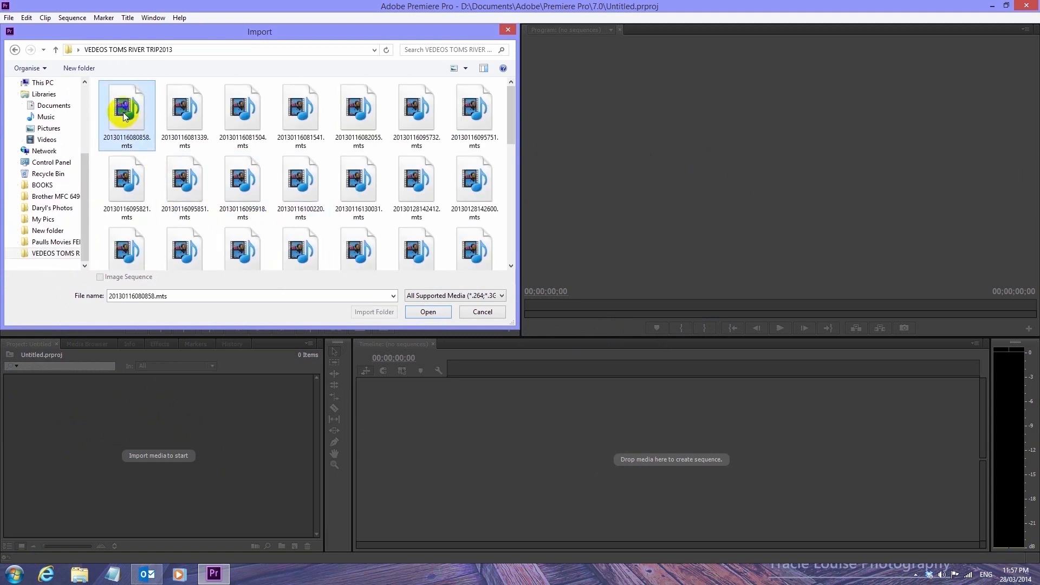
pyautogui.keyDown('shift'); pyautogui.click(299, 119); pyautogui.keyUp('shift')
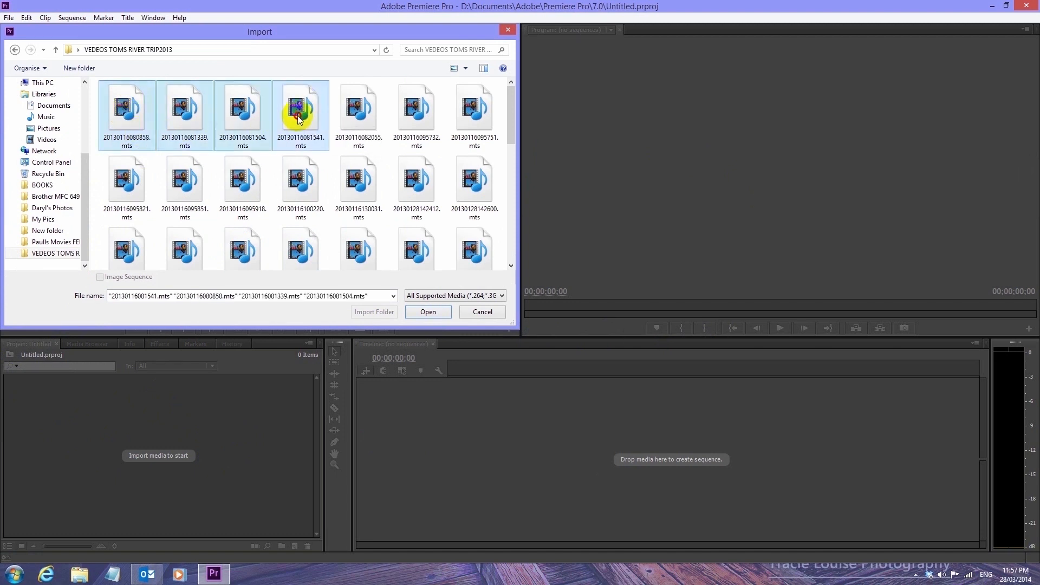
pyautogui.click(421, 310)
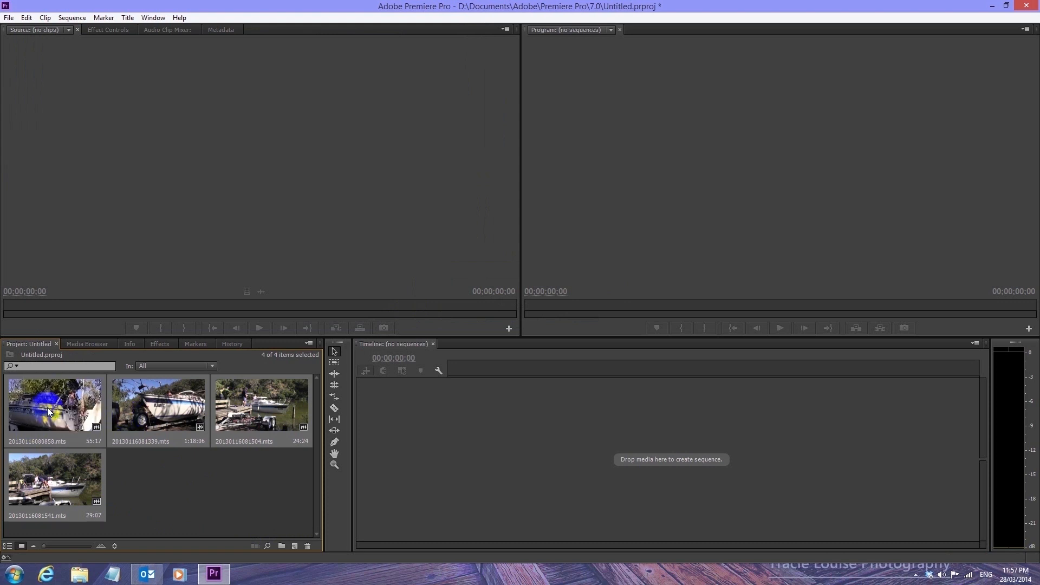
# Load 20130116080858.mts for source viewing, play it from near the start and mark its In point at 00:00:13:06.
pyautogui.doubleClick(47, 407)
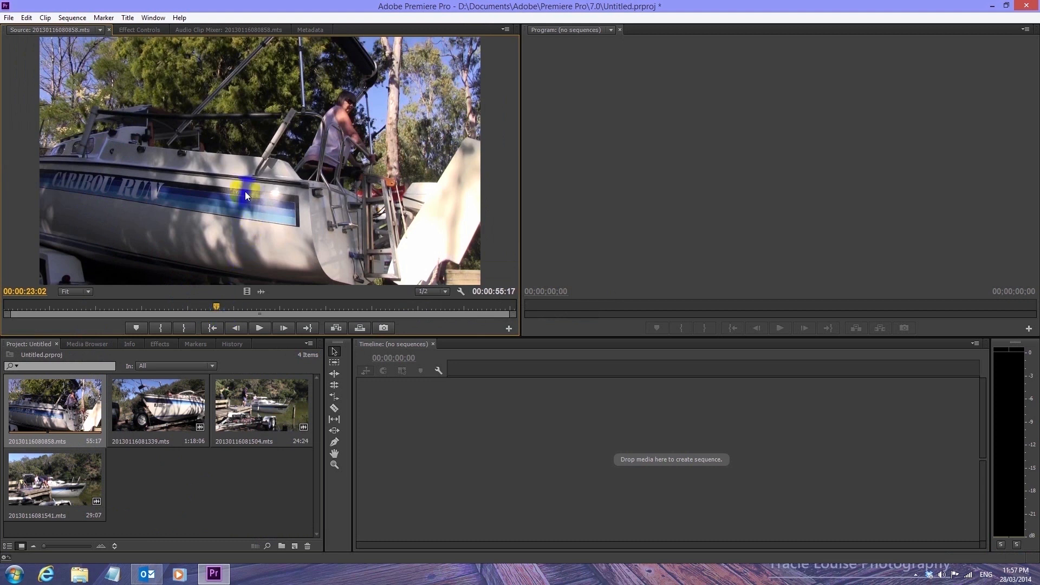
pyautogui.moveTo(226, 312); pyautogui.dragTo(6, 307)
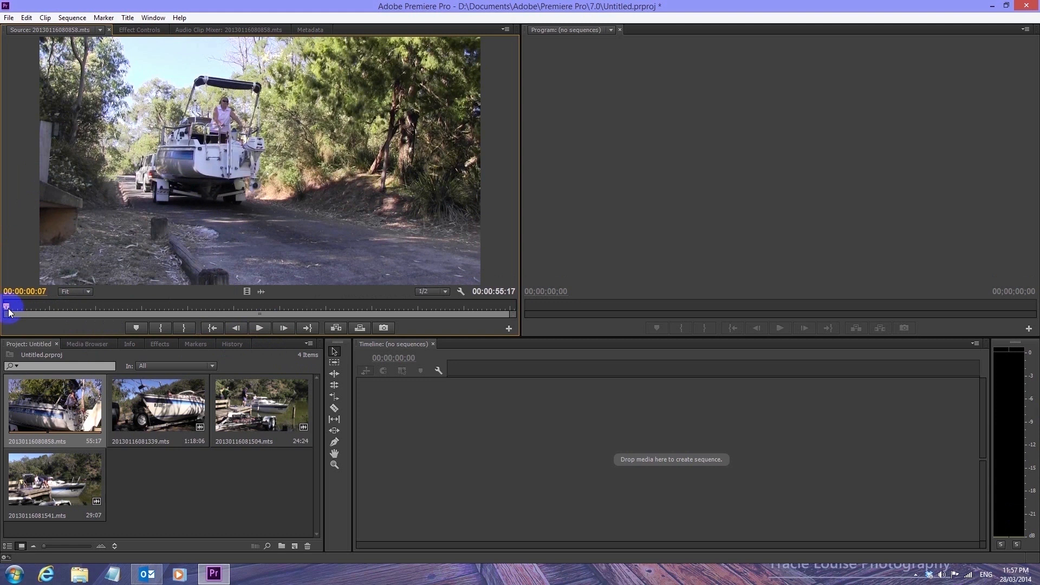
pyautogui.click(264, 329)
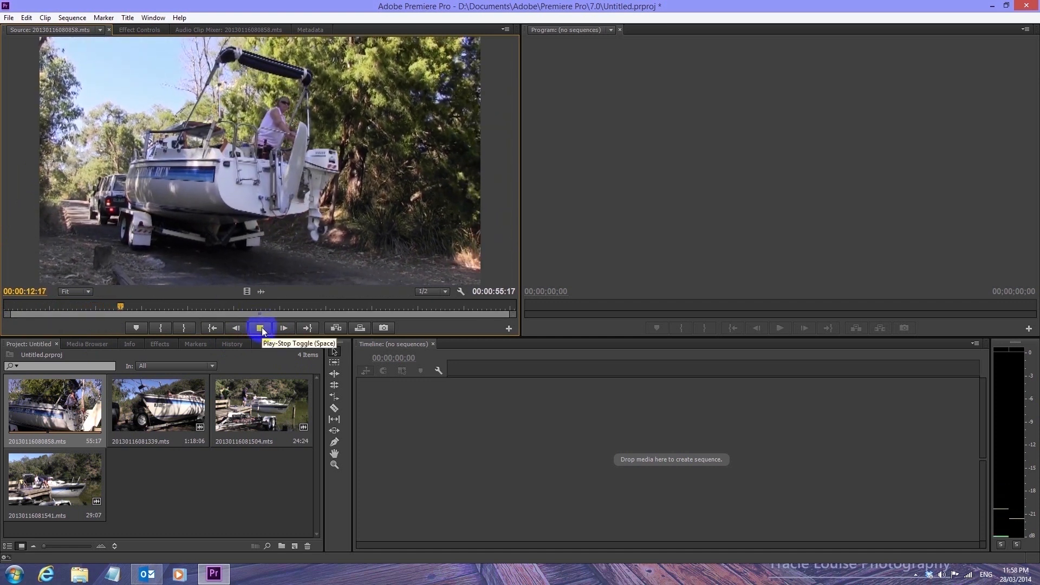
pyautogui.click(260, 327)
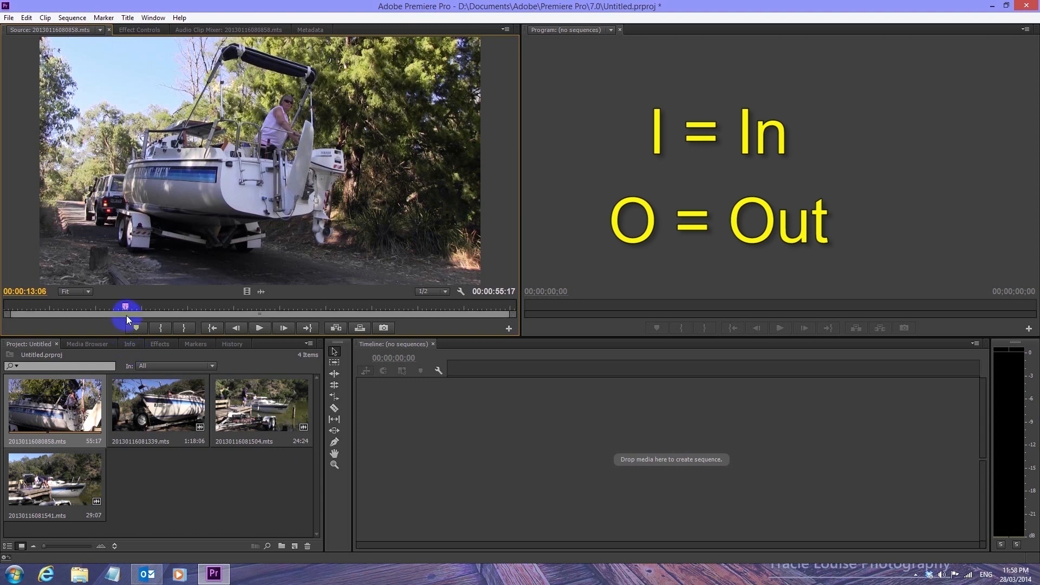
pyautogui.press('i')
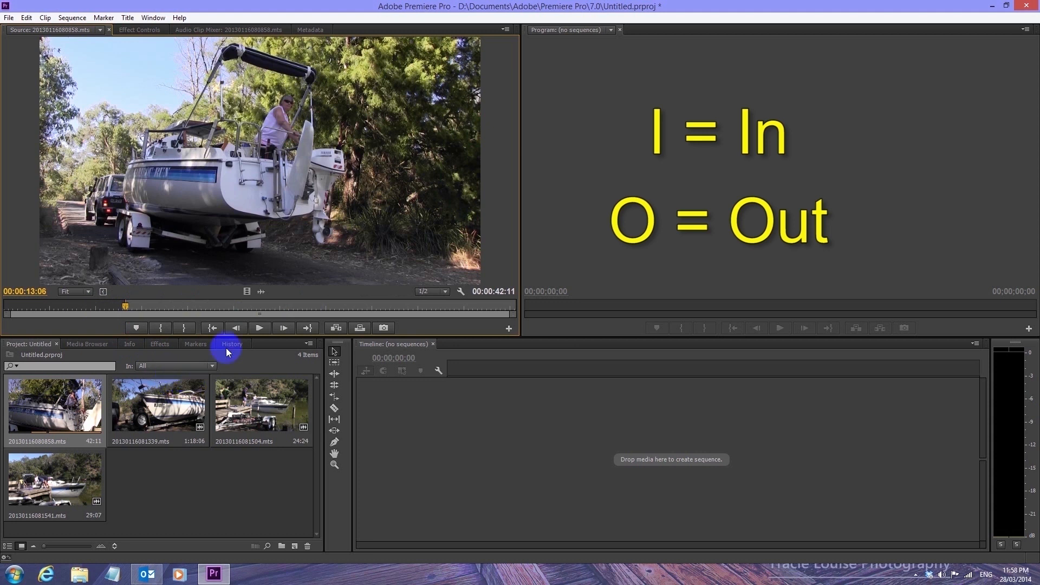
# Play on through the first clip and mark its Out point at 00:00:22:08.
pyautogui.click(259, 327)
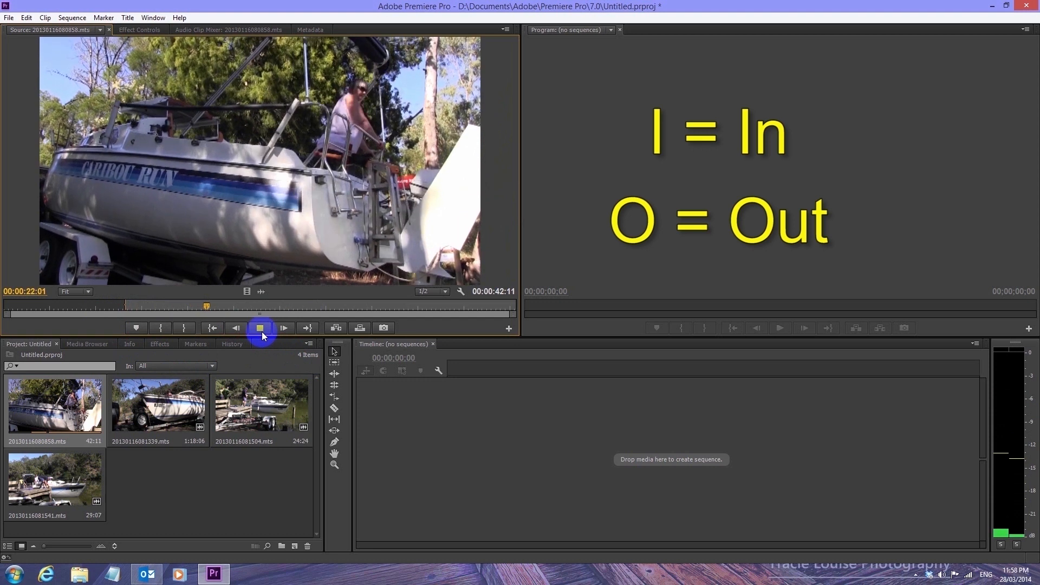
pyautogui.click(261, 332)
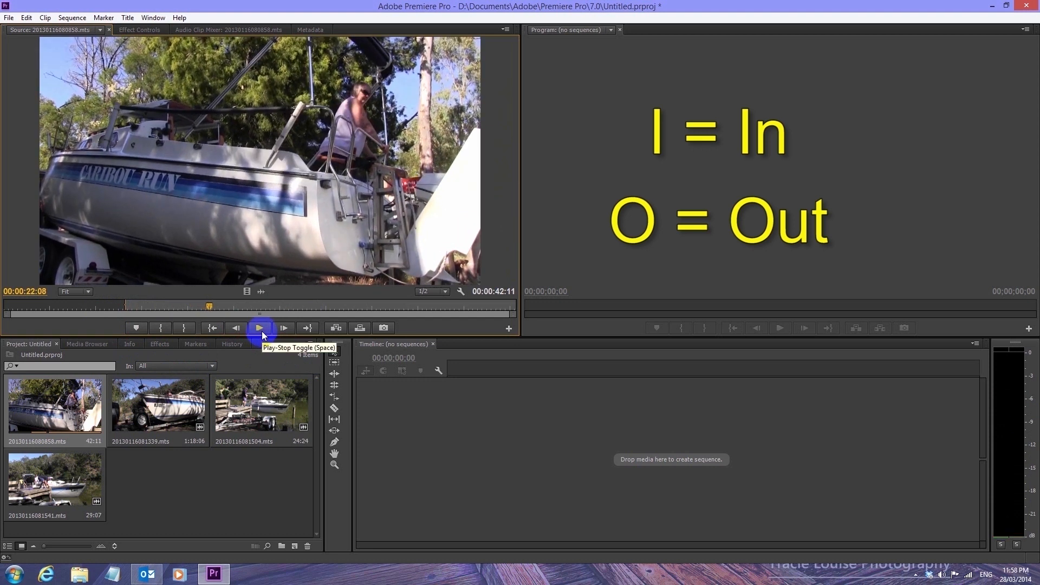
pyautogui.press('o')
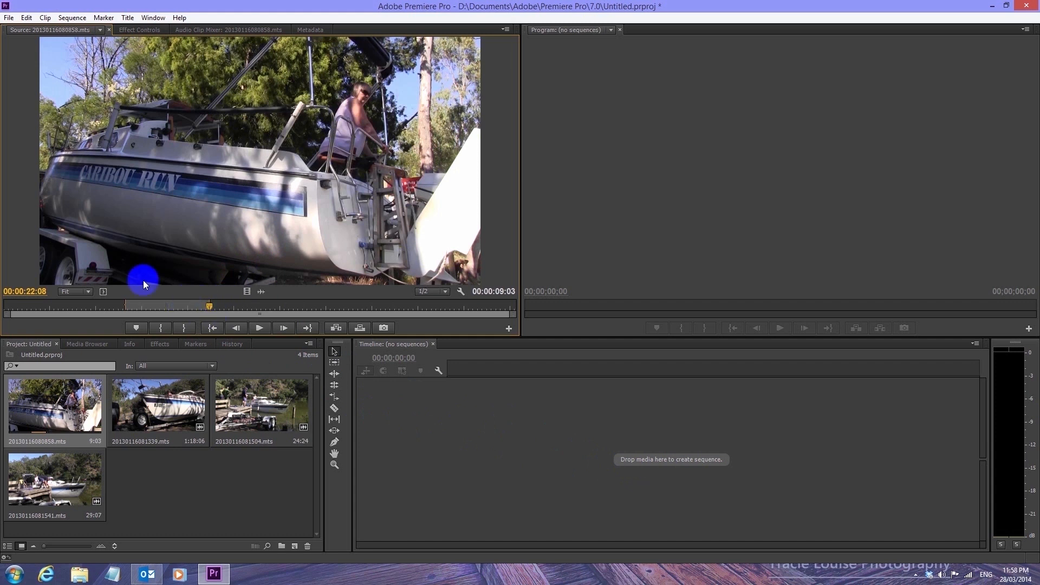
# Create a sequence by placing the trimmed first clip in the empty timeline, and play the sequence back.
pyautogui.moveTo(210, 150); pyautogui.dragTo(419, 440)
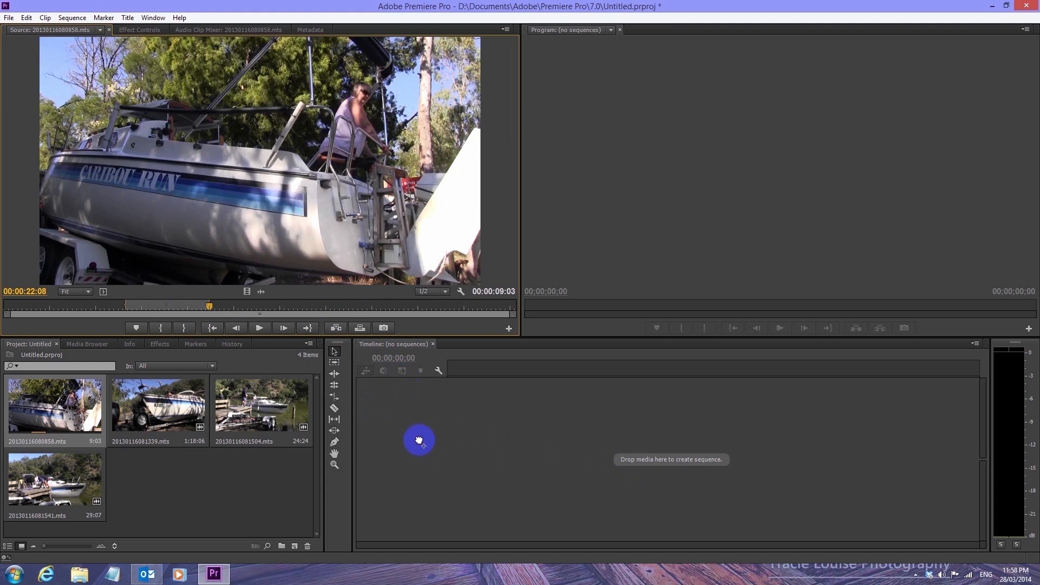
pyautogui.click(466, 450)
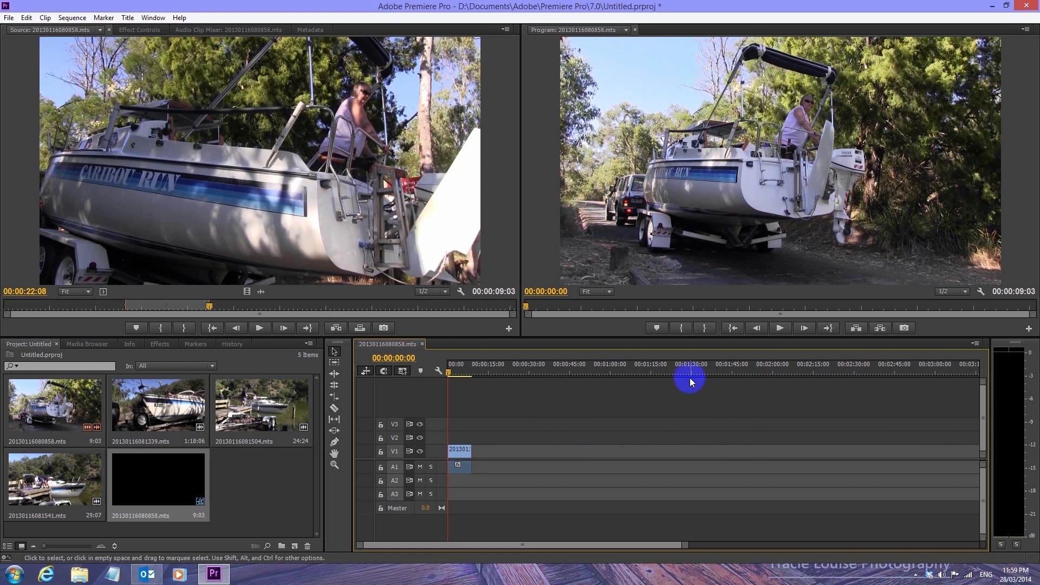
pyautogui.click(780, 328)
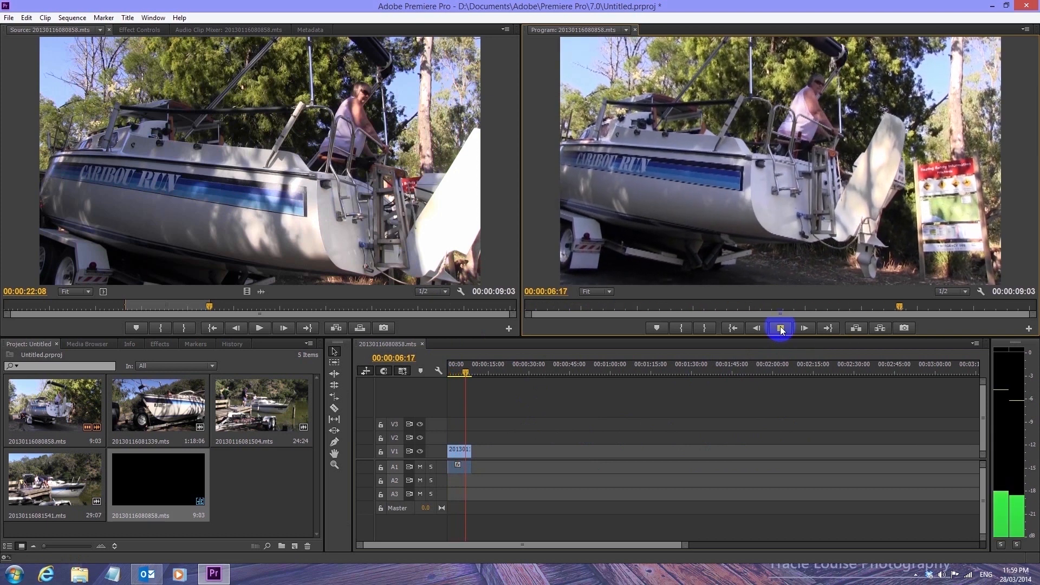
pyautogui.click(780, 329)
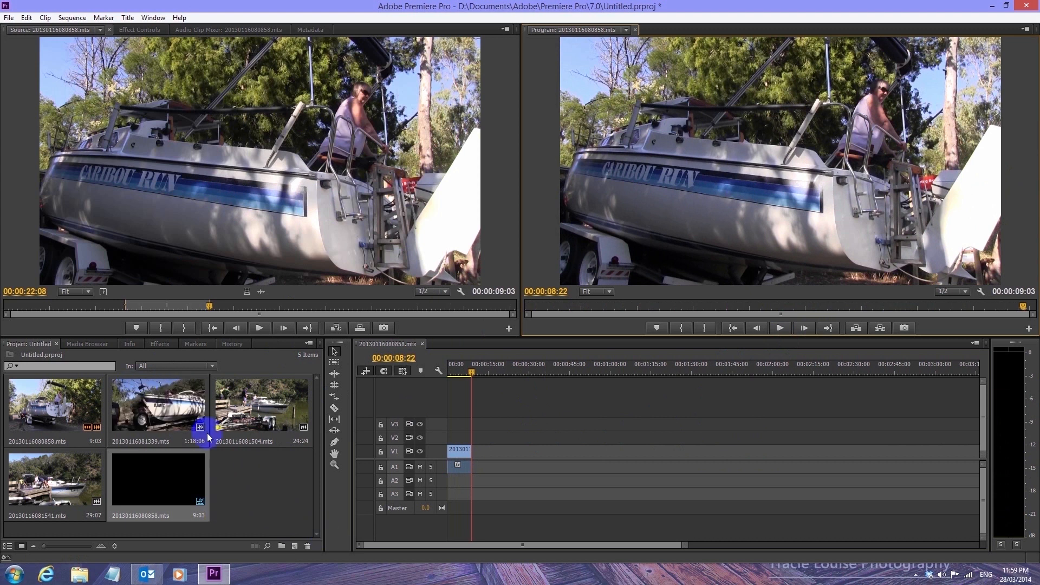
# Load 20130116081339.mts for source viewing, review it from the start and mark its In point at 00:00:33:10.
pyautogui.doubleClick(163, 409)
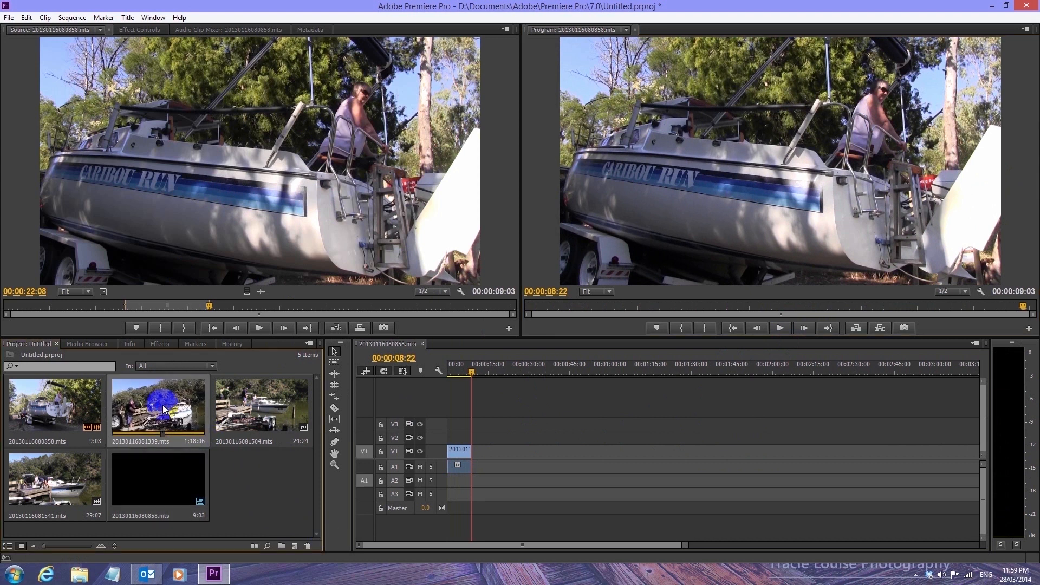
pyautogui.click(193, 136)
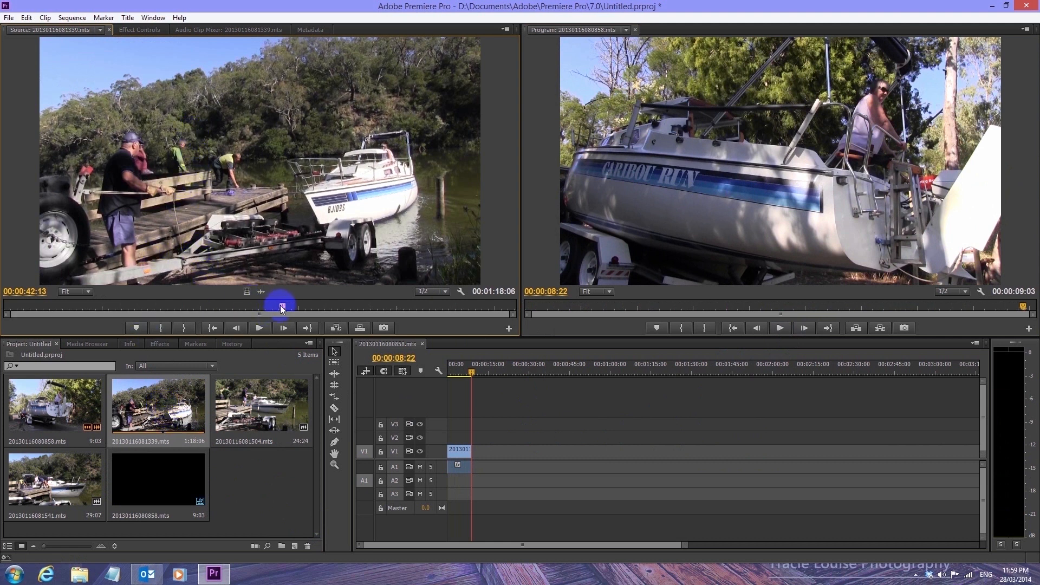
pyautogui.moveTo(282, 308); pyautogui.dragTo(7, 313)
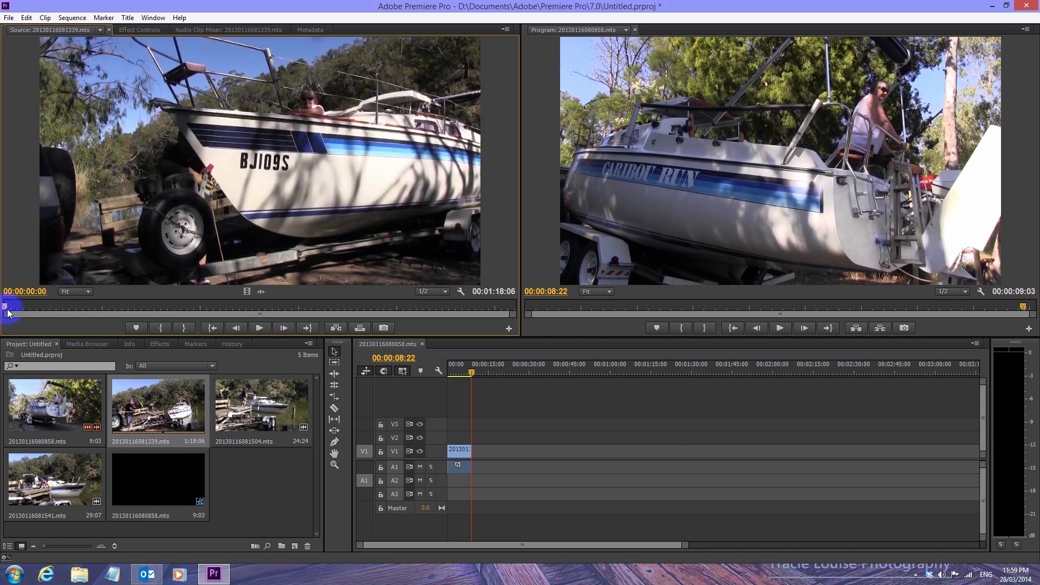
pyautogui.click(260, 328)
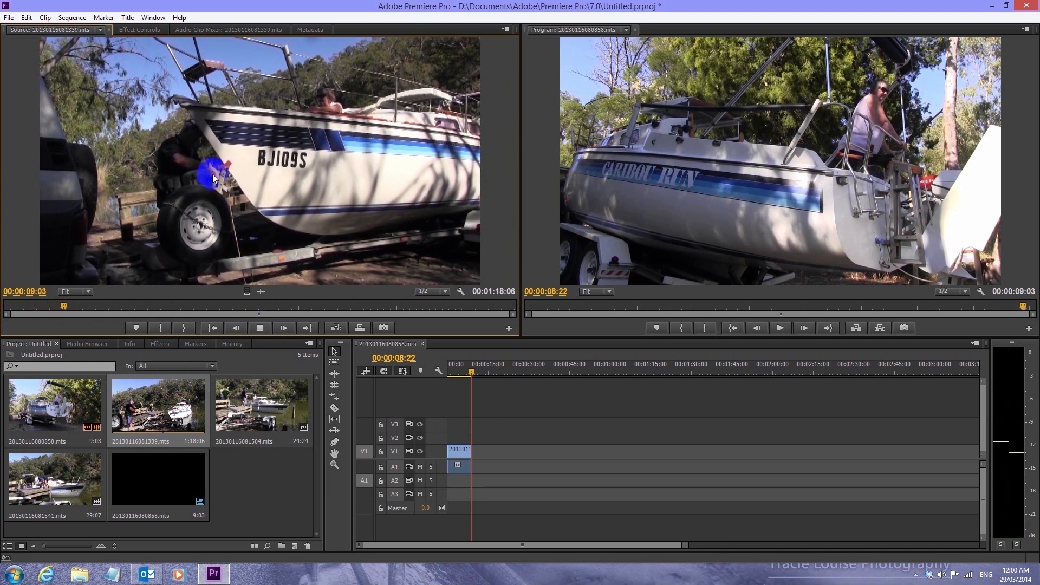
pyautogui.click(262, 329)
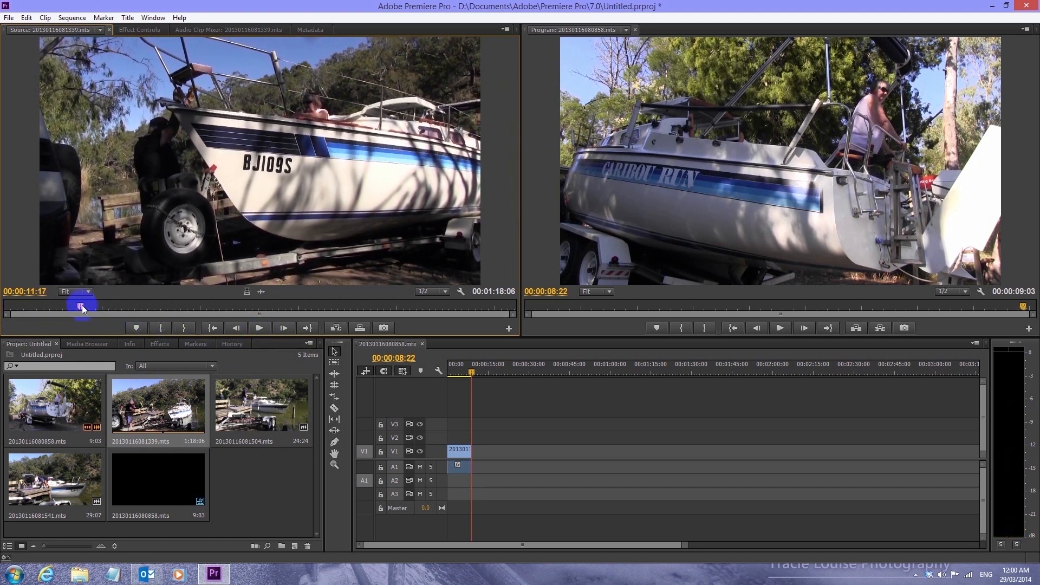
pyautogui.moveTo(89, 308); pyautogui.dragTo(225, 309)
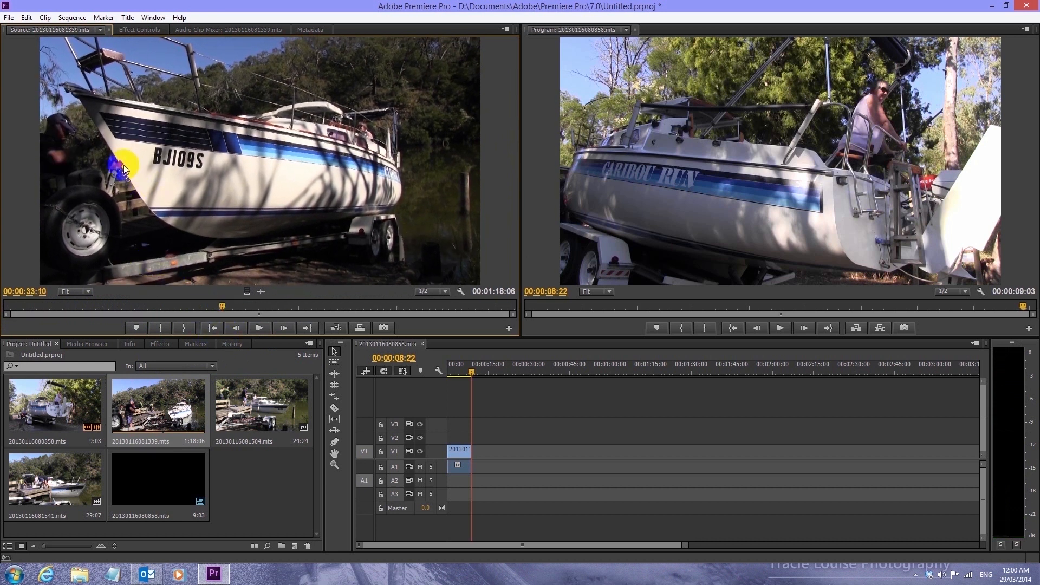
pyautogui.click(160, 332)
pyautogui.click(228, 428)
pyautogui.press('i')
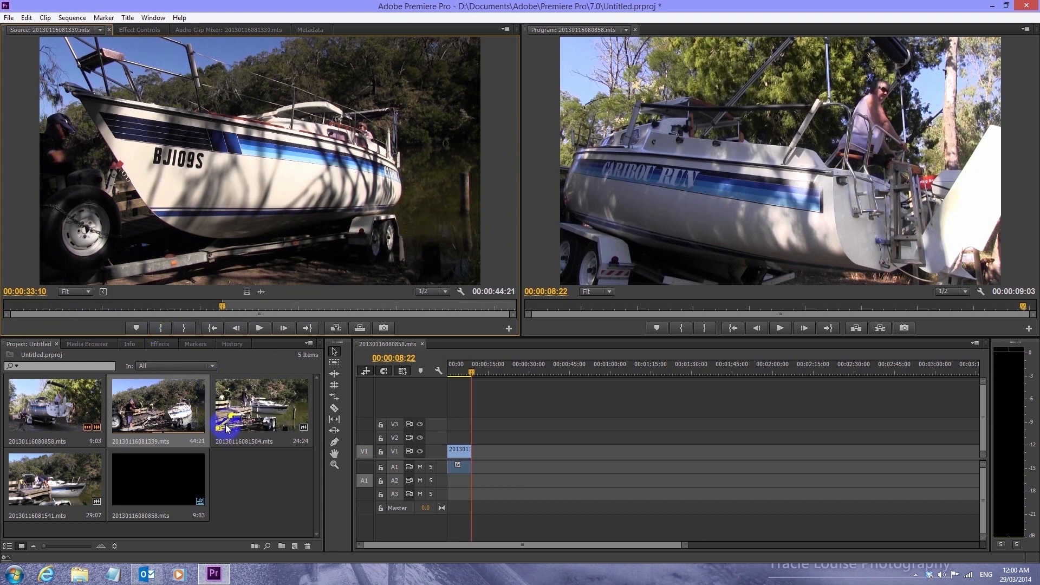
# Play on through the second clip and mark its Out point at 00:00:47:10.
pyautogui.click(260, 328)
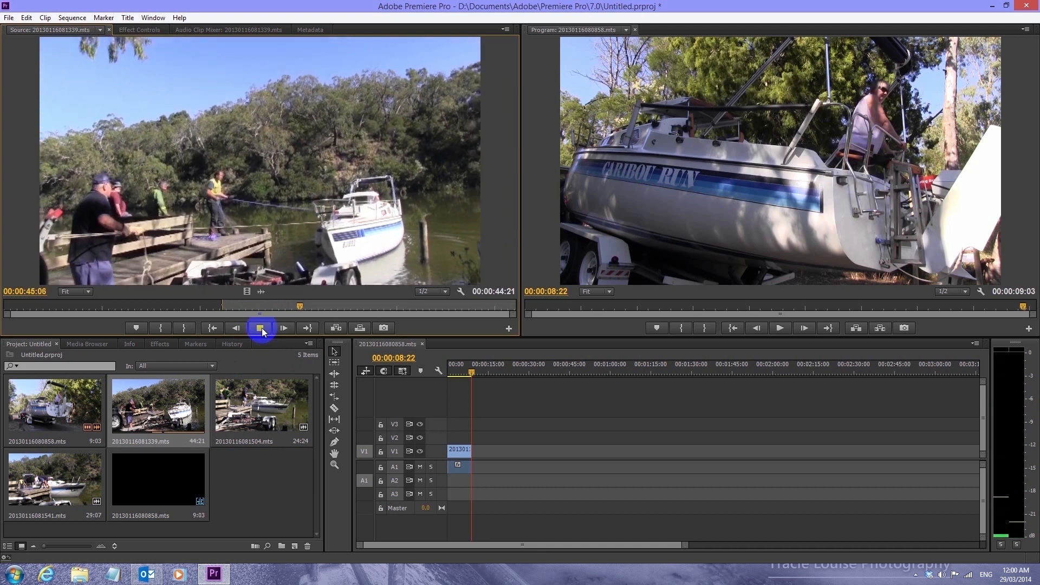
pyautogui.click(261, 328)
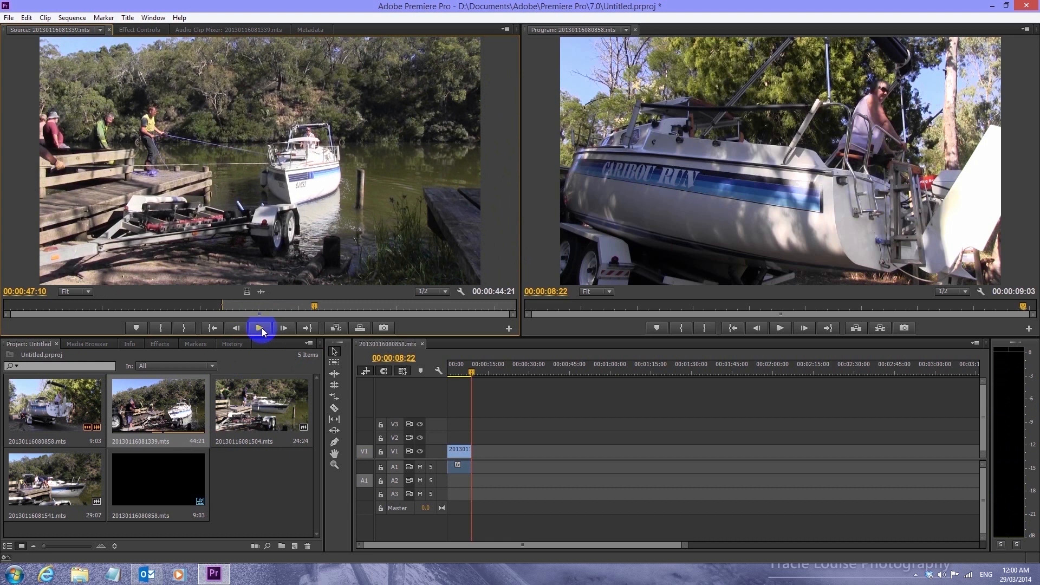
pyautogui.press('o')
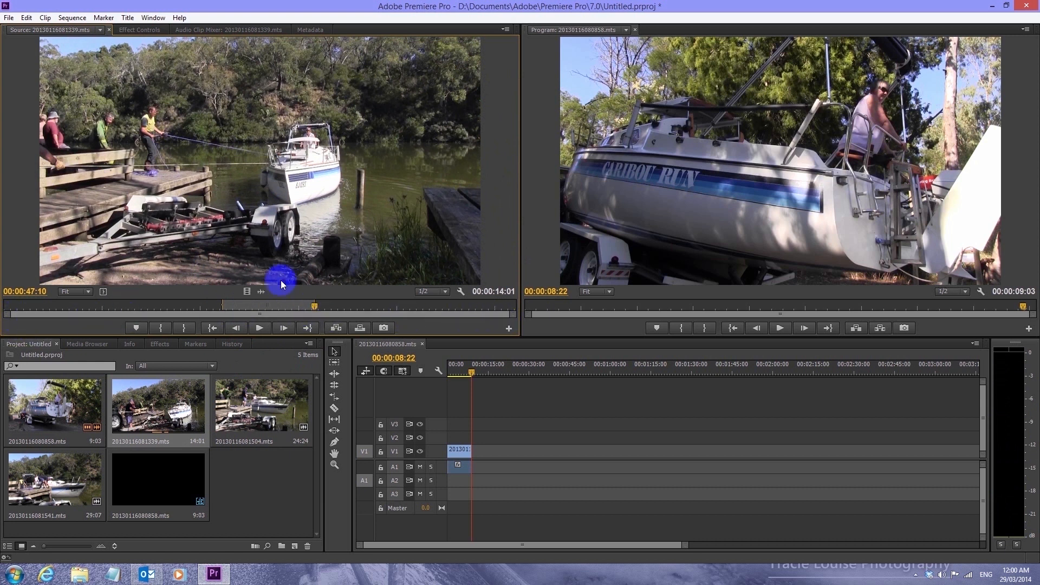
# Place the trimmed second clip directly after the first on V1 and A1, and play the sequence from 00:00:04:00.
pyautogui.moveTo(288, 206); pyautogui.dragTo(495, 446)
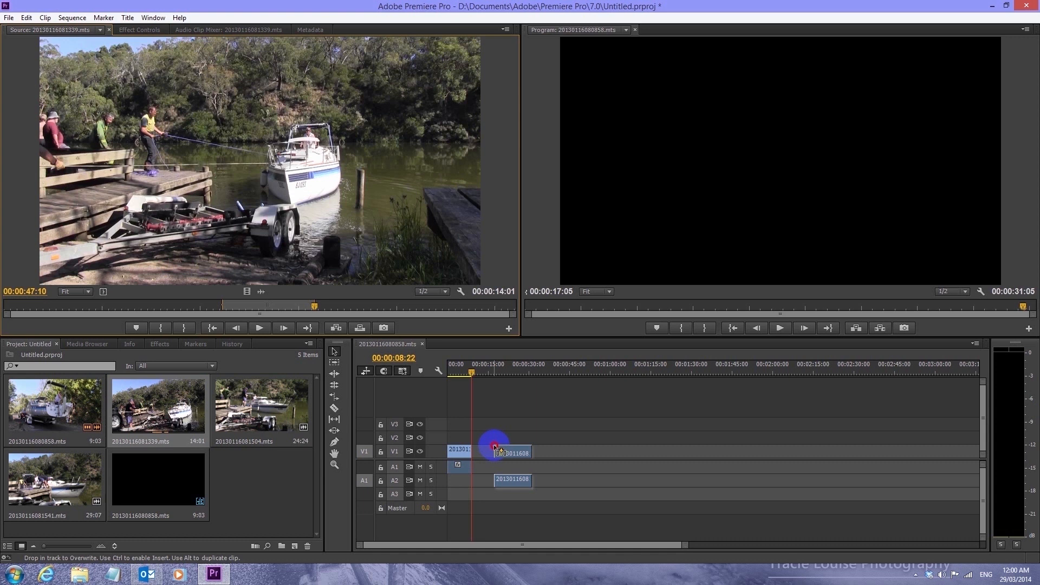
pyautogui.moveTo(495, 447); pyautogui.dragTo(480, 468)
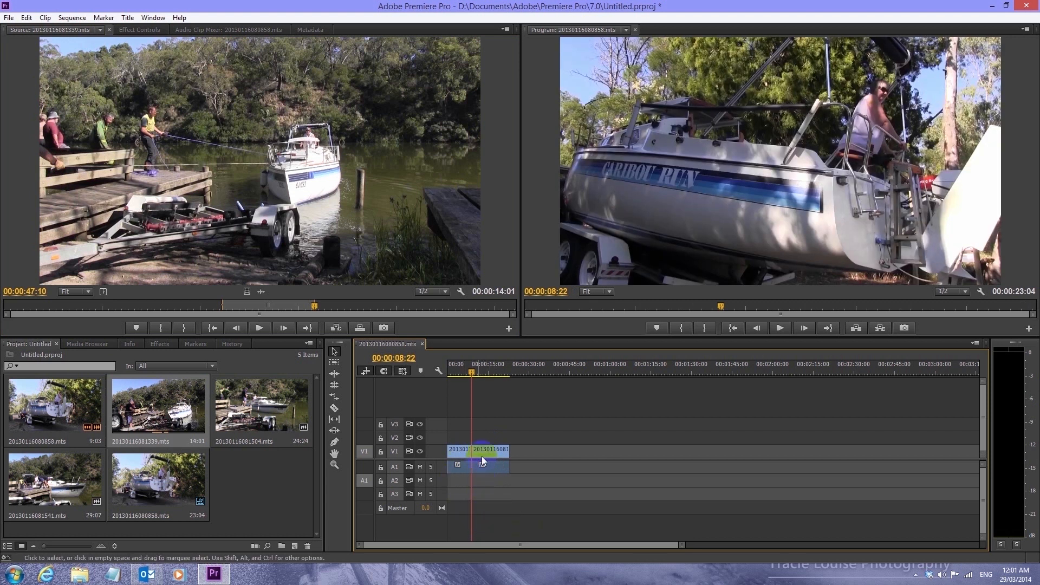
pyautogui.click(459, 374)
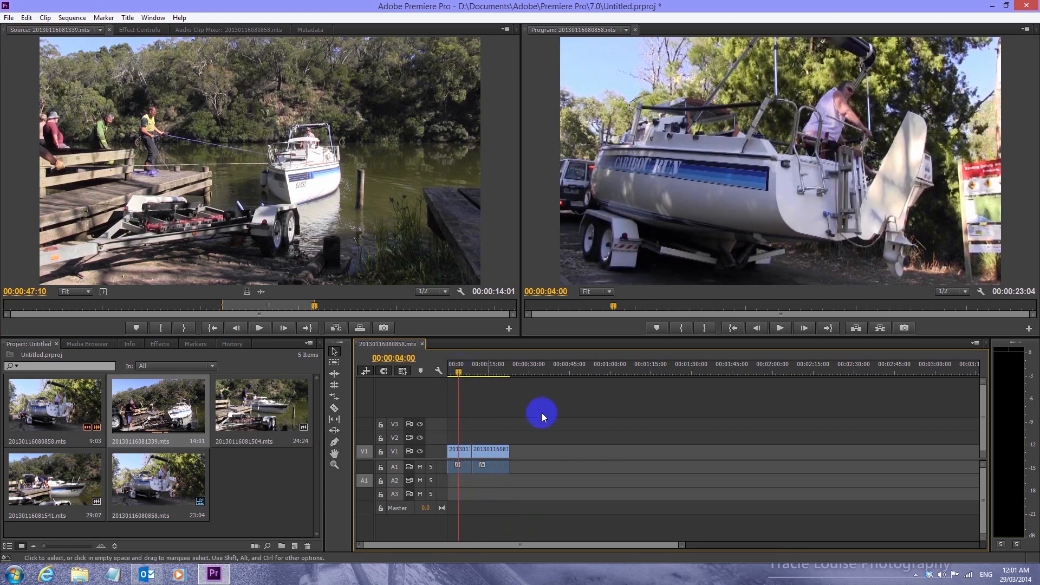
pyautogui.click(780, 328)
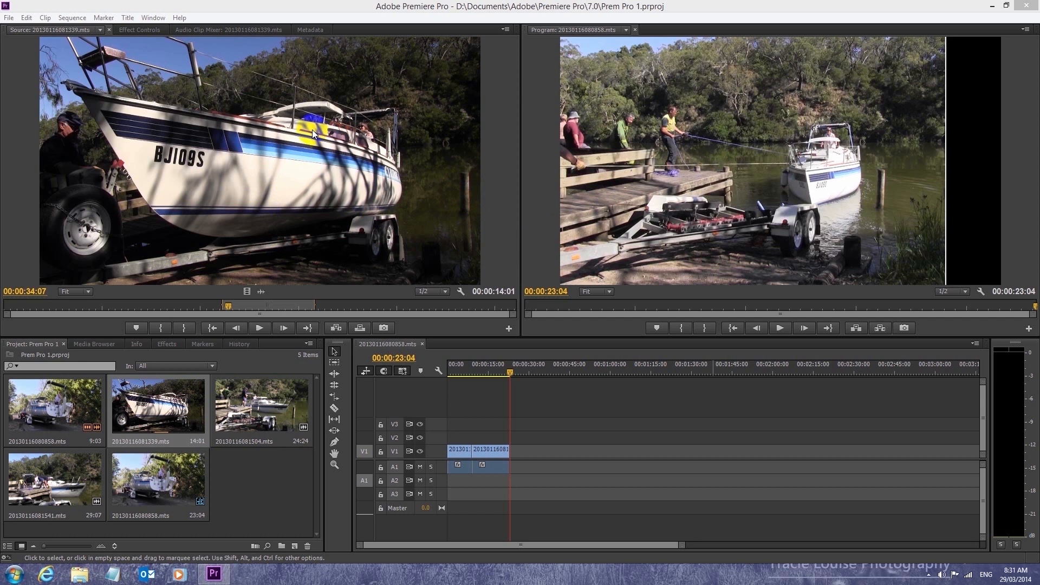
pyautogui.click(489, 450)
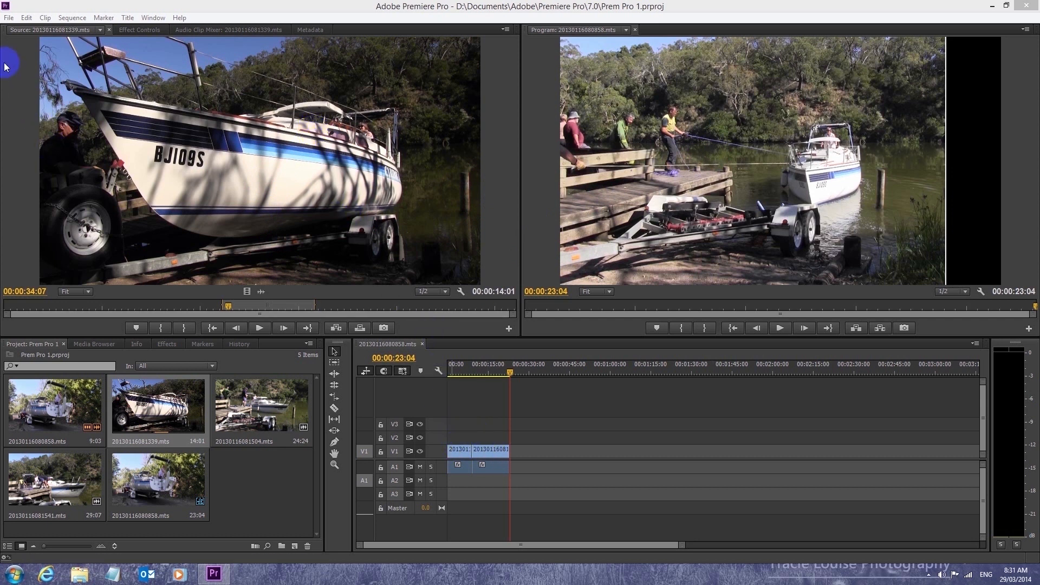
pyautogui.click(455, 453)
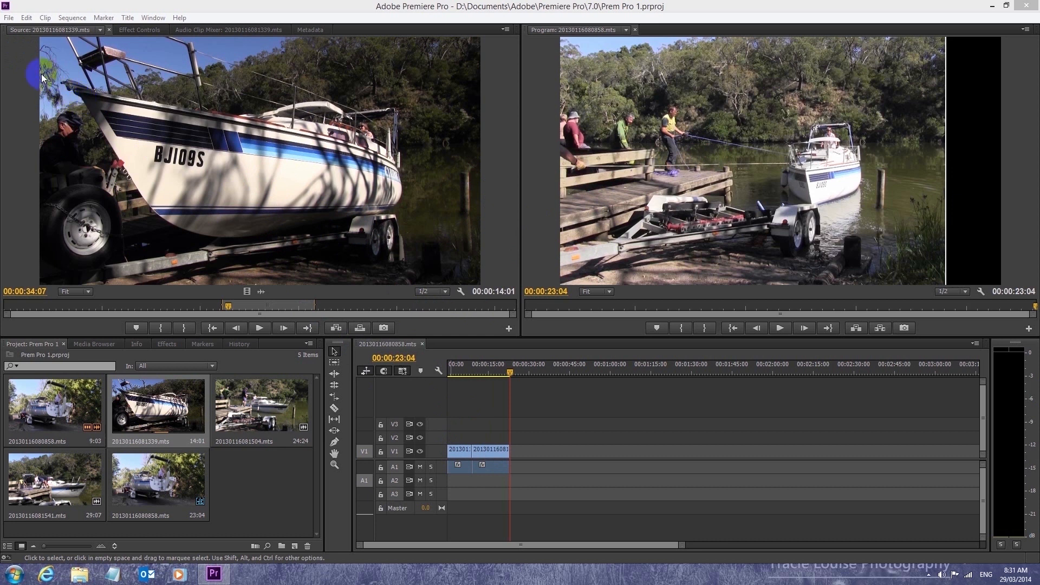
pyautogui.click(8, 18)
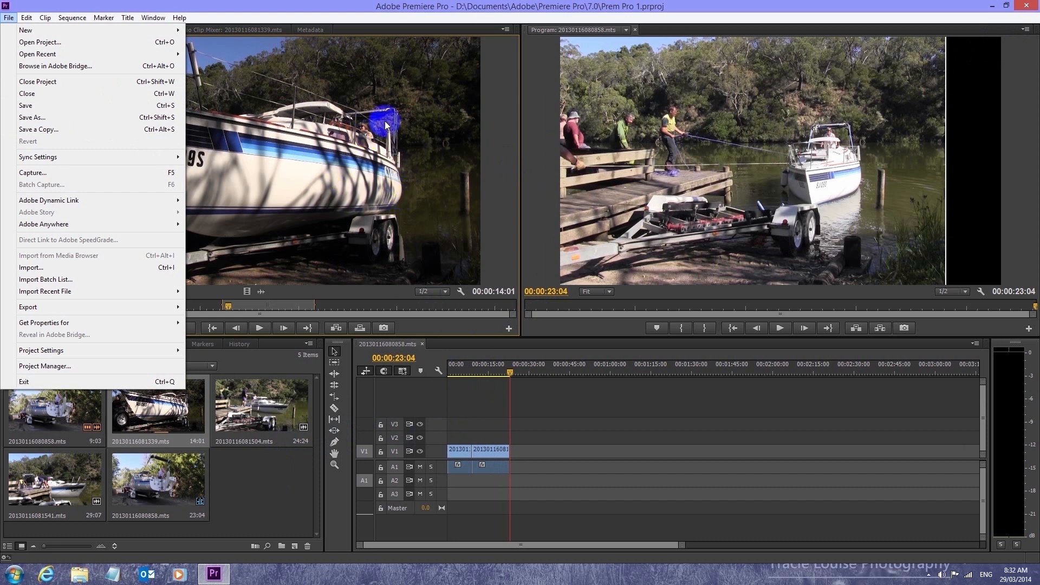
pyautogui.click(704, 7)
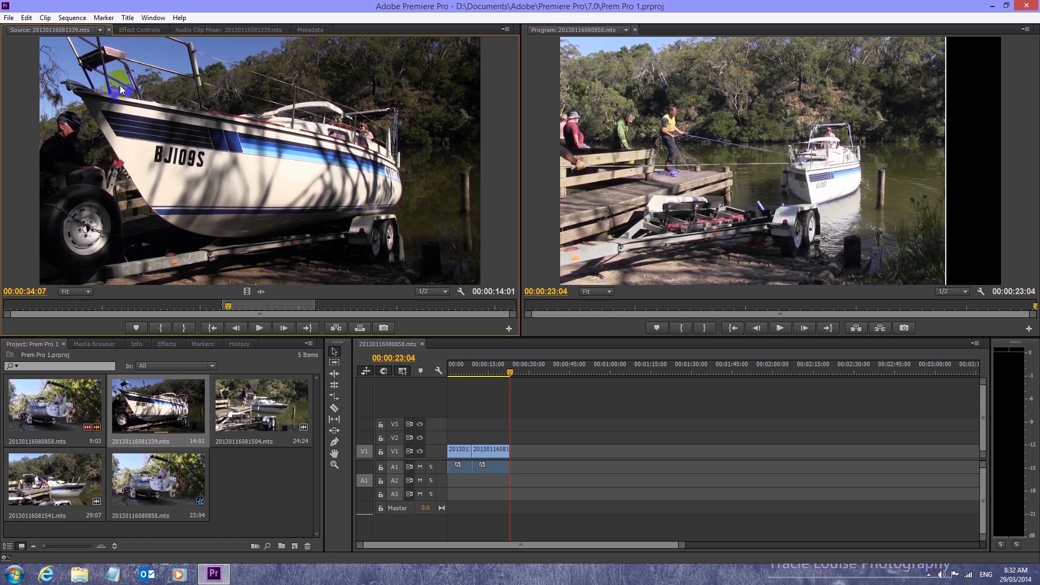
# Move the timeline playhead past the end of the second clip to 00:00:24:05.
pyautogui.click(511, 373)
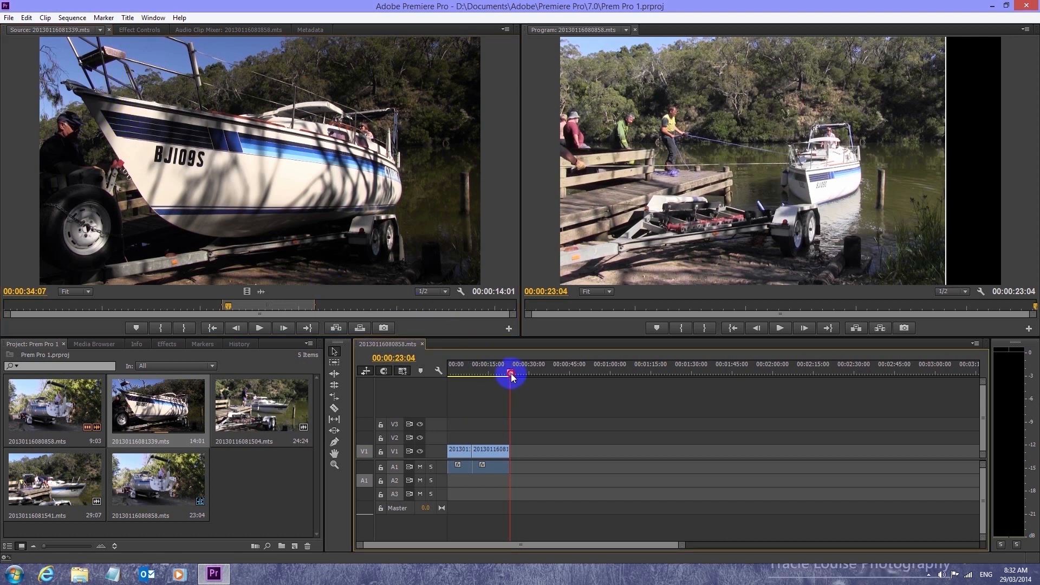
pyautogui.moveTo(511, 377); pyautogui.dragTo(514, 378)
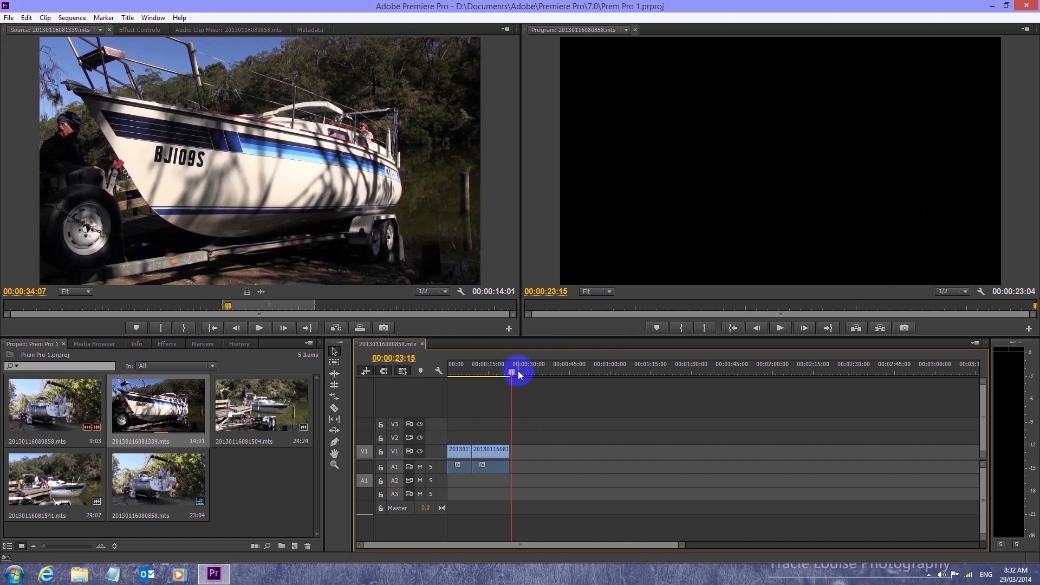
pyautogui.click(495, 455)
pyautogui.moveTo(511, 371); pyautogui.dragTo(498, 375)
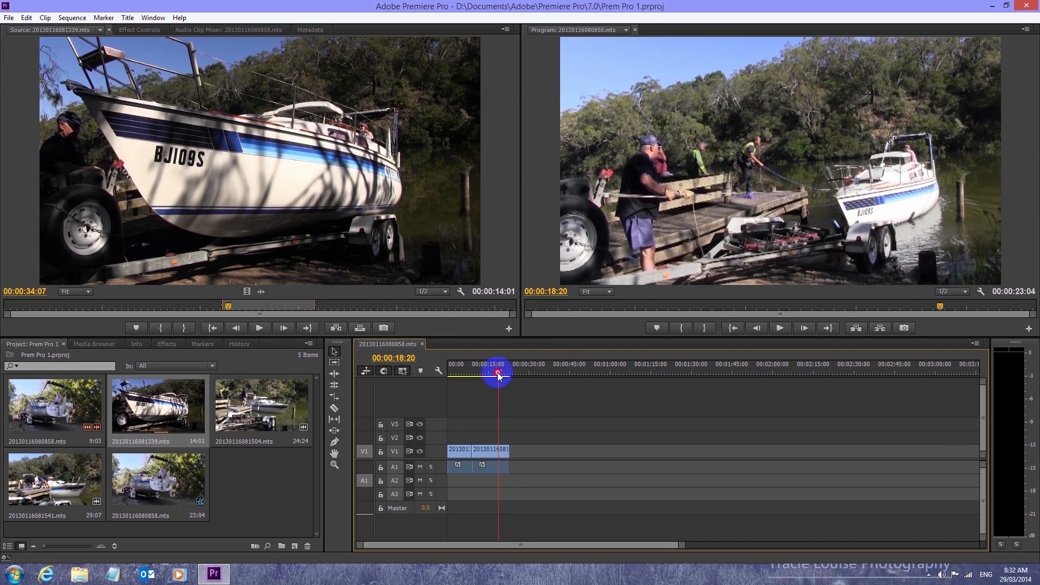
pyautogui.moveTo(498, 372); pyautogui.dragTo(513, 376)
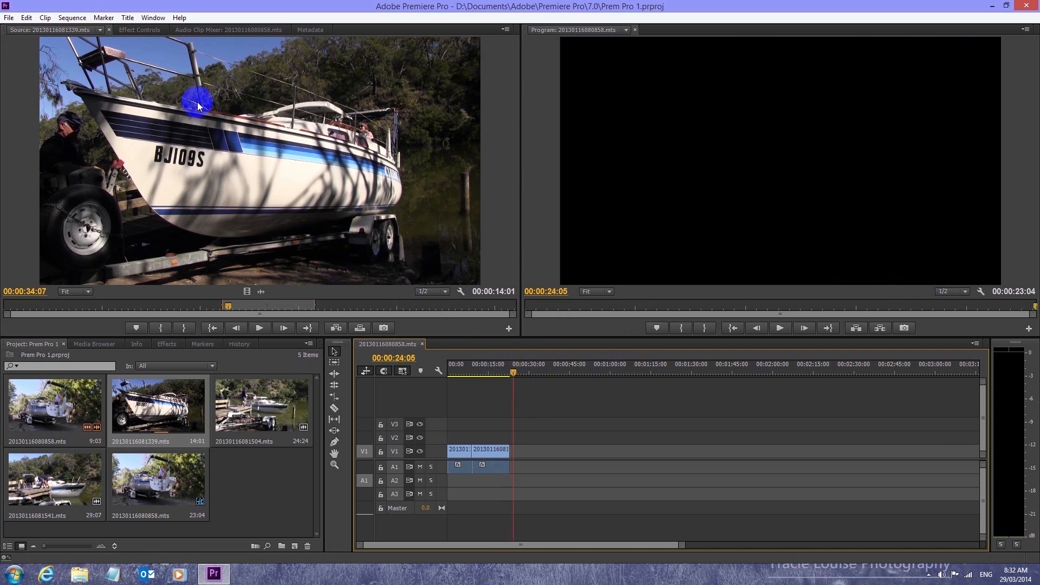
# Create a default still title named Title 01, keeping 1440 x 1080, 25.00fps and HD Anamorphic 1080 (1.333).
pyautogui.click(128, 18)
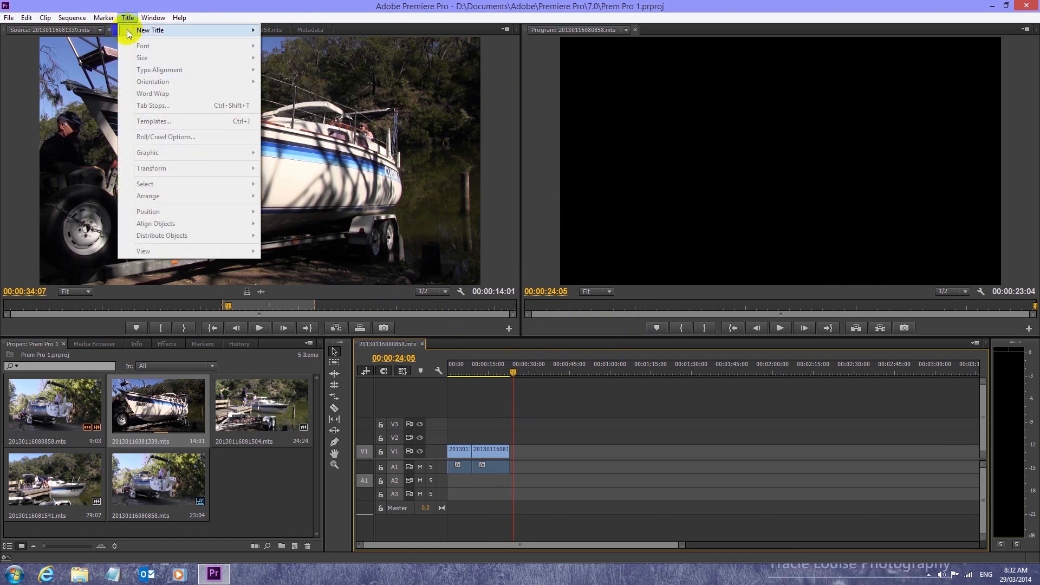
pyautogui.moveTo(139, 32)
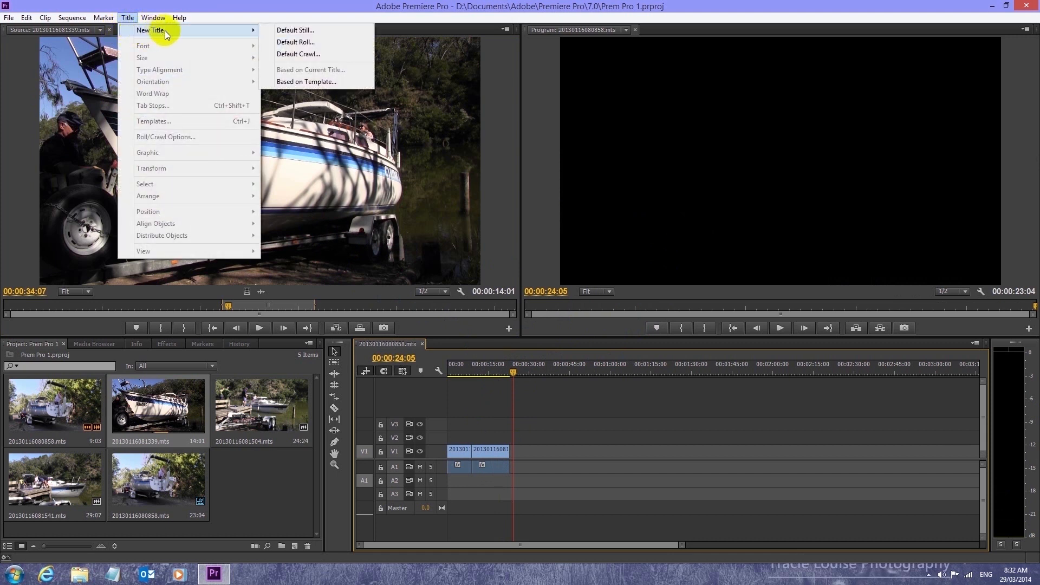
pyautogui.click(296, 31)
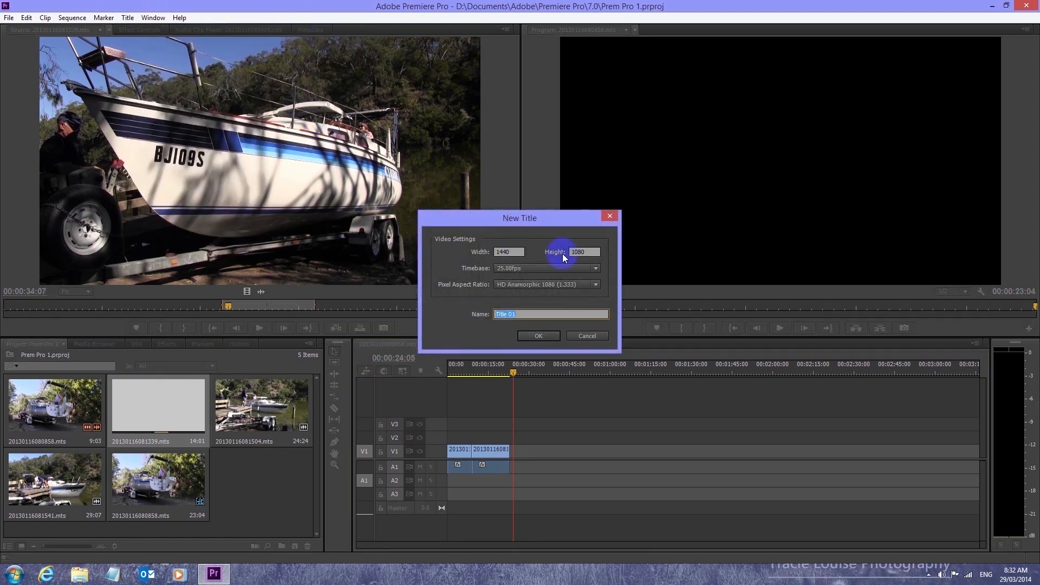
pyautogui.click(550, 337)
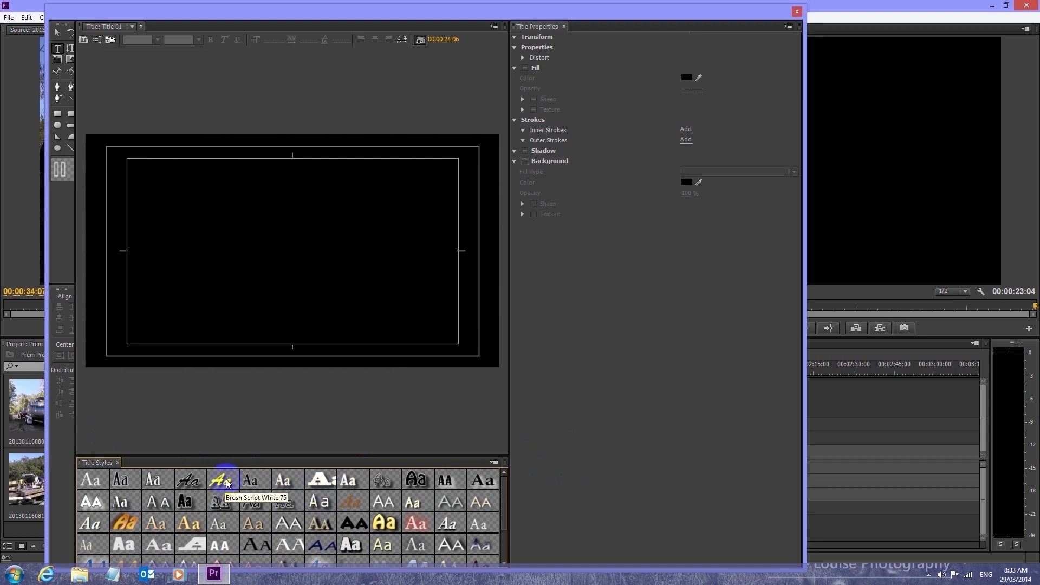
# Choose the slanted orange-gold Hobo Std title style and enter "Glenelg", "River" and "Trip" on three lines in the frame.
pyautogui.click(124, 524)
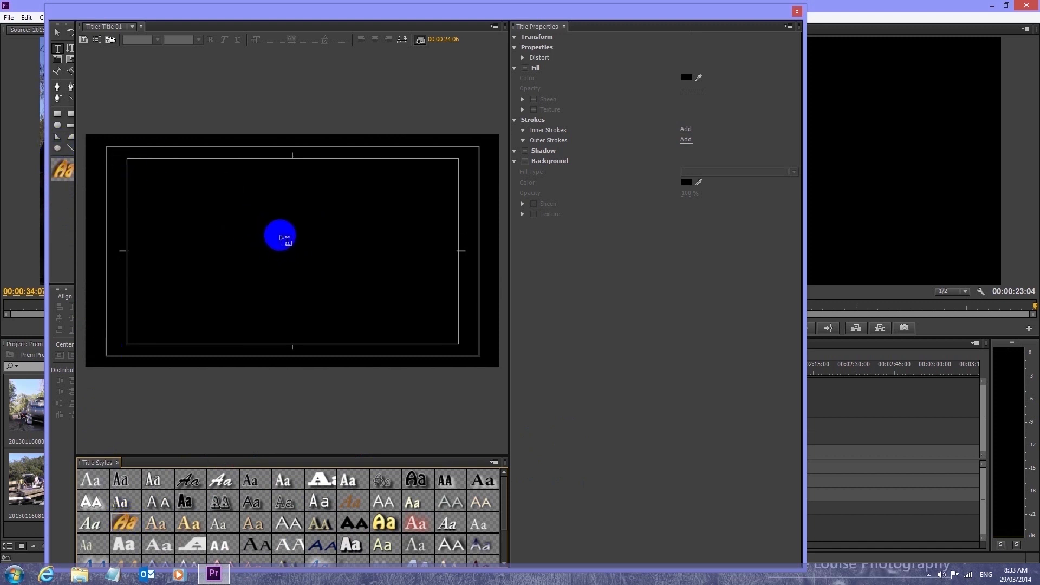
pyautogui.click(281, 221)
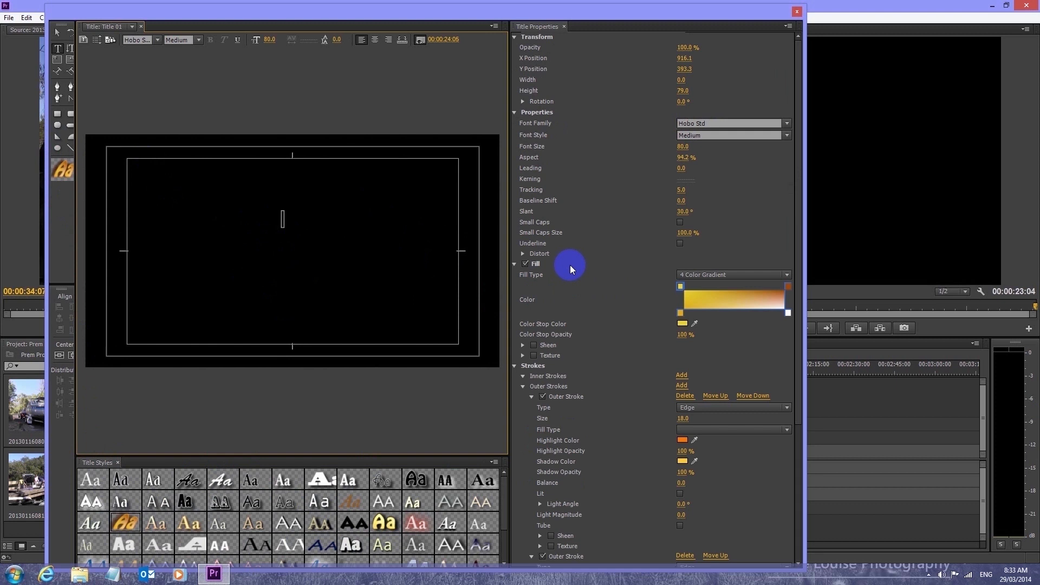
pyautogui.write('G')
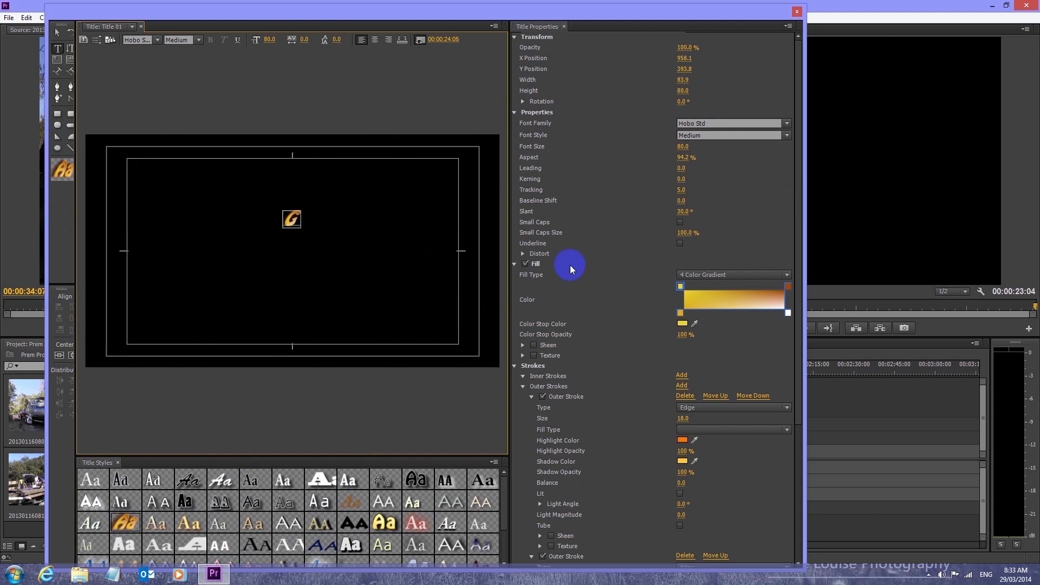
pyautogui.write('lenelg')
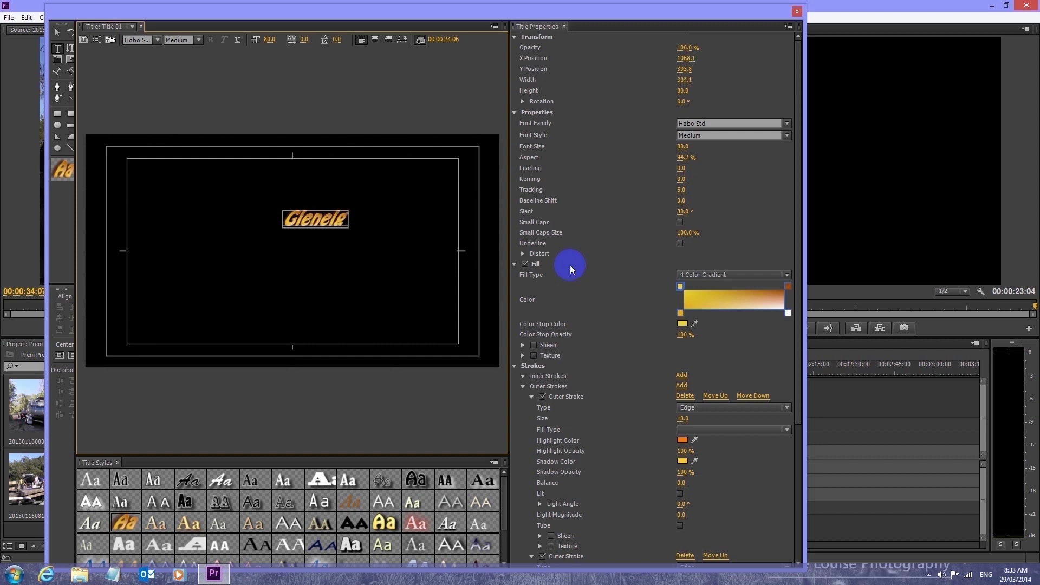
pyautogui.press('Return')
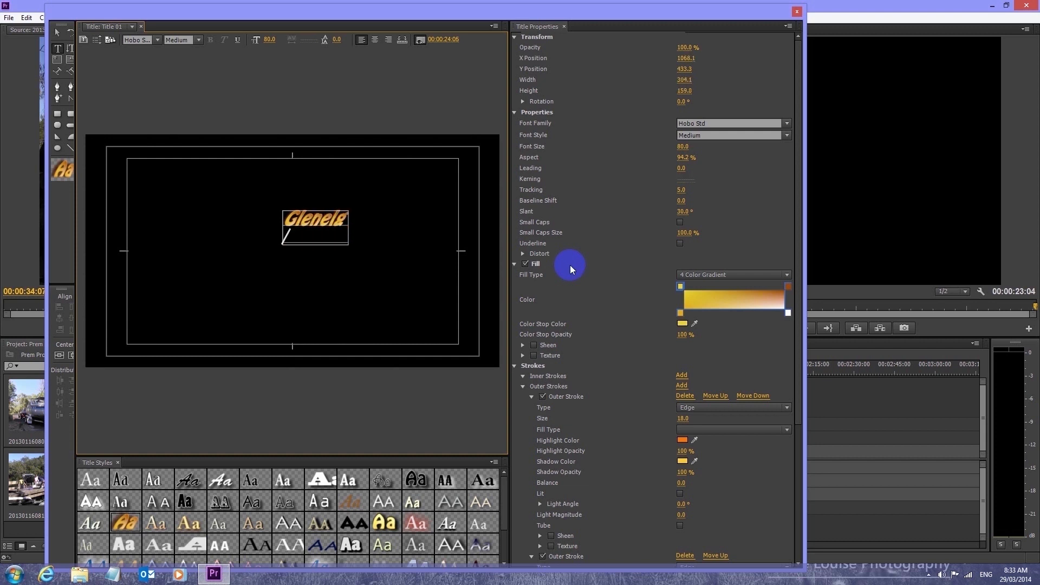
pyautogui.write('River')
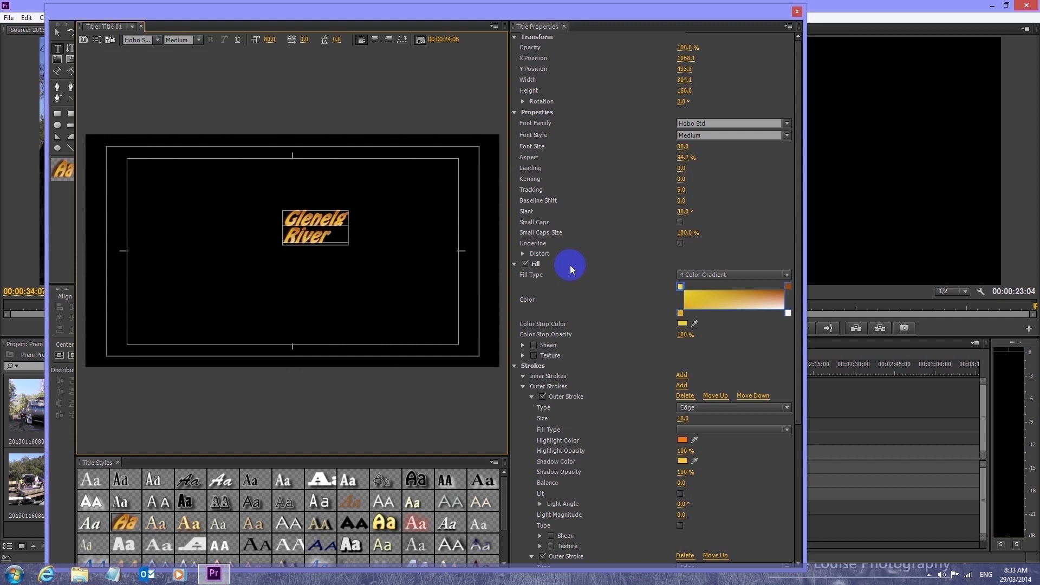
pyautogui.press('Return')
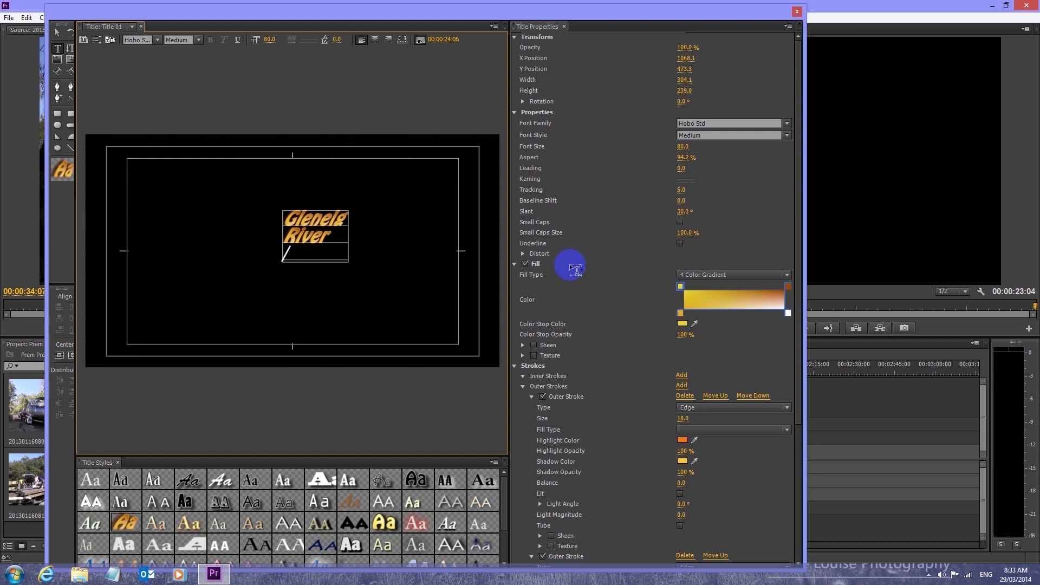
pyautogui.write('Trip')
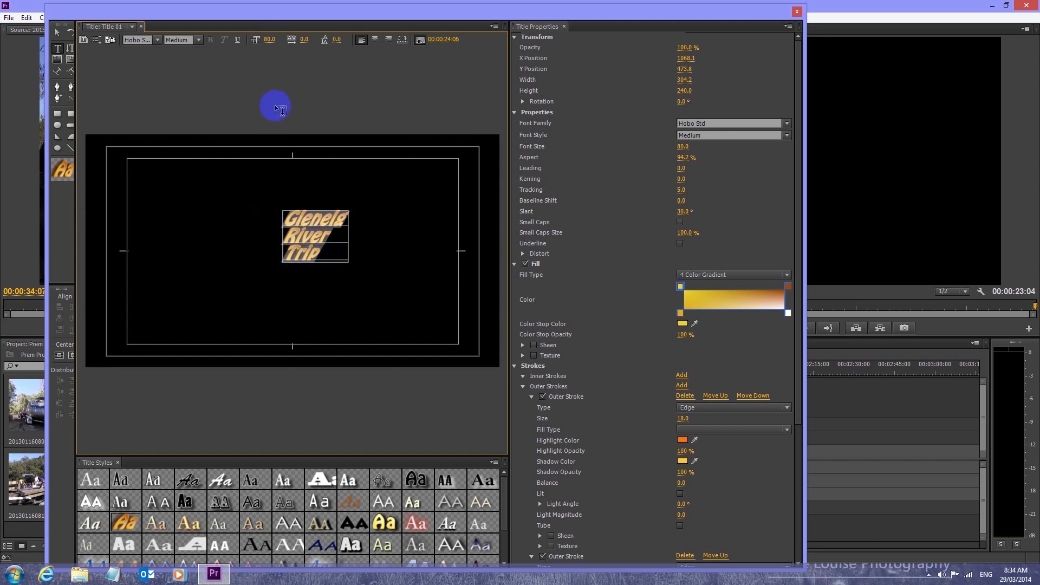
# Set the title text's font size to 176 and move the text block to the centre of the frame.
pyautogui.moveTo(266, 38)
pyautogui.mouseDown()
pyautogui.moveTo(311, 41)
pyautogui.moveTo(241, 38)
pyautogui.moveTo(275, 40)
pyautogui.mouseUp()
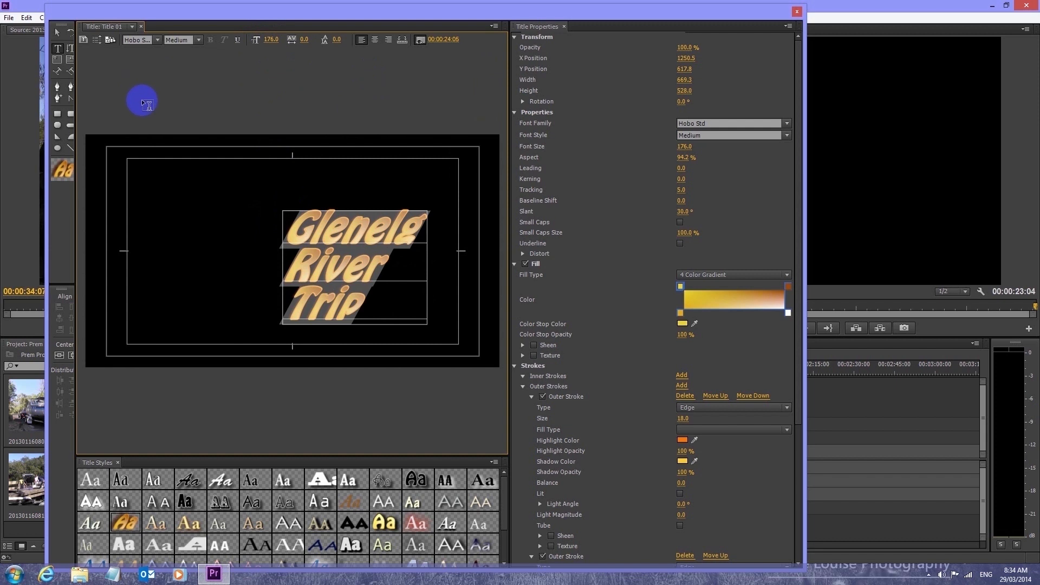
pyautogui.click(58, 33)
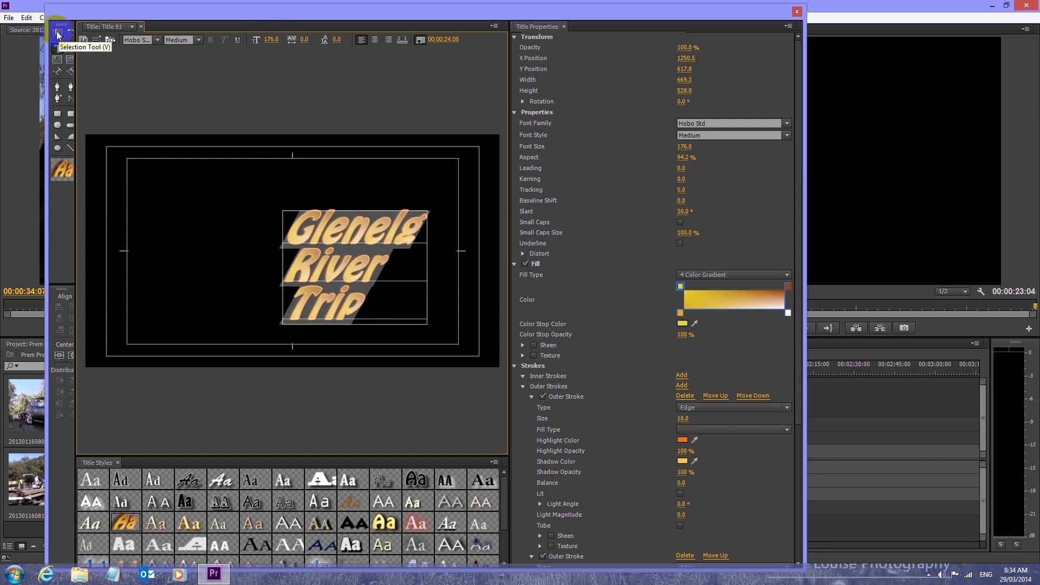
pyautogui.click(166, 191)
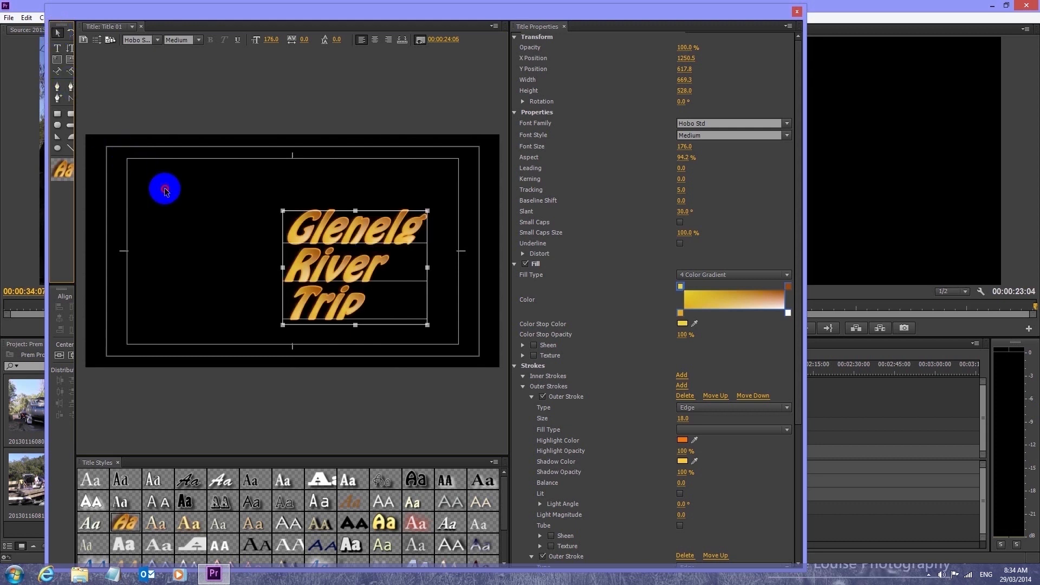
pyautogui.click(344, 302)
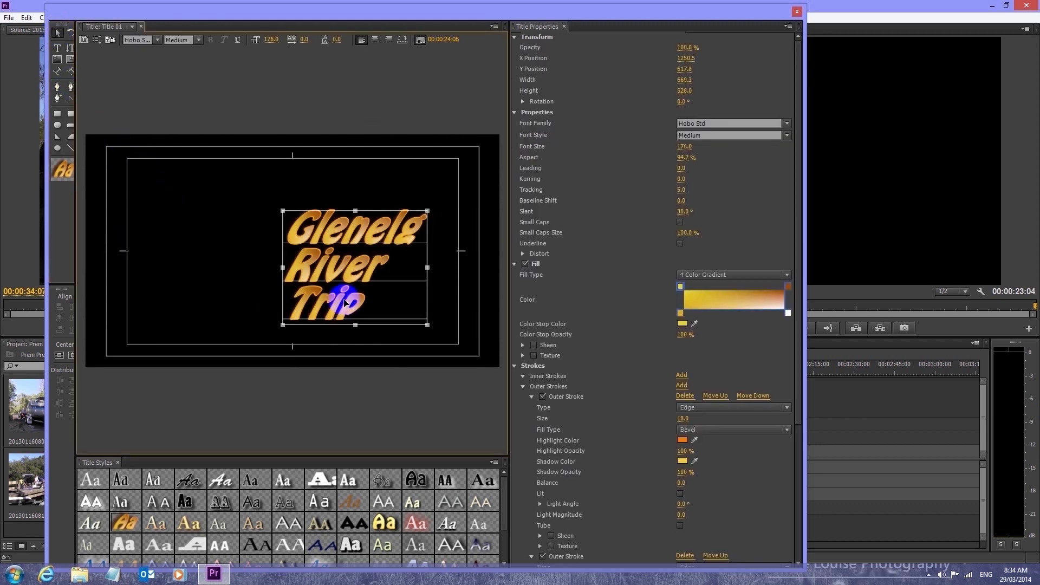
pyautogui.click(181, 239)
pyautogui.moveTo(180, 240); pyautogui.dragTo(285, 237)
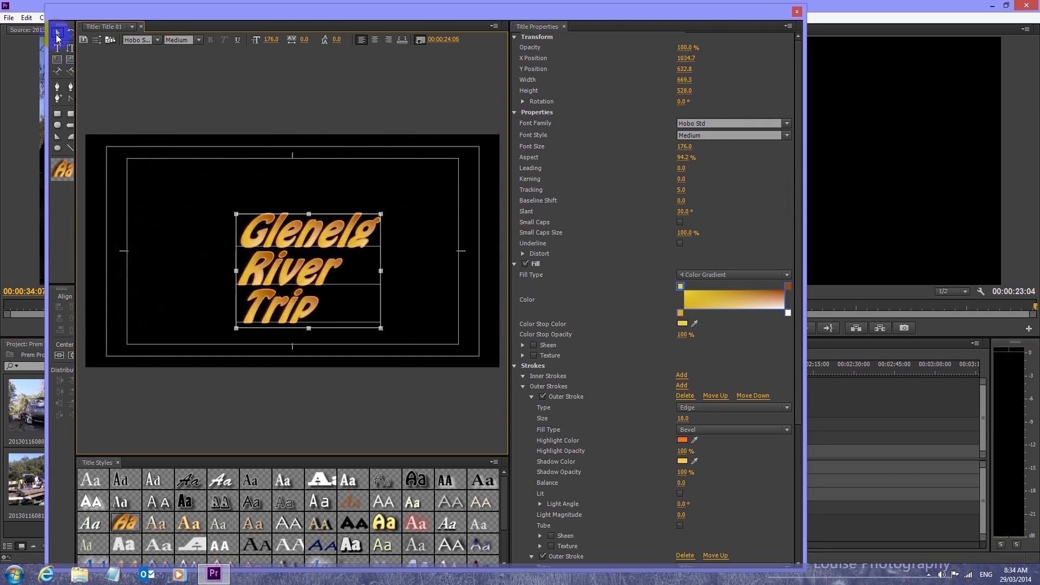
pyautogui.moveTo(284, 272); pyautogui.dragTo(268, 255)
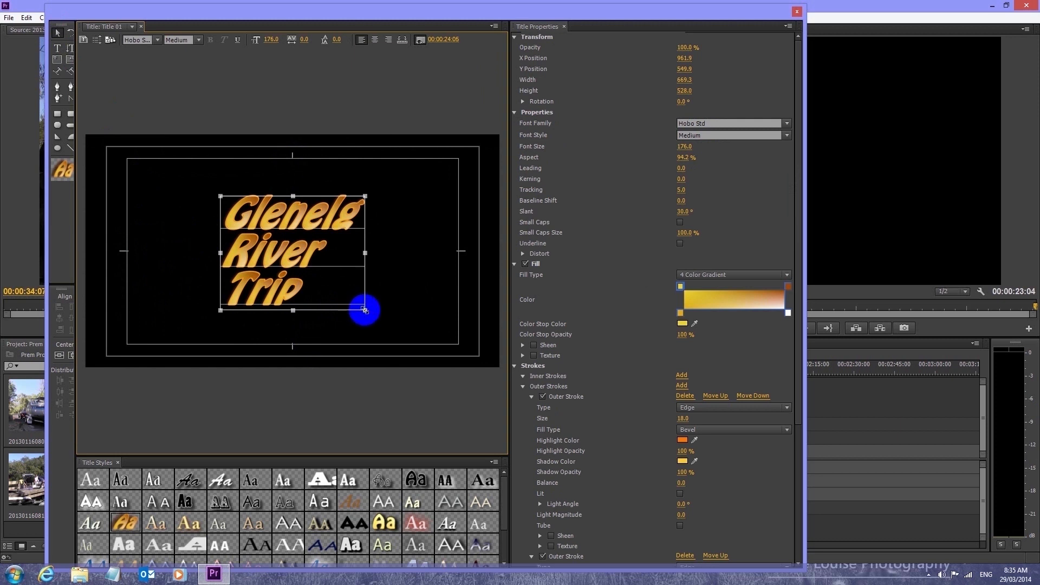
# Scale the title text block to a font size of about 218 and recentre it within the safe margins.
pyautogui.moveTo(365, 310); pyautogui.dragTo(395, 333)
pyautogui.moveTo(220, 197); pyautogui.dragTo(194, 171)
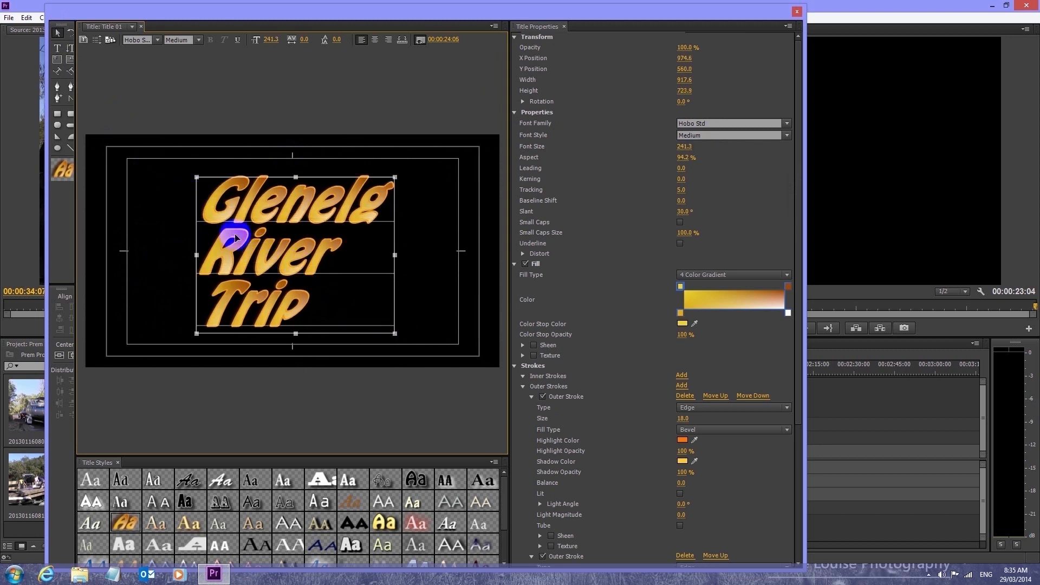
pyautogui.moveTo(293, 271); pyautogui.dragTo(291, 266)
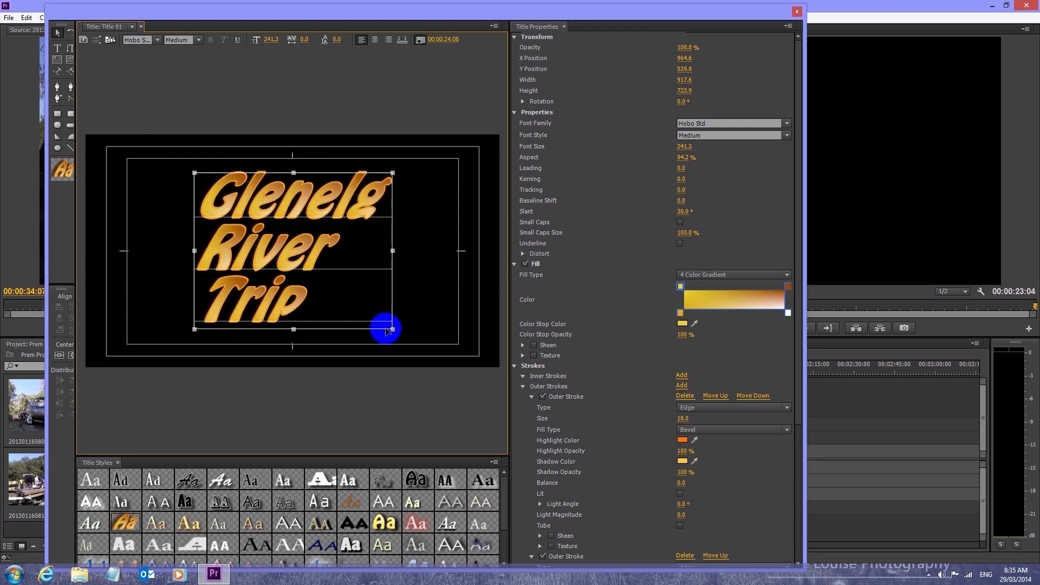
pyautogui.moveTo(390, 329); pyautogui.dragTo(371, 313)
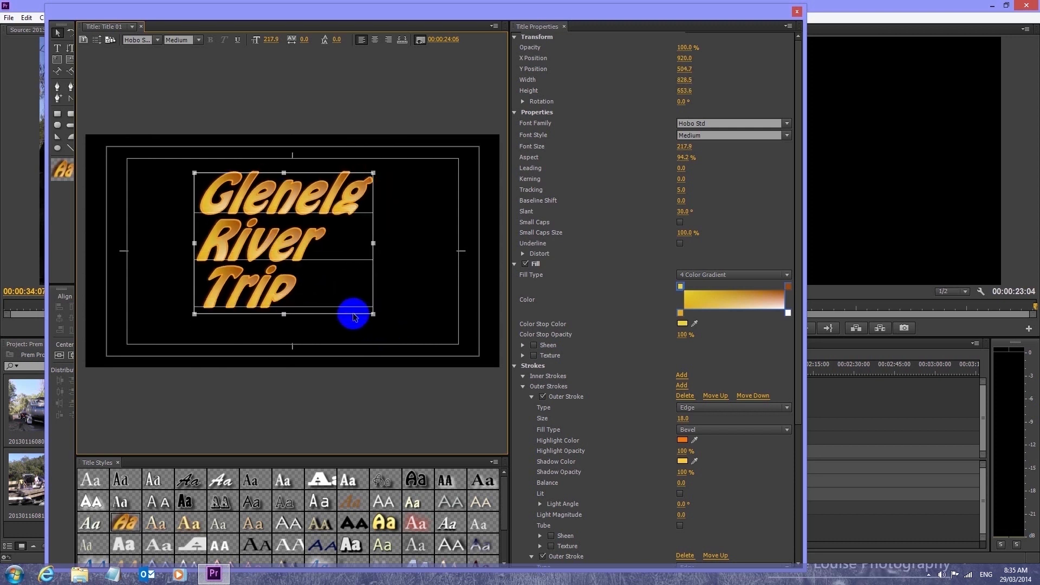
pyautogui.moveTo(253, 256)
pyautogui.mouseDown()
pyautogui.moveTo(271, 267)
pyautogui.moveTo(262, 274)
pyautogui.moveTo(270, 258)
pyautogui.moveTo(263, 266)
pyautogui.mouseUp()
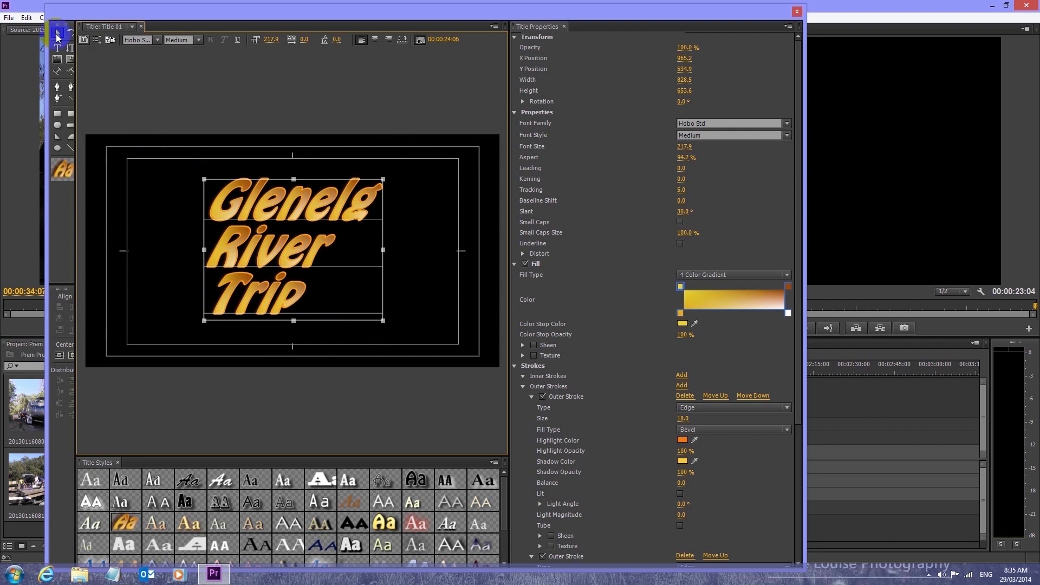
# Change the title's third line from "Trip" to "Trick" and back to "Trip".
pyautogui.click(58, 34)
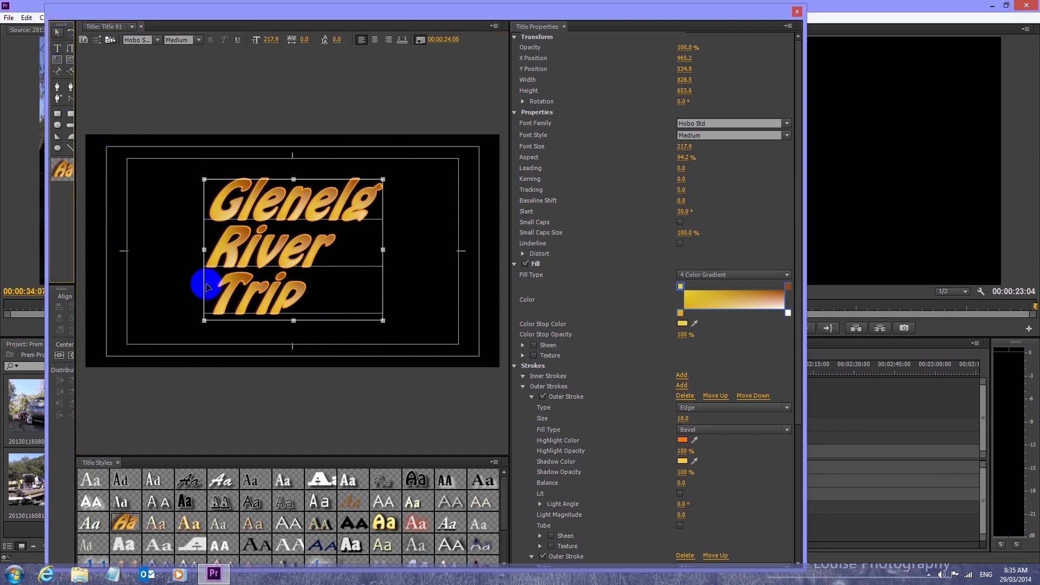
pyautogui.click(158, 262)
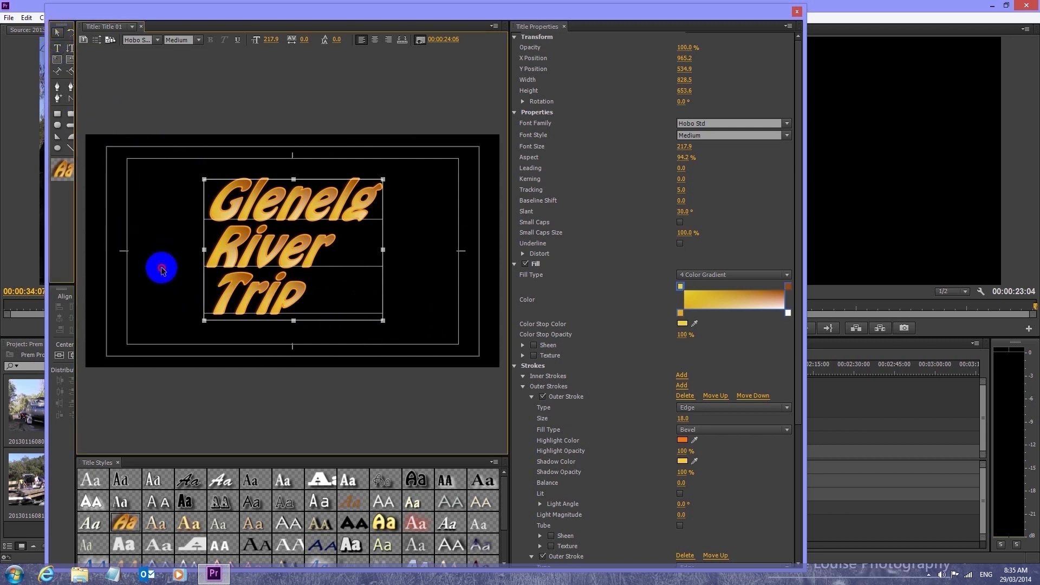
pyautogui.click(60, 50)
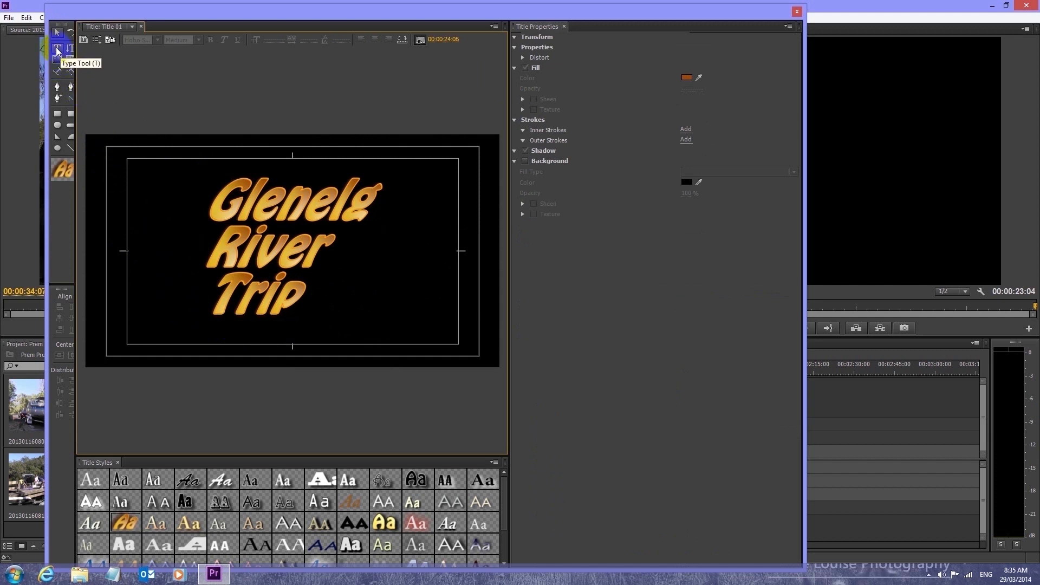
pyautogui.click(57, 52)
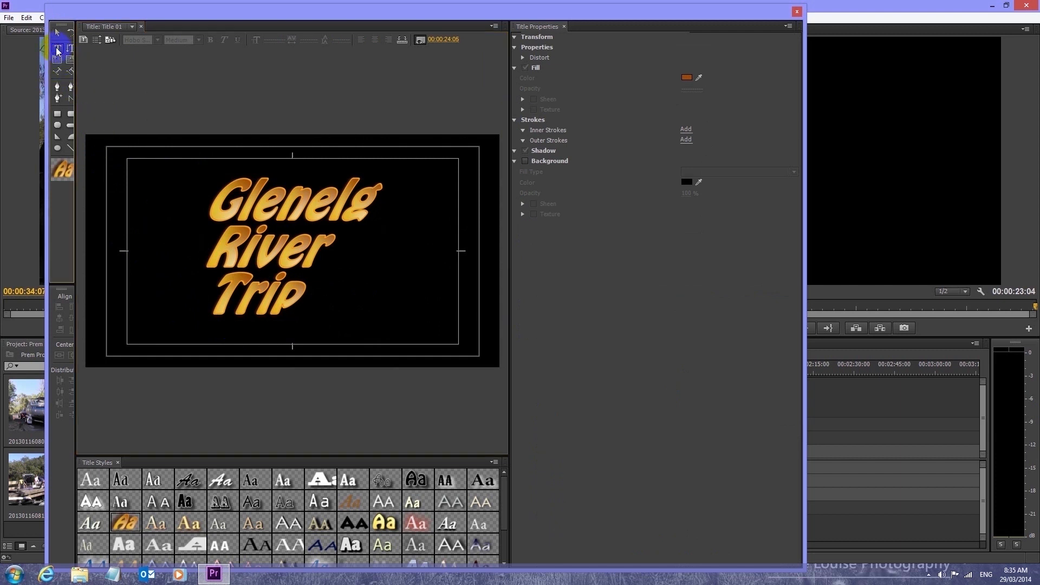
pyautogui.moveTo(314, 293); pyautogui.dragTo(203, 293)
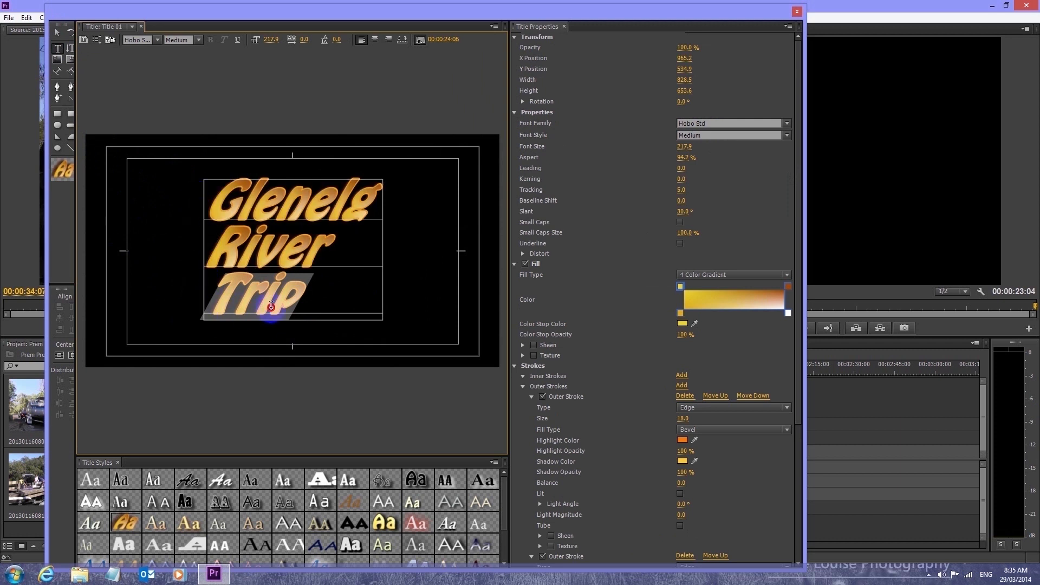
pyautogui.click(297, 307)
pyautogui.moveTo(306, 300); pyautogui.dragTo(259, 302)
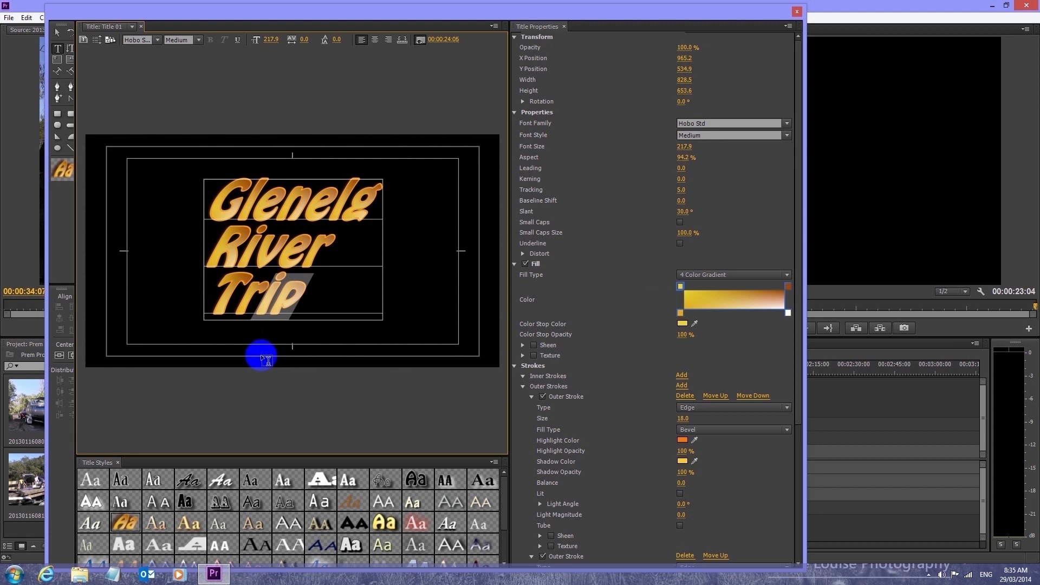
pyautogui.press('BackSpace')
pyautogui.write('ck')
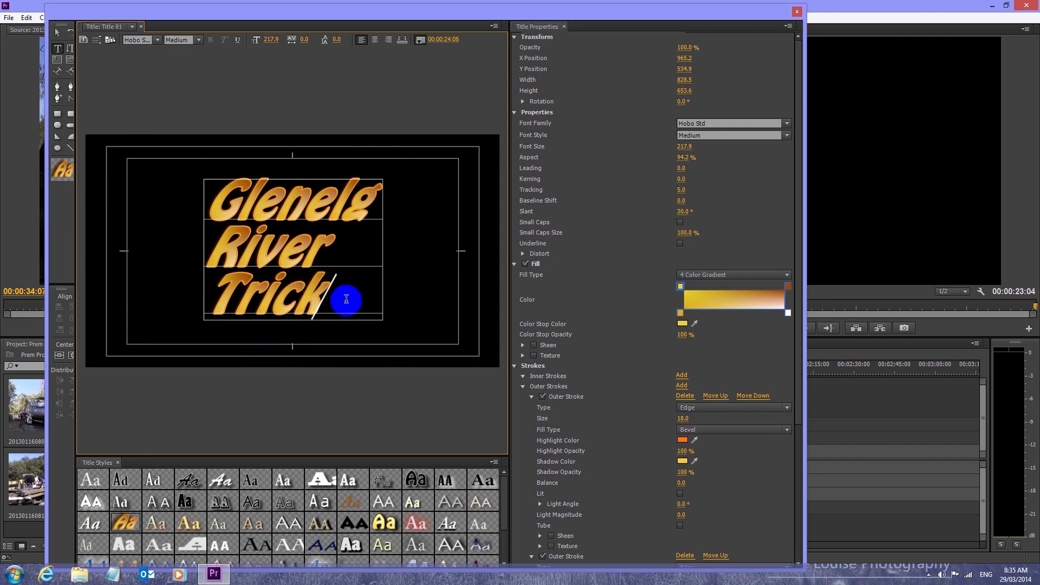
pyautogui.moveTo(327, 296); pyautogui.dragTo(277, 295)
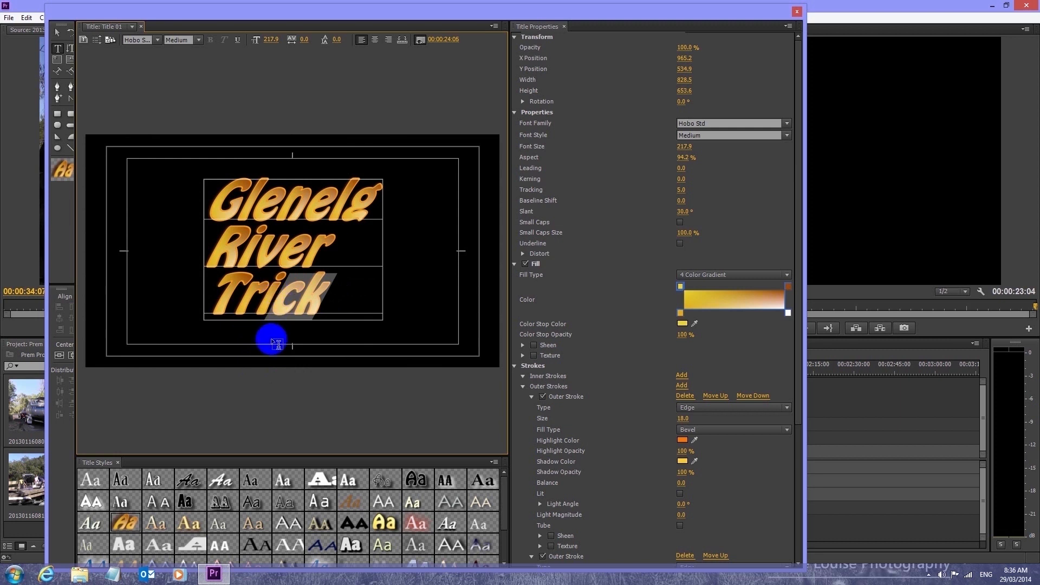
pyautogui.write('p')
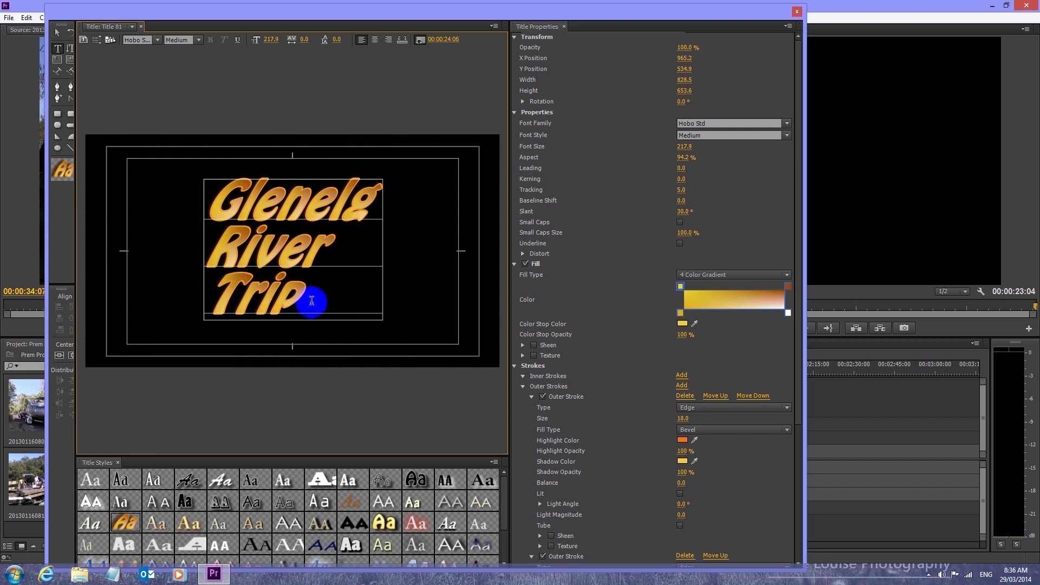
# Reduce the title text to a font size of about 213 and move the block to about X 974, Y 525.
pyautogui.moveTo(314, 295); pyautogui.dragTo(194, 198)
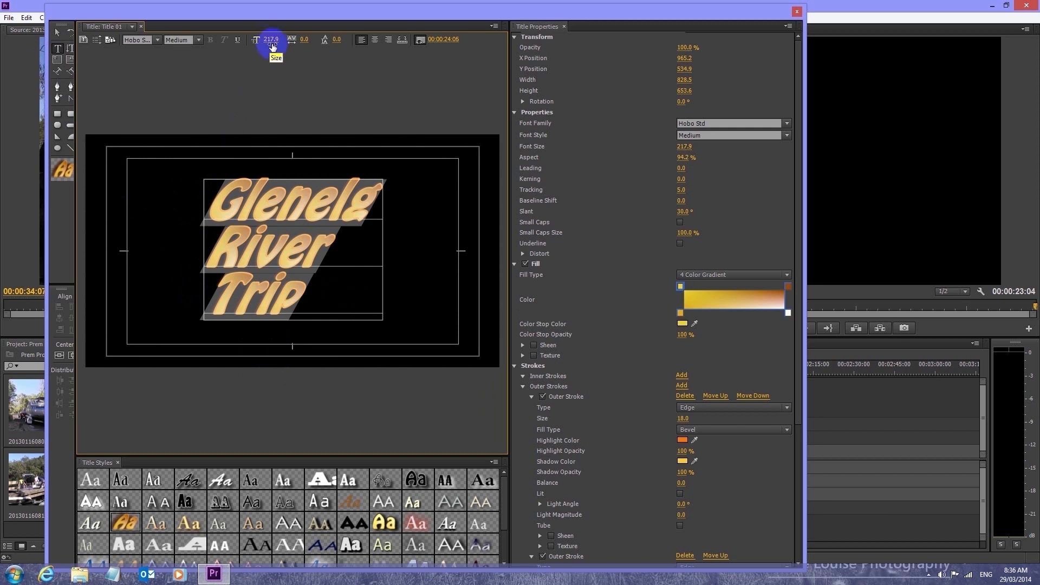
pyautogui.moveTo(273, 41); pyautogui.dragTo(271, 41)
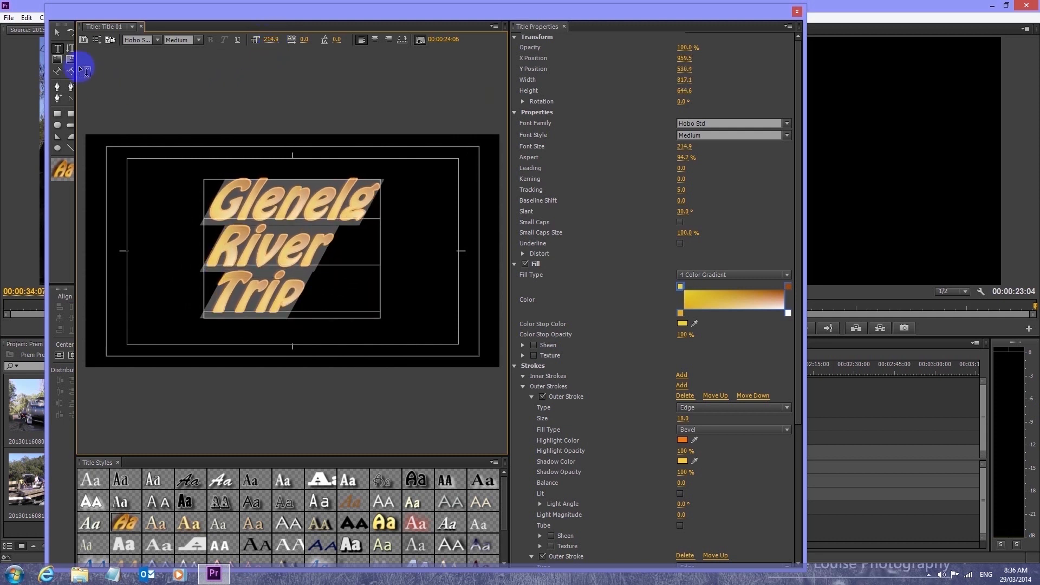
pyautogui.click(58, 49)
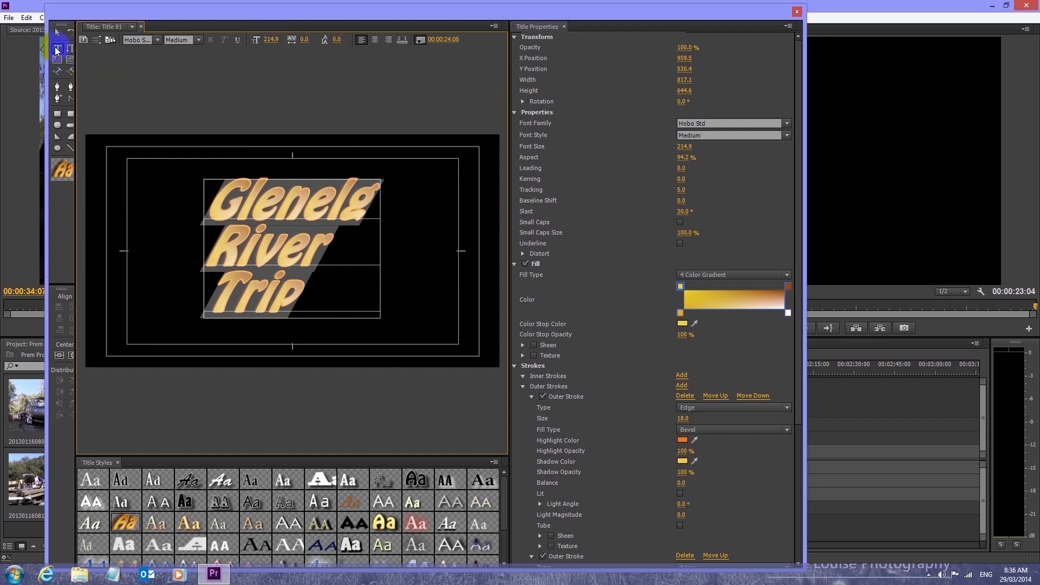
pyautogui.click(57, 33)
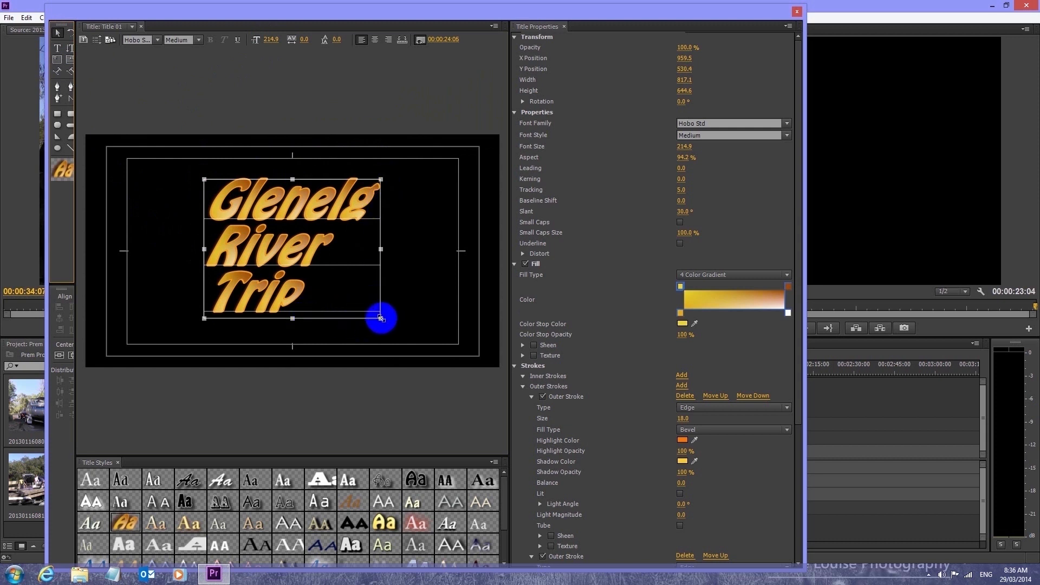
pyautogui.moveTo(381, 319)
pyautogui.mouseDown()
pyautogui.moveTo(397, 330)
pyautogui.moveTo(353, 287)
pyautogui.moveTo(379, 317)
pyautogui.mouseUp()
pyautogui.moveTo(257, 266)
pyautogui.mouseDown()
pyautogui.moveTo(208, 263)
pyautogui.moveTo(307, 272)
pyautogui.moveTo(260, 270)
pyautogui.mouseUp()
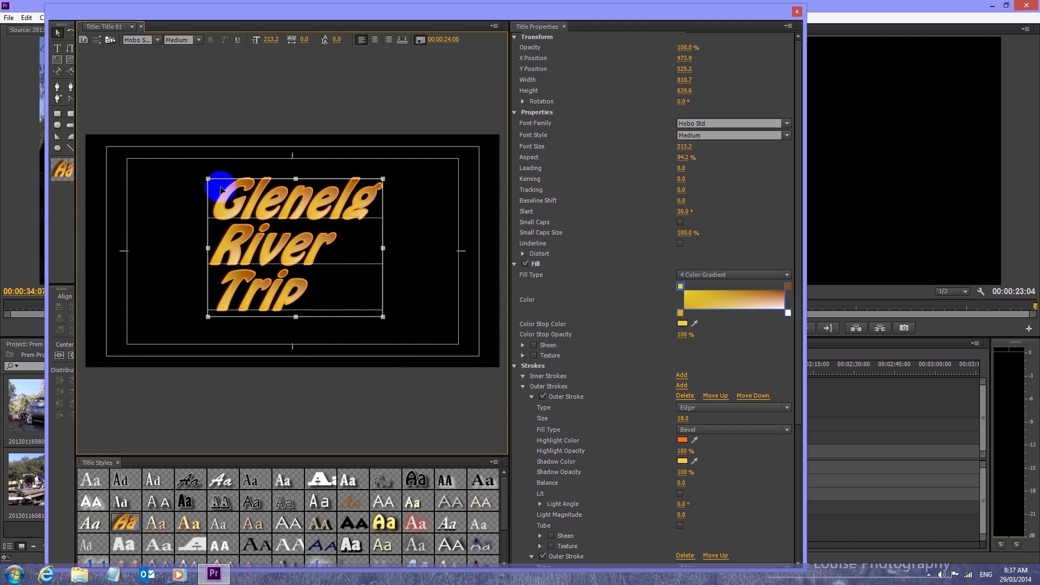
# Centre-align the three lines of the title text and close the title.
pyautogui.click(59, 49)
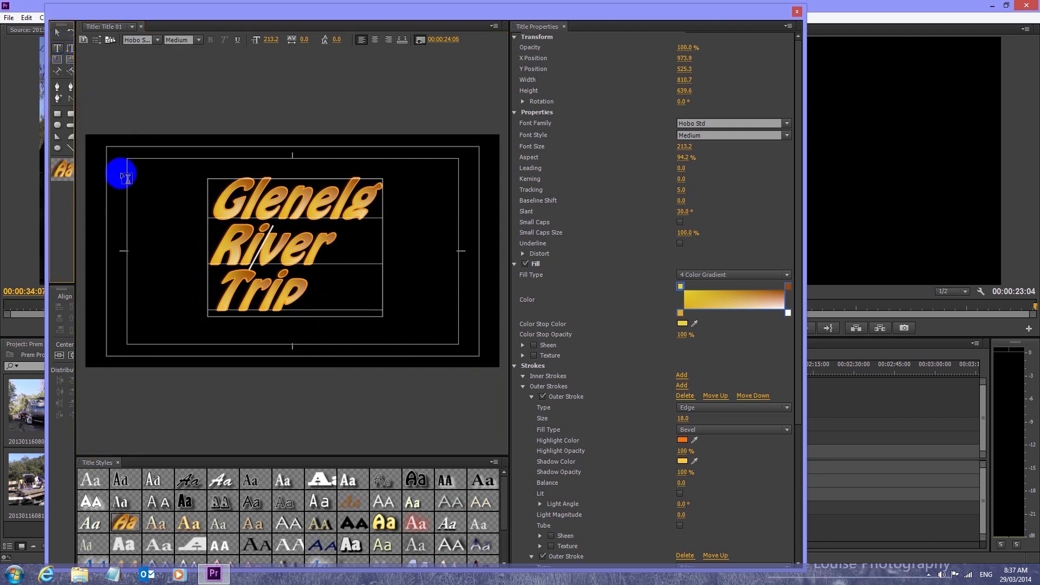
pyautogui.click(294, 292)
pyautogui.moveTo(295, 293); pyautogui.dragTo(178, 195)
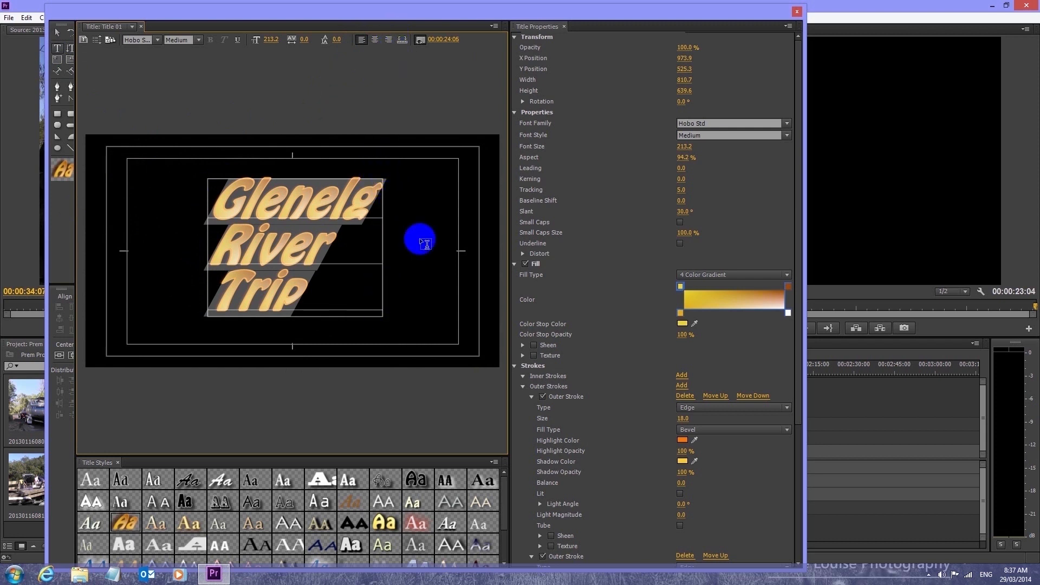
pyautogui.click(374, 40)
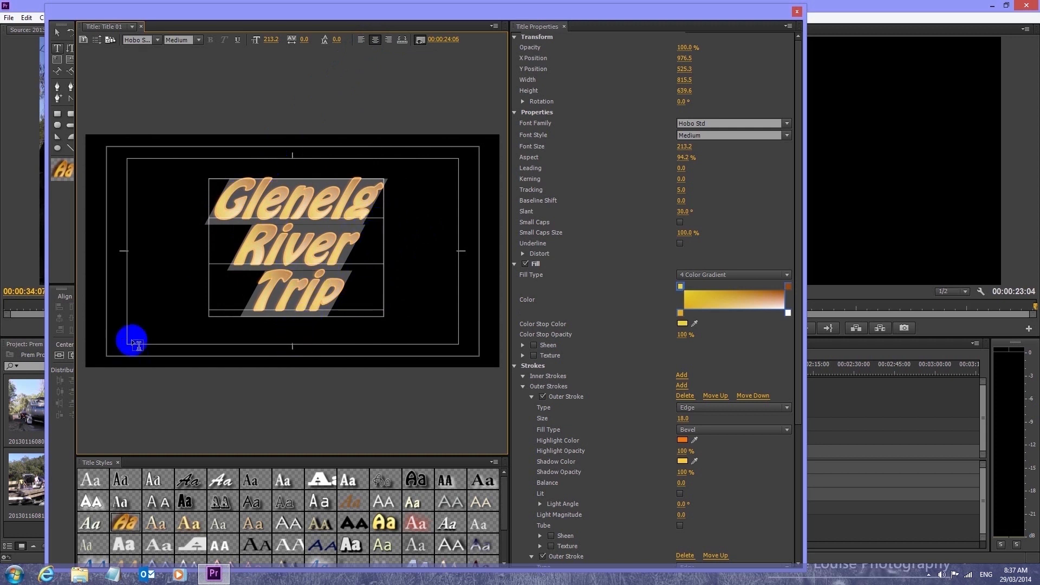
pyautogui.click(57, 32)
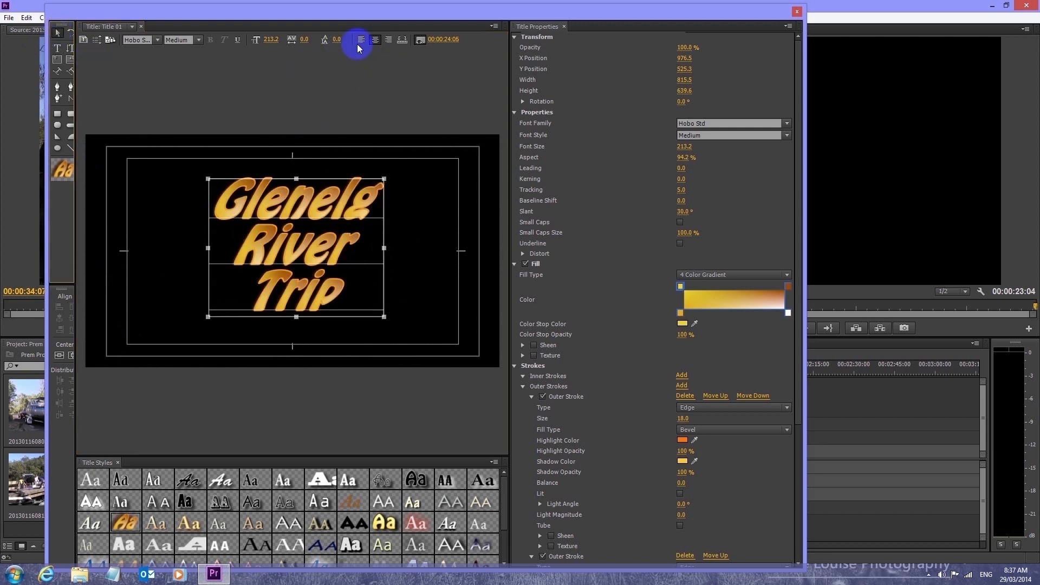
pyautogui.click(177, 428)
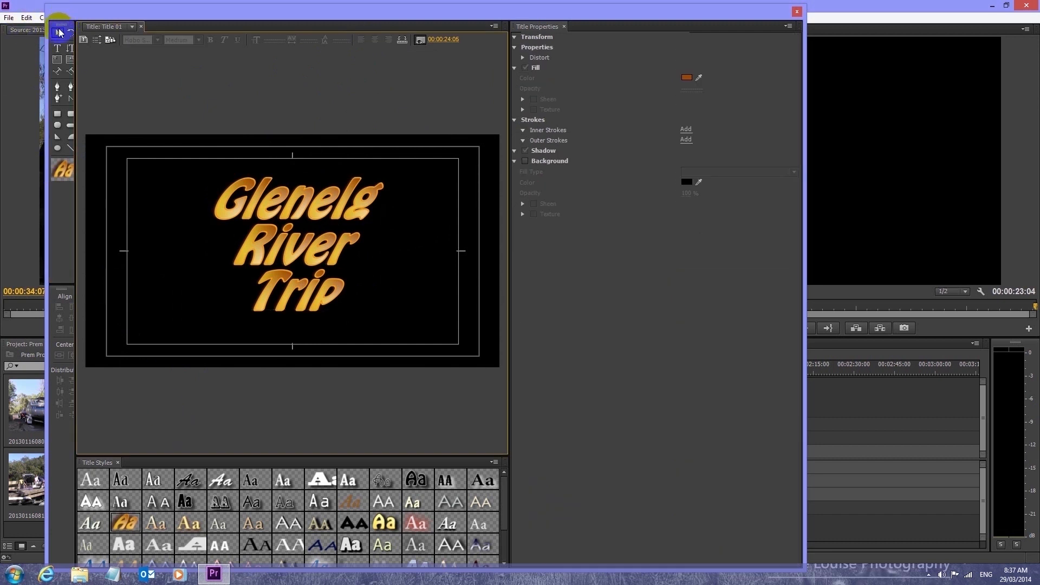
pyautogui.click(796, 12)
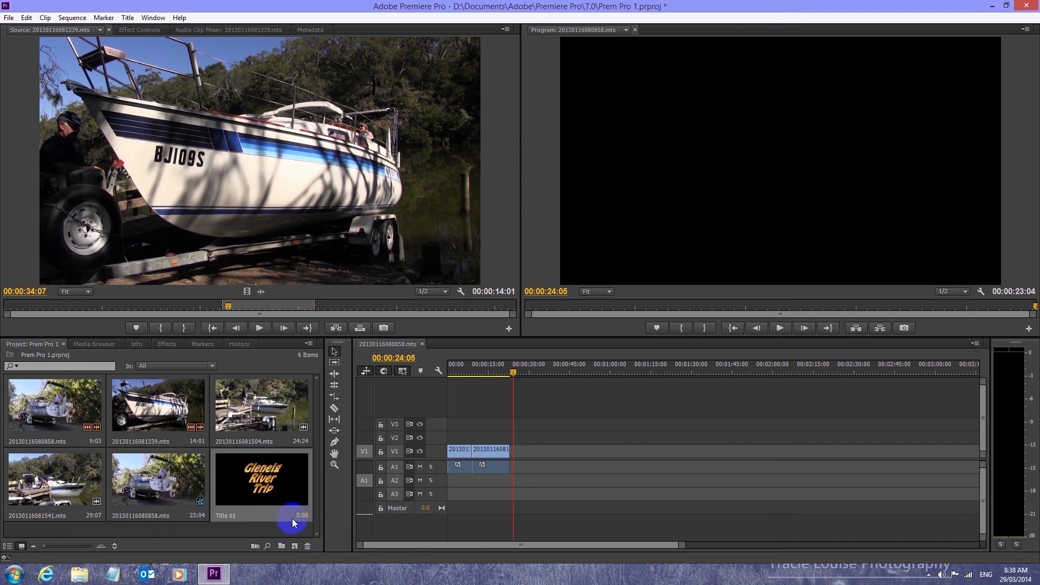
# Check the duration of Title 01 in its Speed/Duration settings.
pyautogui.rightClick(272, 496)
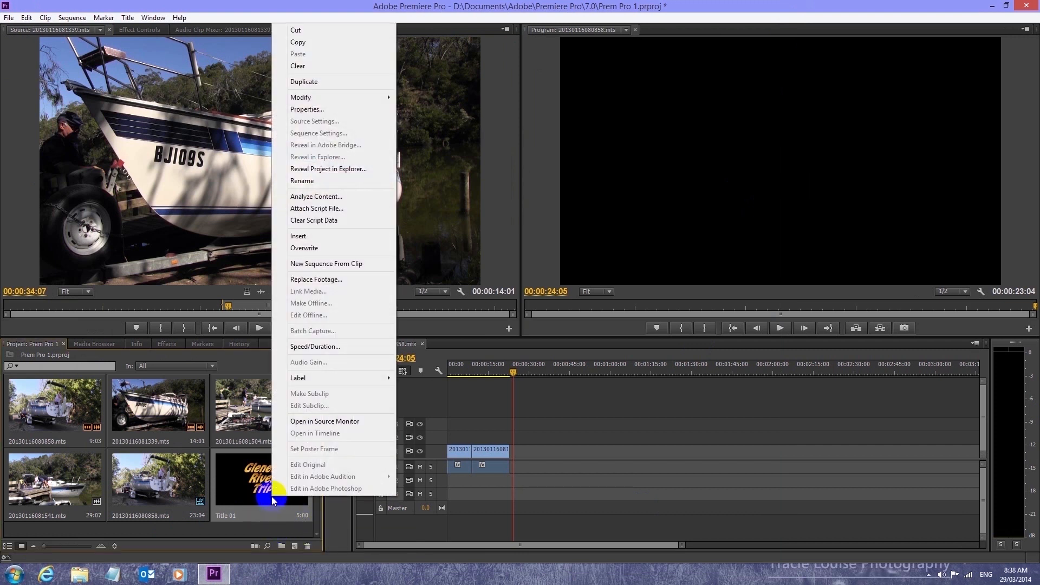
pyautogui.click(329, 347)
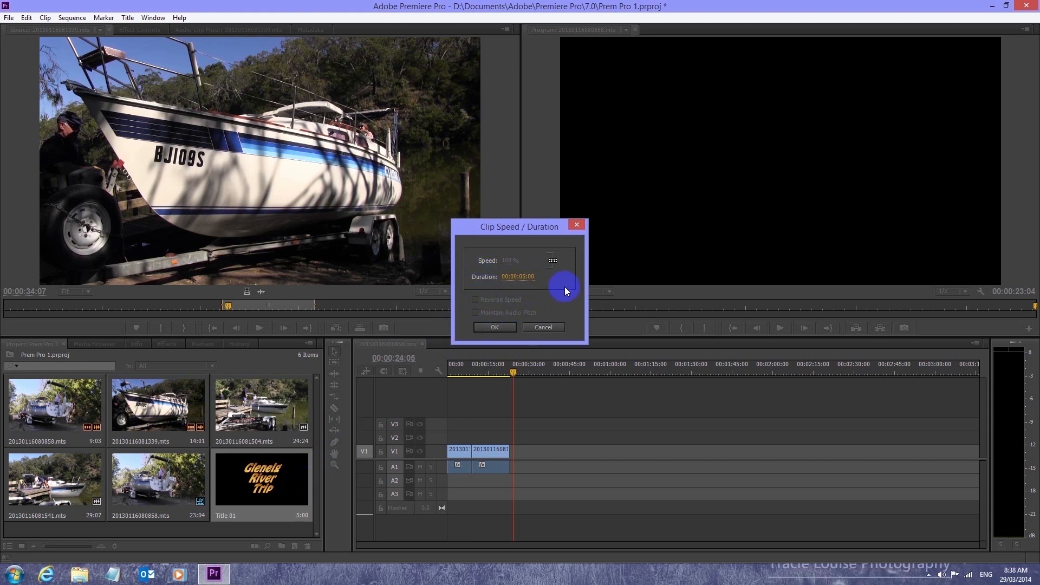
pyautogui.click(558, 328)
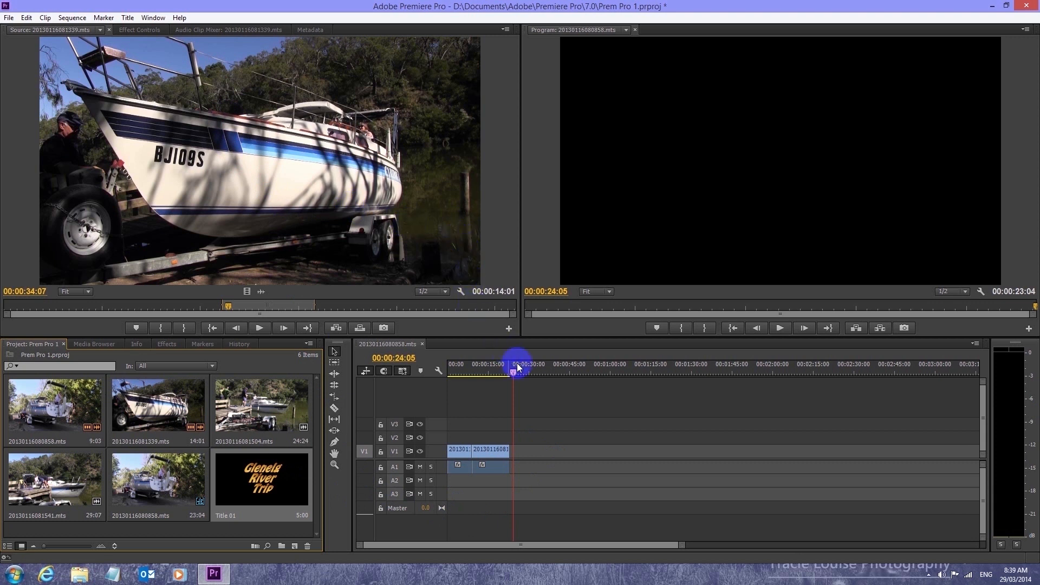
# Place Title 01 on track V2 at the start of the sequence, overlaying the first clip.
pyautogui.moveTo(514, 371); pyautogui.dragTo(453, 380)
pyautogui.click(456, 454)
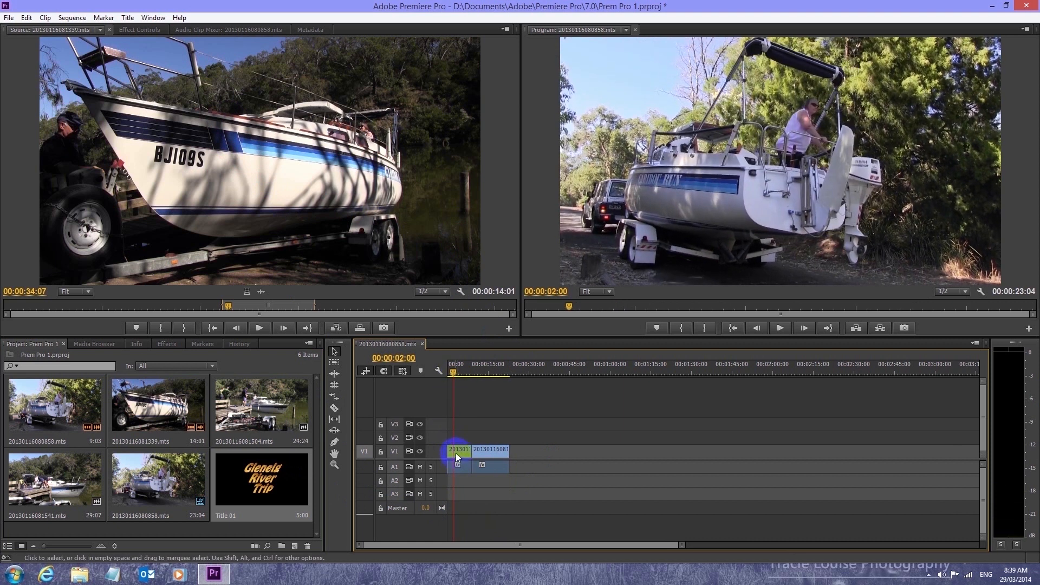
pyautogui.click(282, 482)
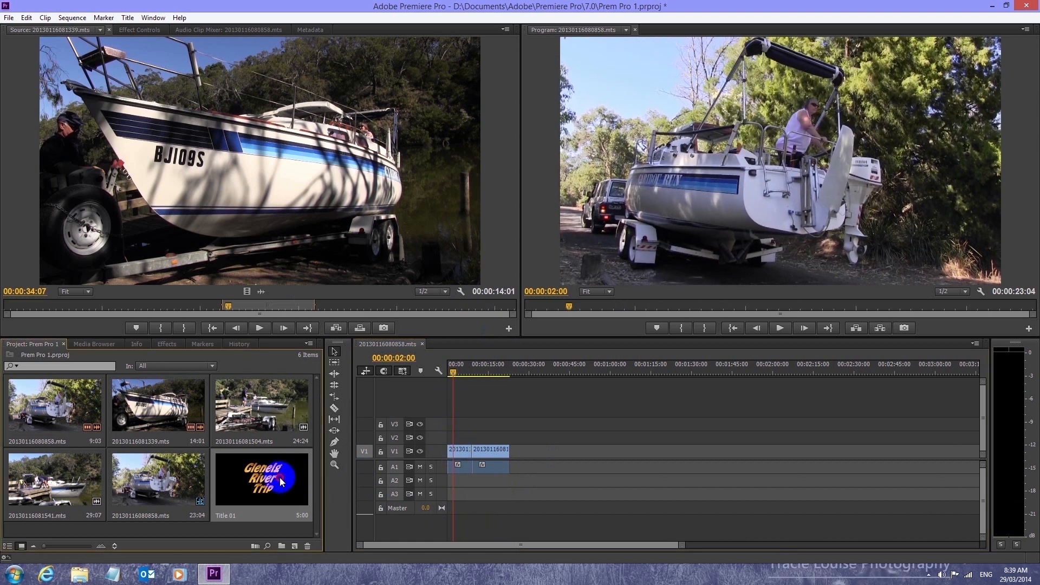
pyautogui.moveTo(282, 482); pyautogui.dragTo(394, 443)
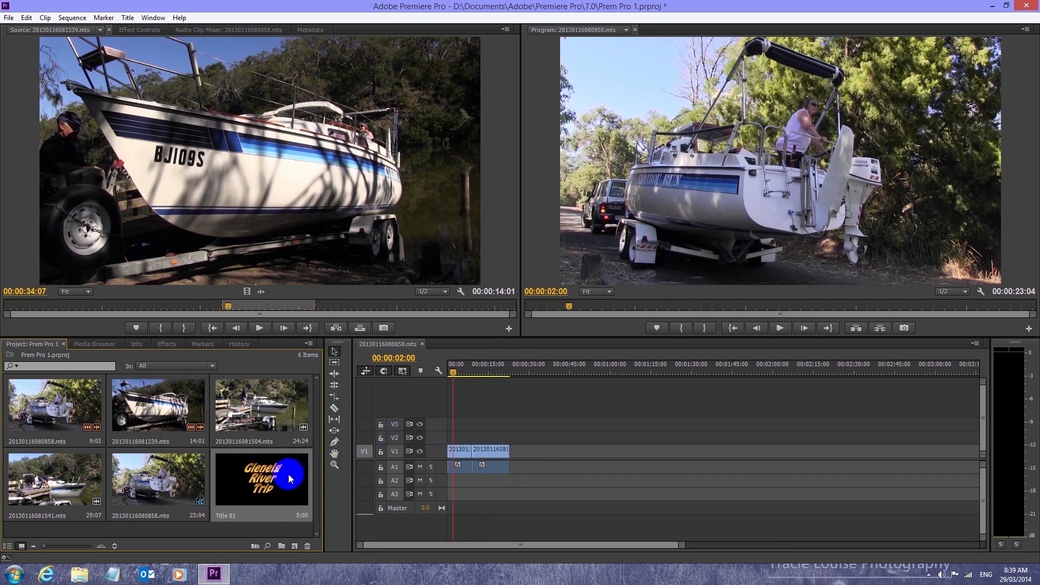
pyautogui.moveTo(290, 478); pyautogui.dragTo(449, 434)
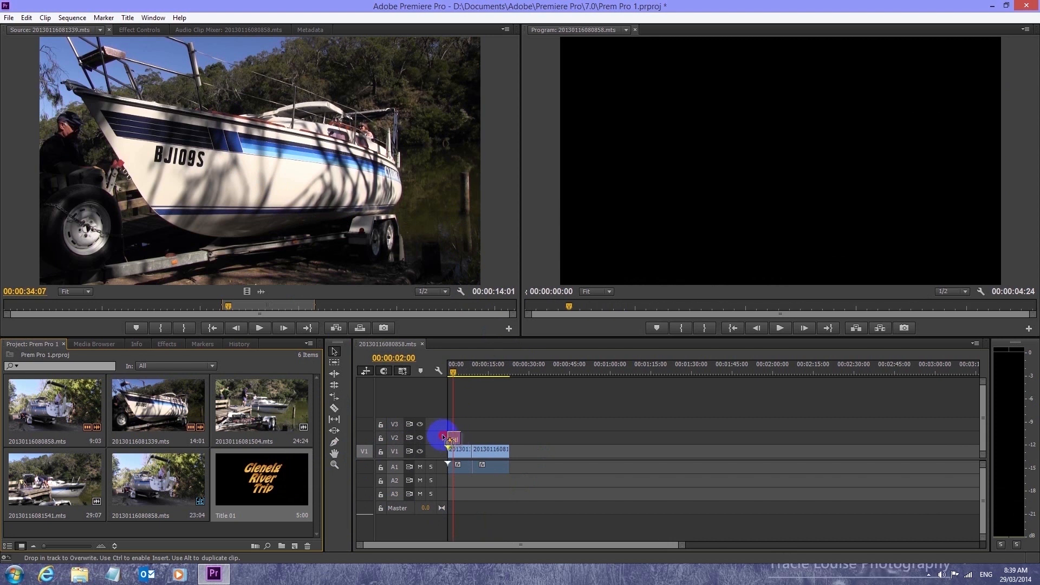
pyautogui.moveTo(441, 434); pyautogui.dragTo(442, 436)
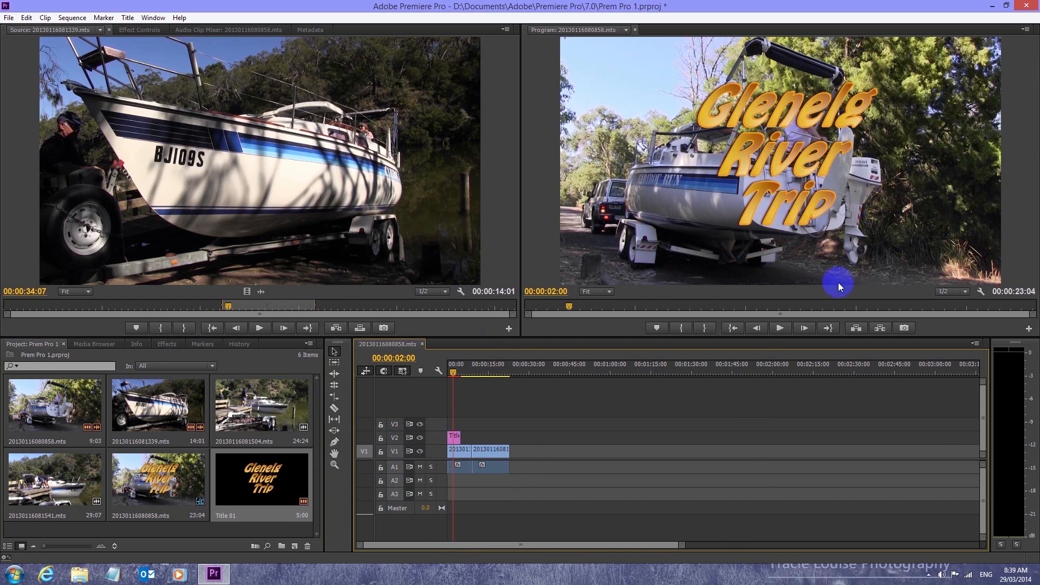
# Play the sequence from the start to preview the title over the first clip.
pyautogui.click(457, 365)
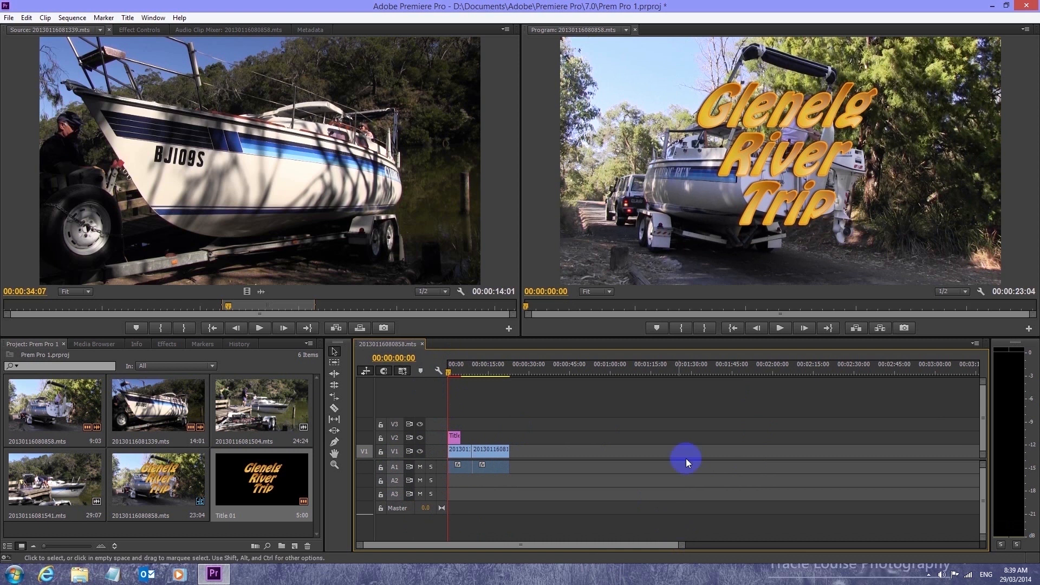
pyautogui.click(781, 328)
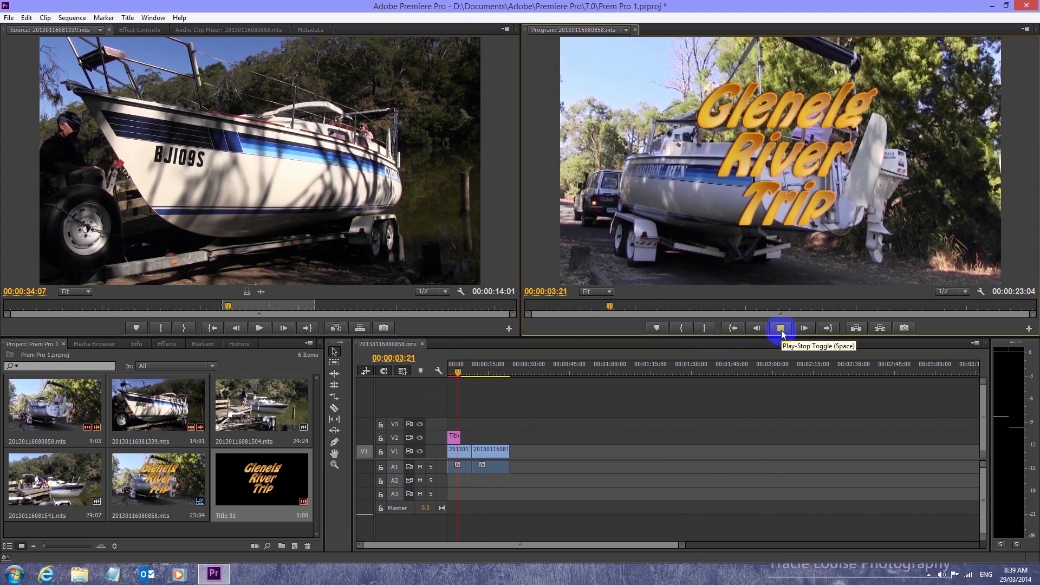
pyautogui.click(782, 331)
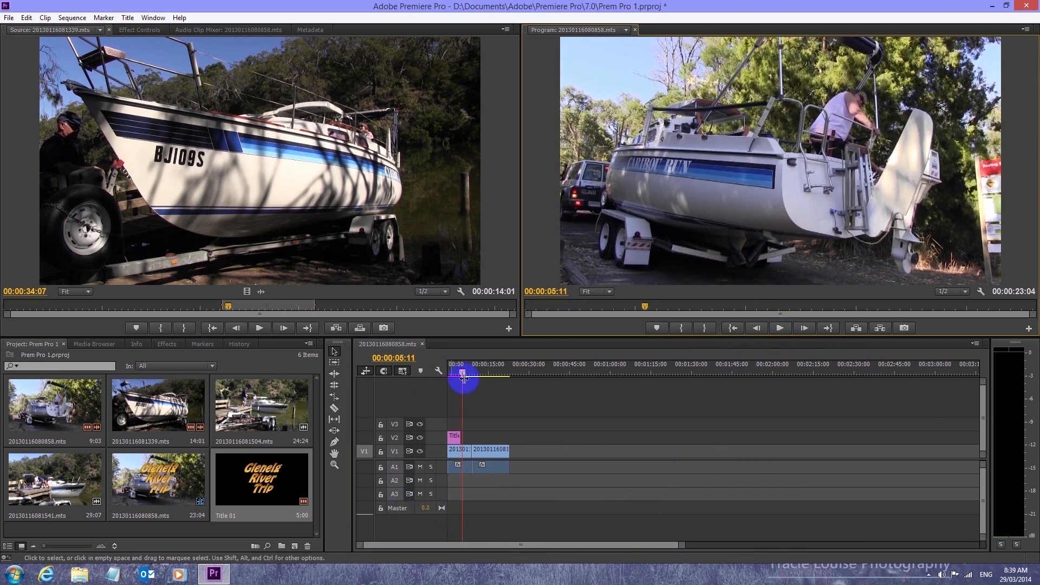
# Delete the overlaid title clip from track V2.
pyautogui.click(494, 373)
pyautogui.moveTo(502, 378); pyautogui.dragTo(501, 379)
pyautogui.click(456, 439)
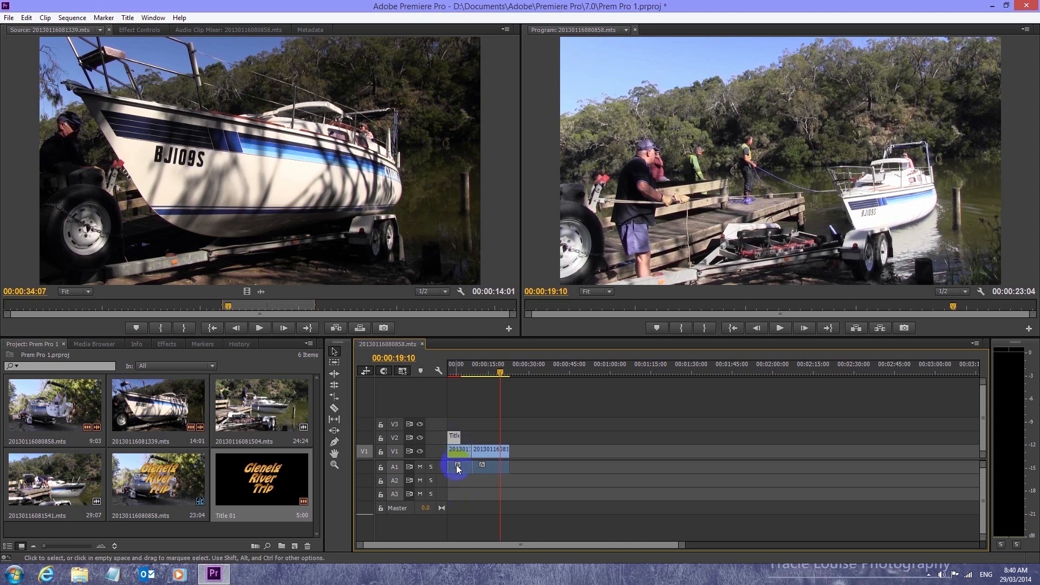
pyautogui.press('Delete')
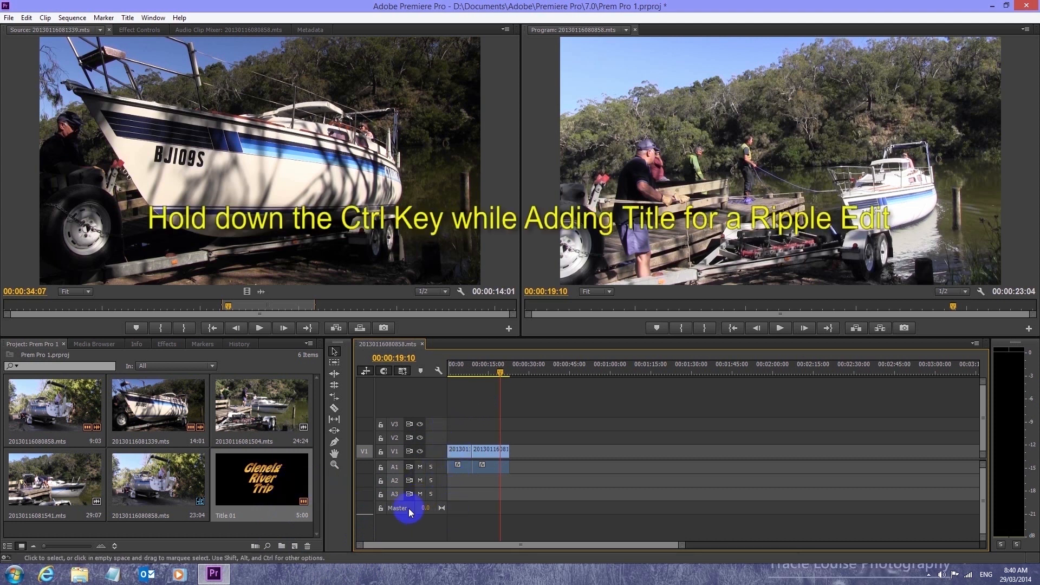
# Insert Title 01 at the start of track V2 as a ripple edit that pushes the existing clips along.
pyautogui.moveTo(274, 475); pyautogui.dragTo(436, 433)
pyautogui.press('ctrl')
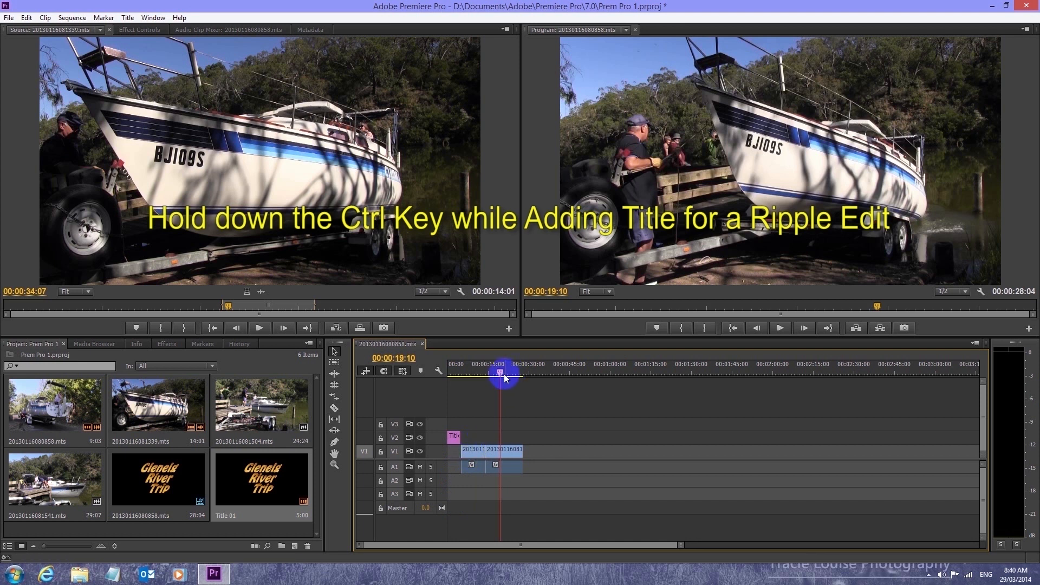
pyautogui.moveTo(500, 372); pyautogui.dragTo(467, 380)
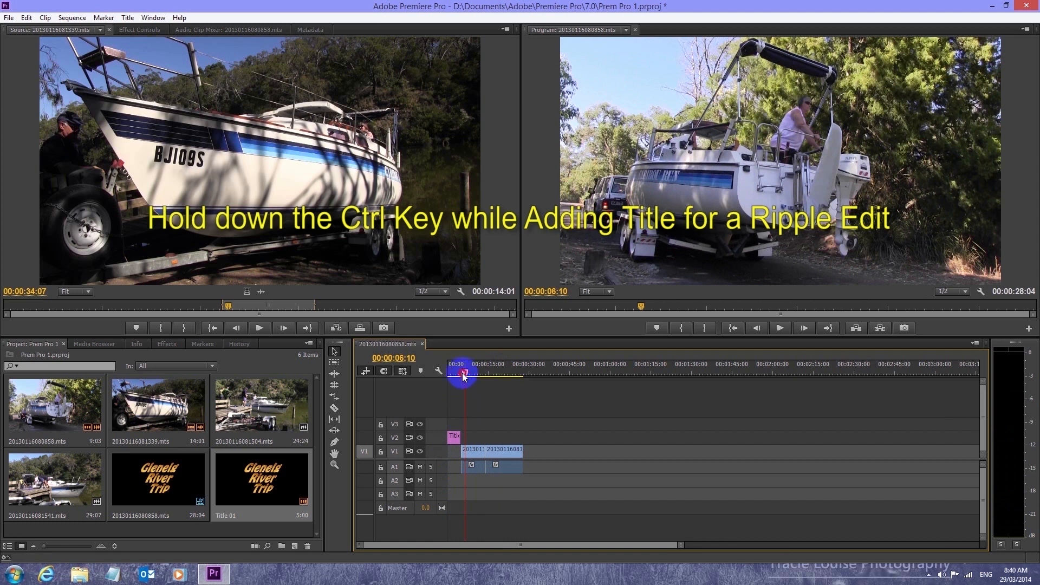
# Play the sequence from the start to preview the title running before the first clip, and return the playhead to the start.
pyautogui.moveTo(465, 379); pyautogui.dragTo(444, 375)
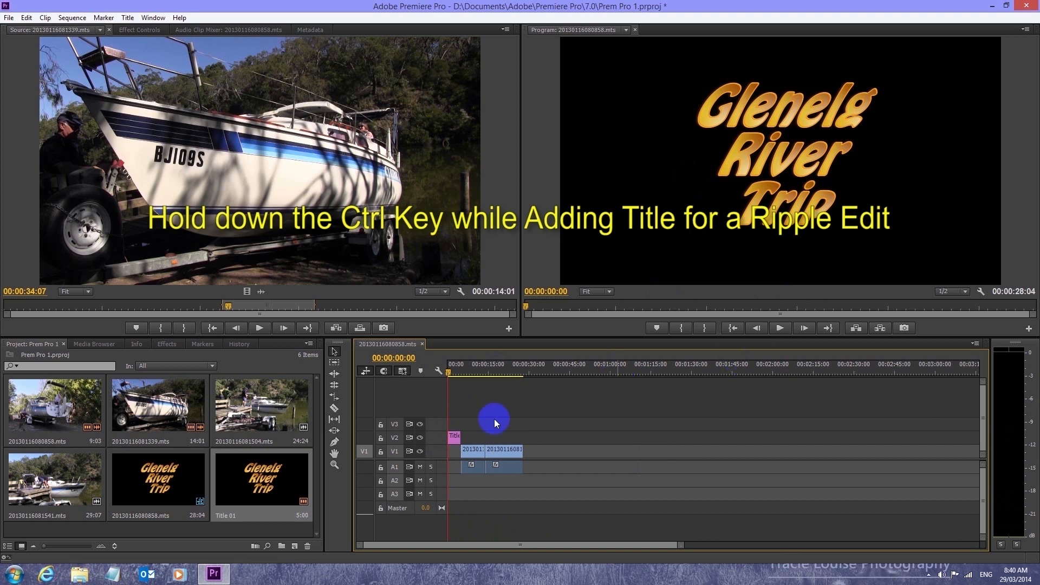
pyautogui.click(780, 329)
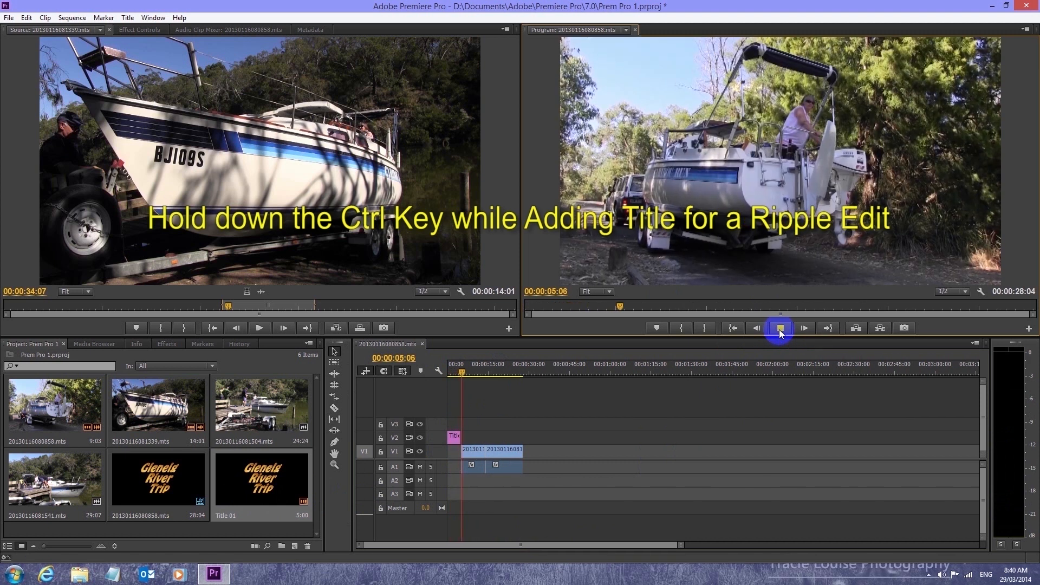
pyautogui.click(780, 328)
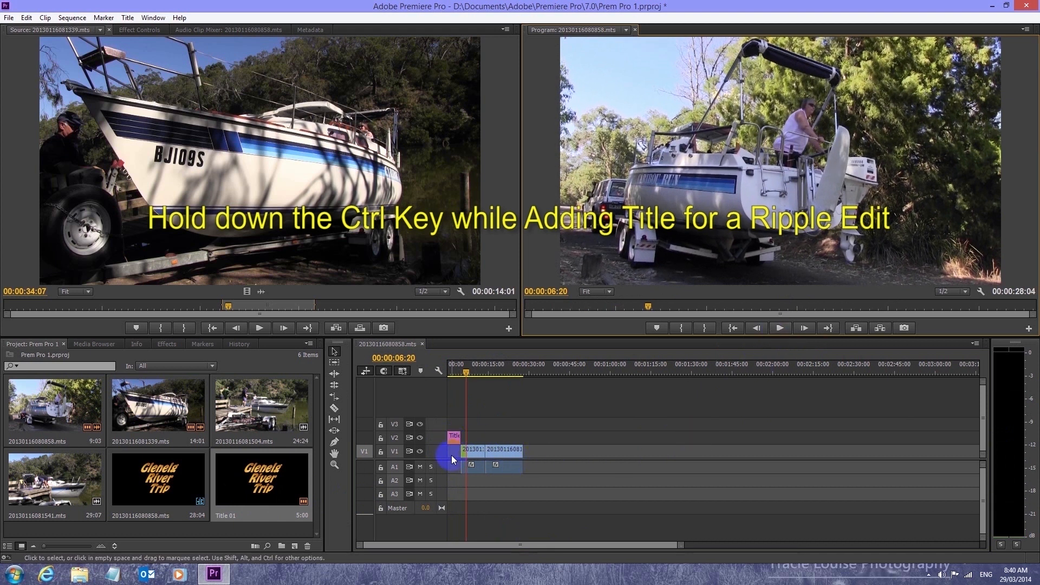
pyautogui.moveTo(469, 374); pyautogui.dragTo(439, 374)
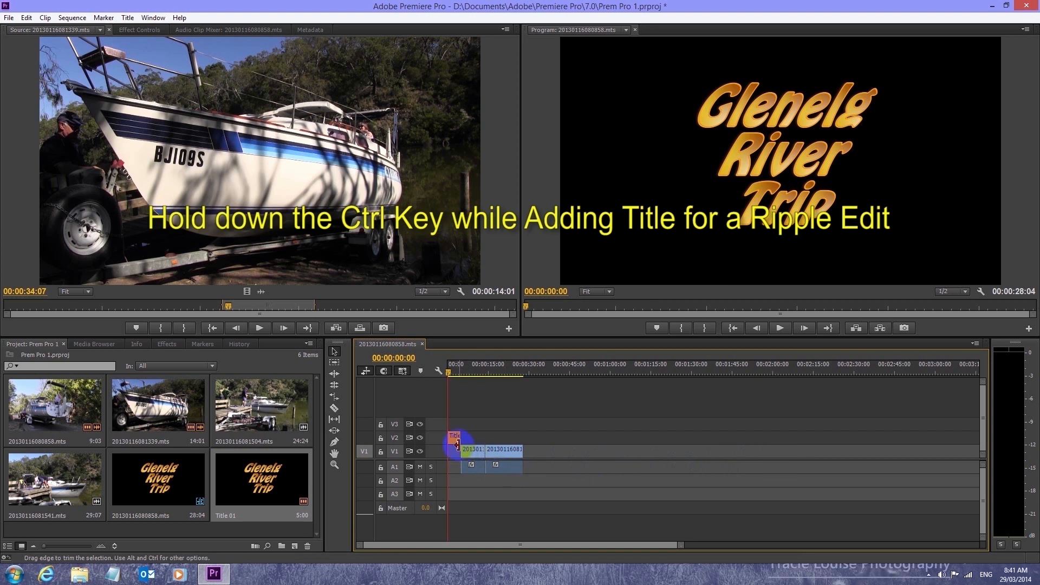
pyautogui.click(460, 373)
pyautogui.moveTo(460, 374); pyautogui.dragTo(437, 372)
pyautogui.click(401, 424)
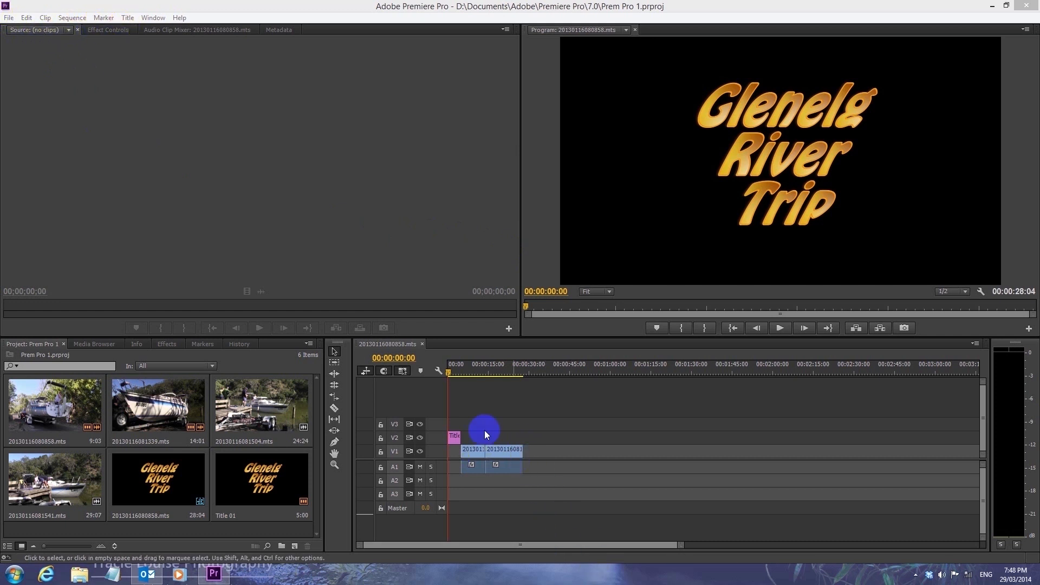
# Create a new default still title named Title 02 with the existing 1440 x 1080, 25 fps video settings.
pyautogui.click(129, 18)
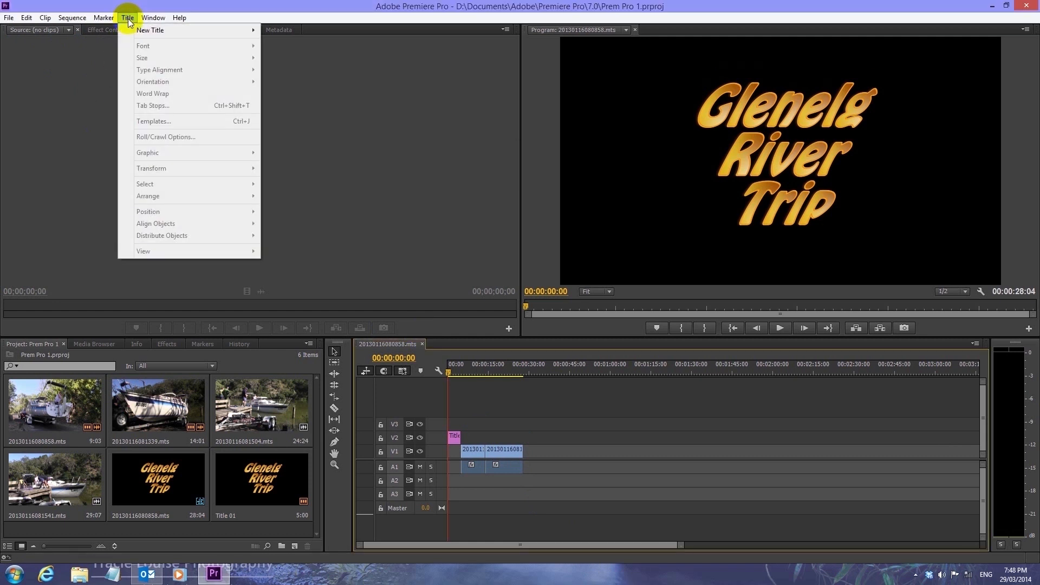
pyautogui.moveTo(133, 30)
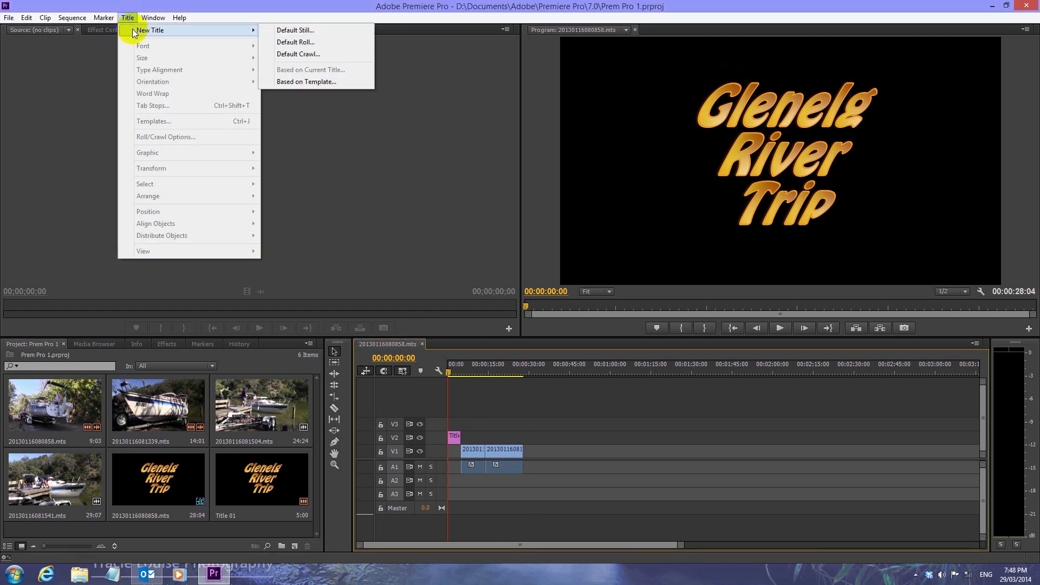
pyautogui.click(277, 29)
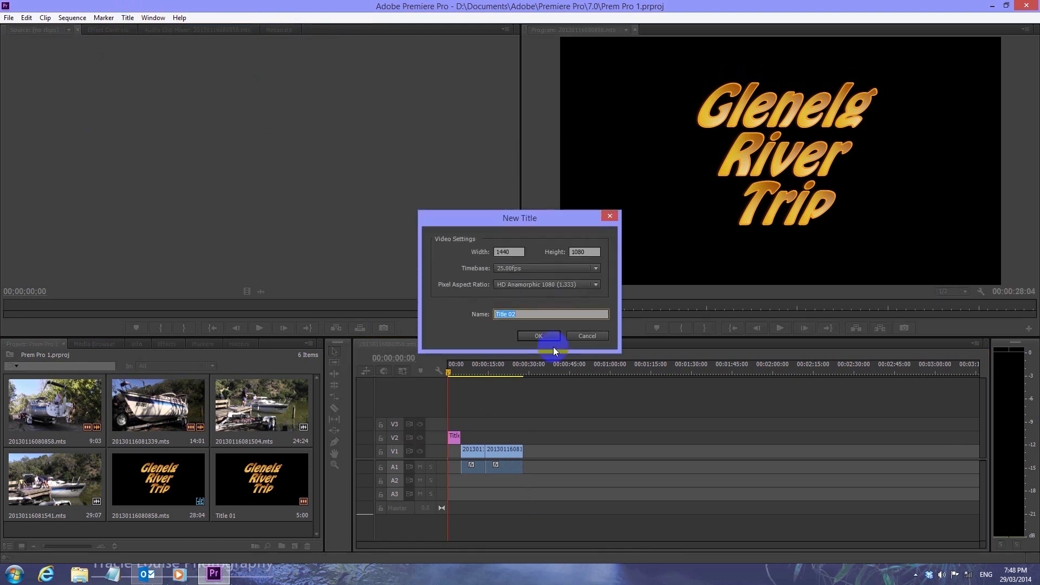
pyautogui.click(550, 335)
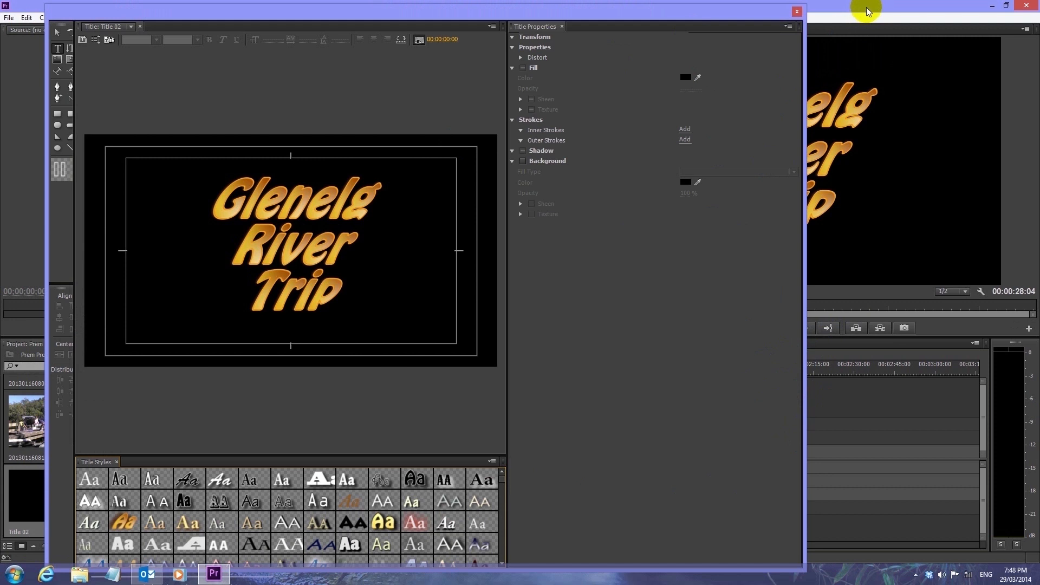
# Move the title window aside, set the playhead to 00:00:32:15 past the last clip, and bring the title window back into view.
pyautogui.moveTo(706, 19); pyautogui.dragTo(761, 527)
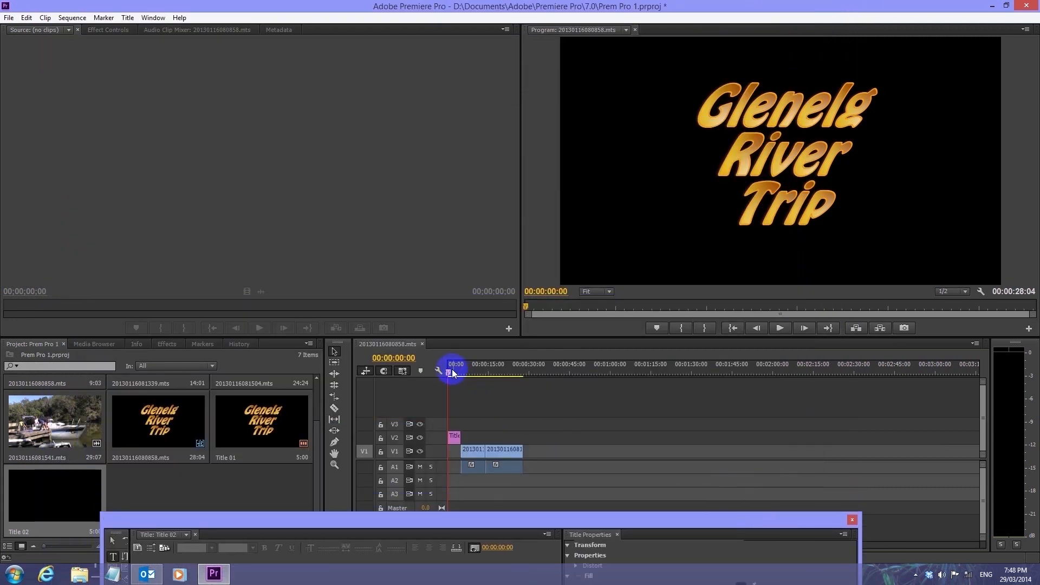
pyautogui.moveTo(449, 372); pyautogui.dragTo(535, 377)
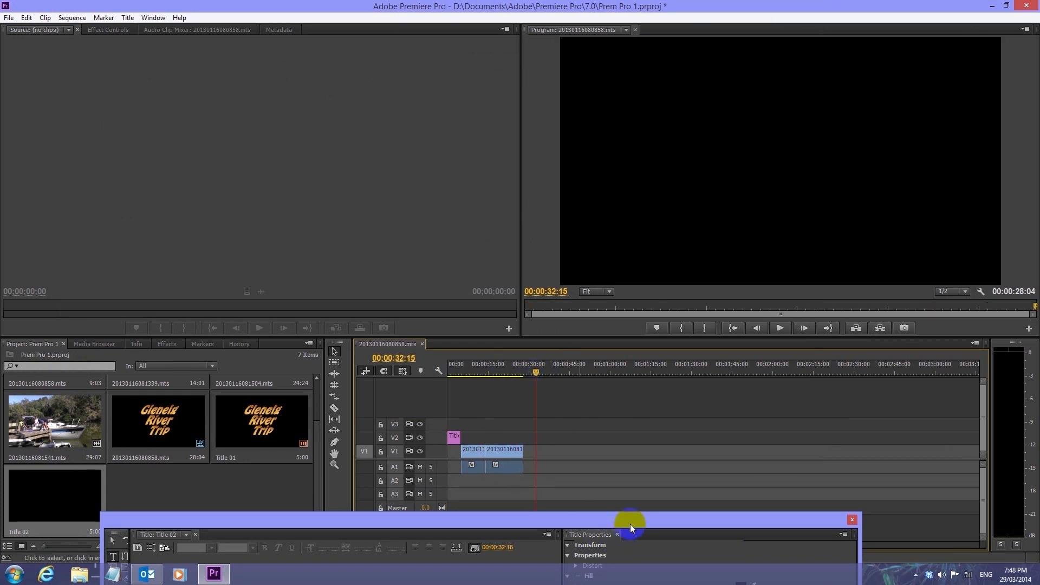
pyautogui.moveTo(642, 505); pyautogui.dragTo(580, 116)
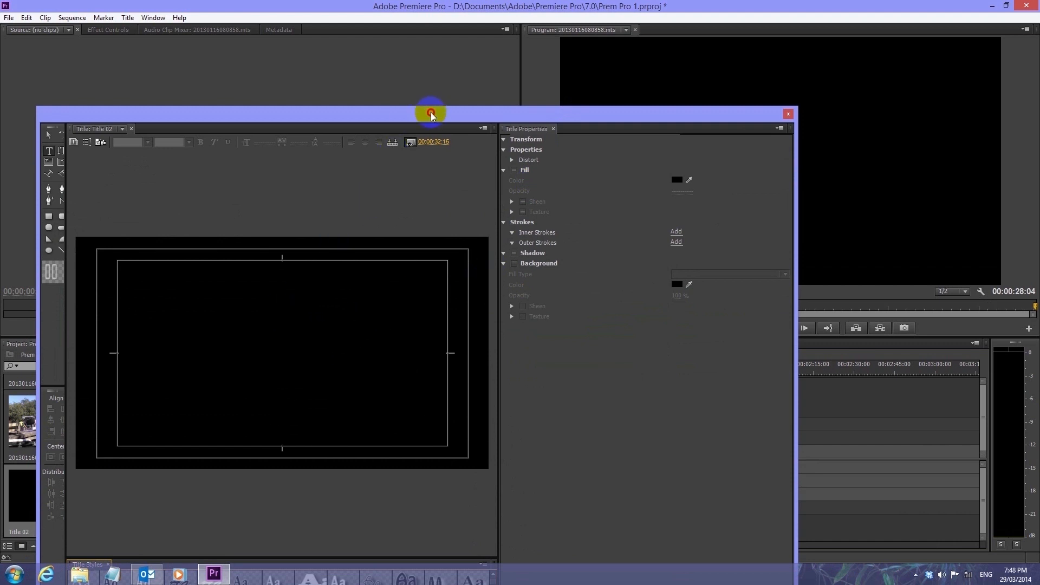
pyautogui.moveTo(431, 112); pyautogui.dragTo(460, 50)
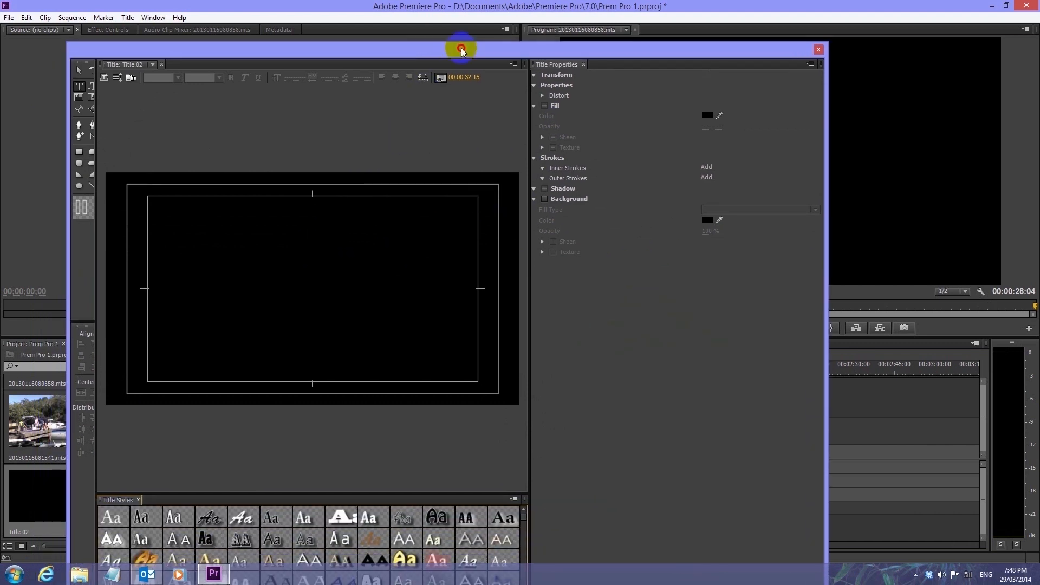
# Add the two-line text "The End" to Title 02 in the white Brush Script Std title style.
pyautogui.click(242, 521)
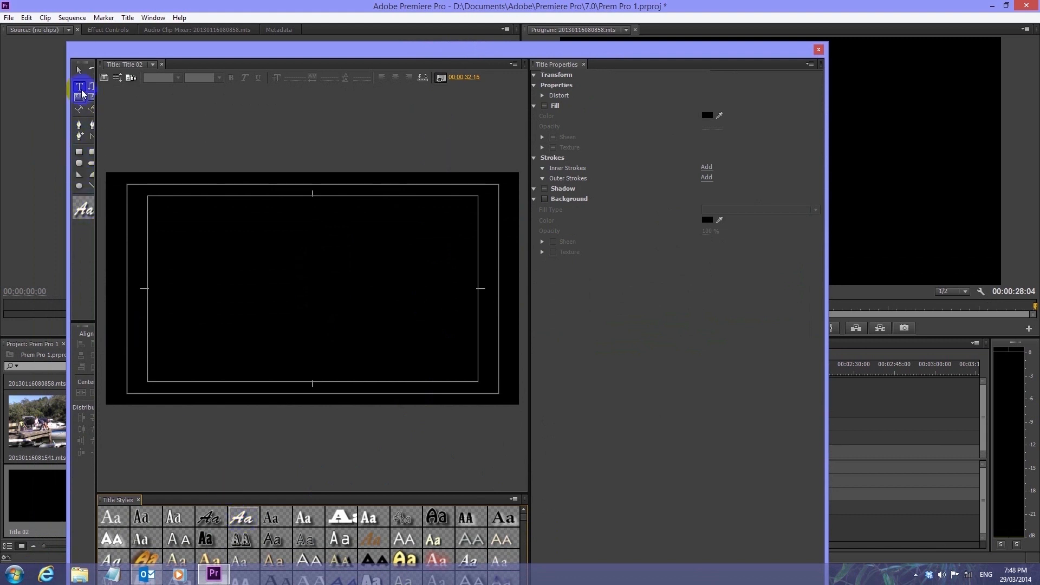
pyautogui.click(285, 278)
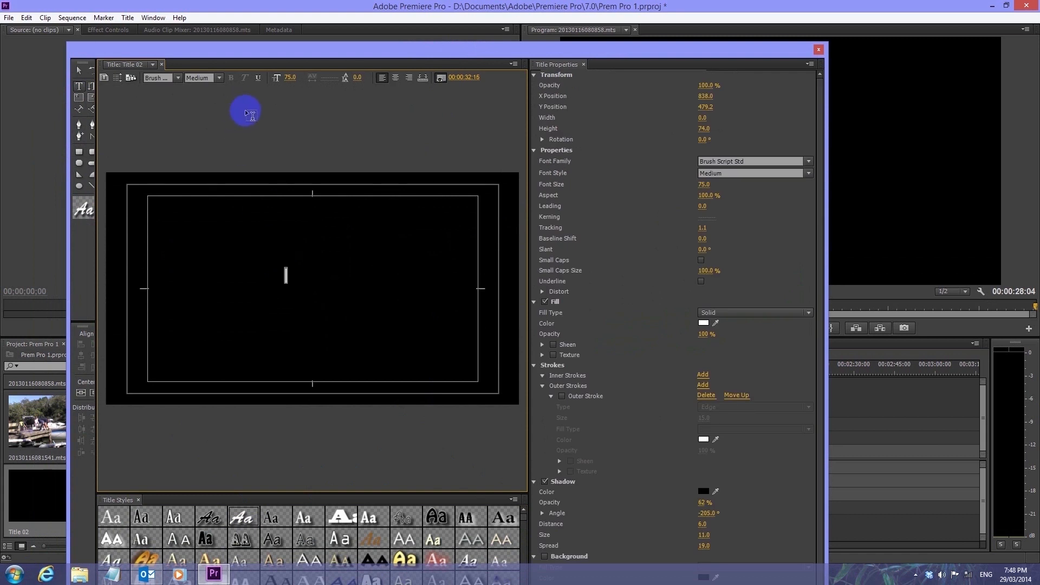
pyautogui.write('The')
pyautogui.press('Return')
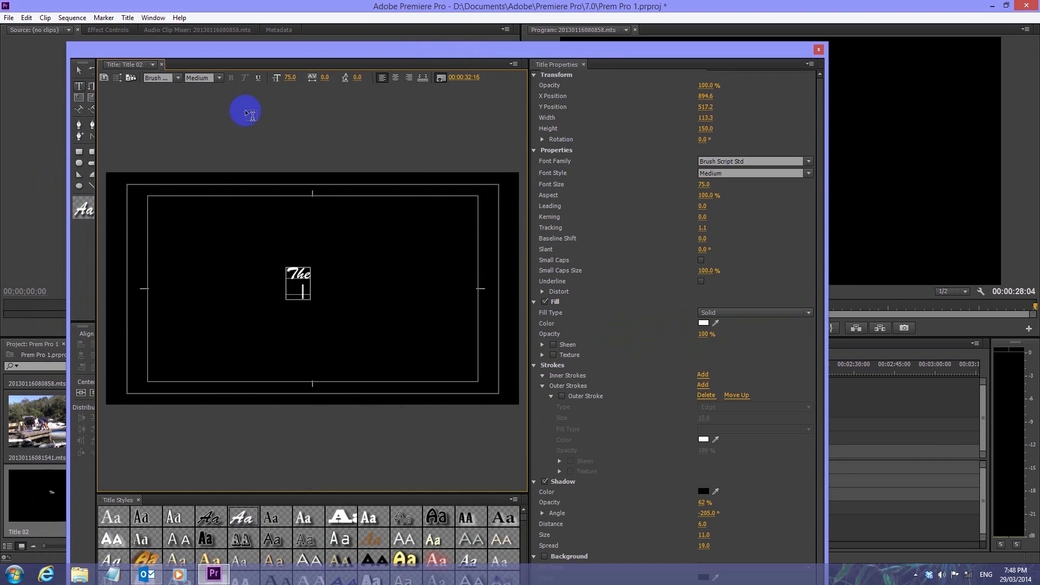
pyautogui.write('Rud')
pyautogui.press('BackSpace')
pyautogui.press('BackSpace')
pyautogui.press('BackSpace')
pyautogui.write('End')
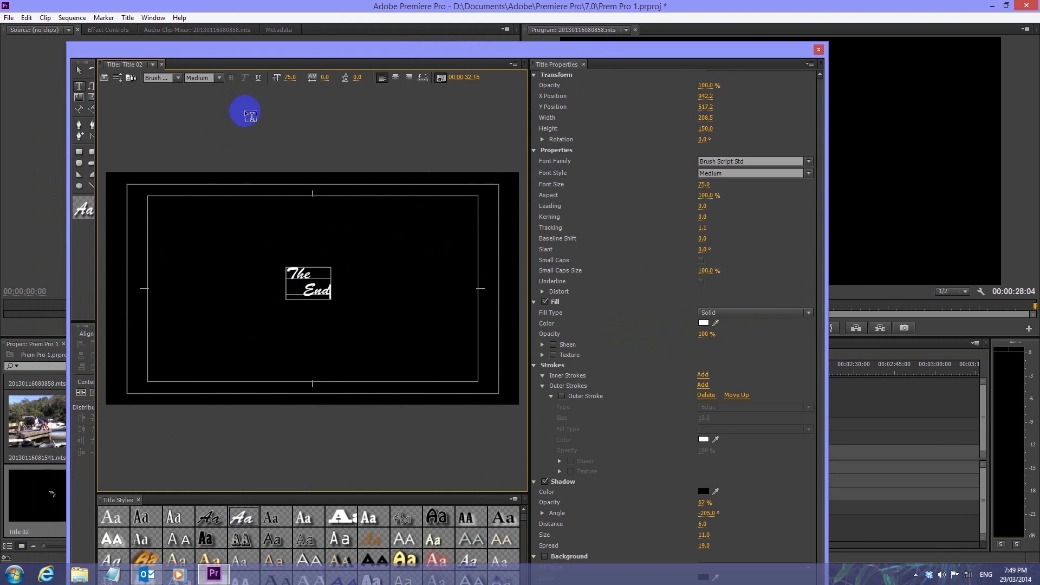
# Enlarge the "The End" text to a font size of about 266, centre it in the frame, and close the title window.
pyautogui.click(80, 71)
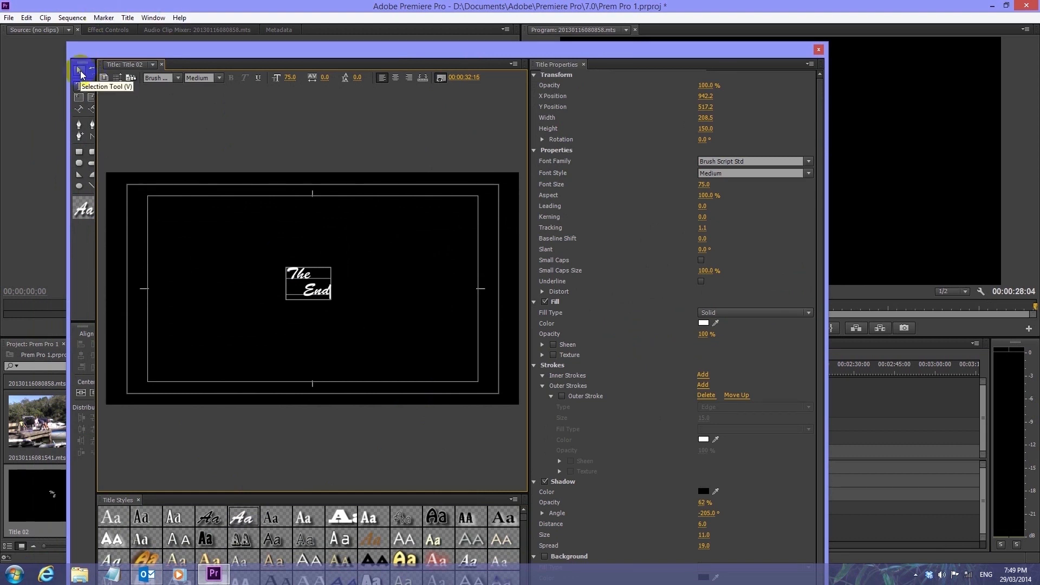
pyautogui.click(286, 290)
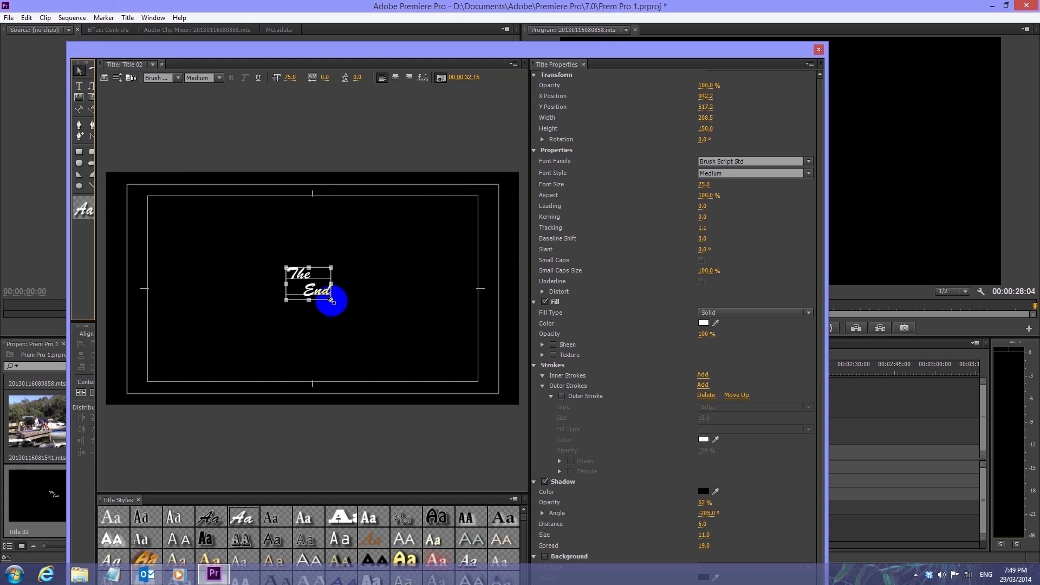
pyautogui.moveTo(331, 299); pyautogui.dragTo(418, 341)
pyautogui.moveTo(286, 268); pyautogui.dragTo(247, 245)
pyautogui.moveTo(344, 323); pyautogui.dragTo(317, 307)
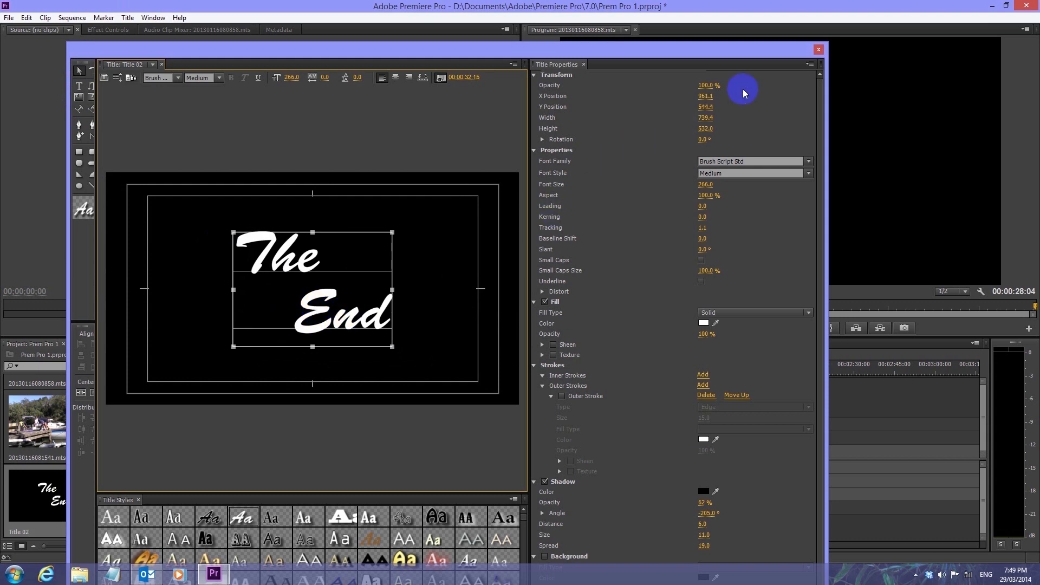
pyautogui.click(818, 50)
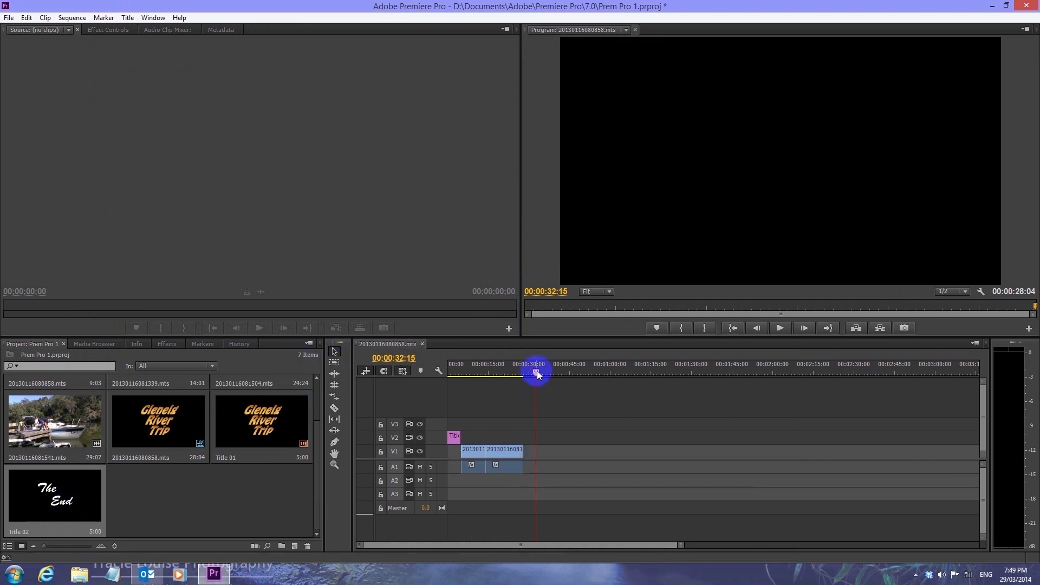
# Place Title 02 on track V1 directly after the last clip and play the end of the sequence from 00:00:26:00.
pyautogui.moveTo(79, 495); pyautogui.dragTo(520, 460)
pyautogui.click(520, 372)
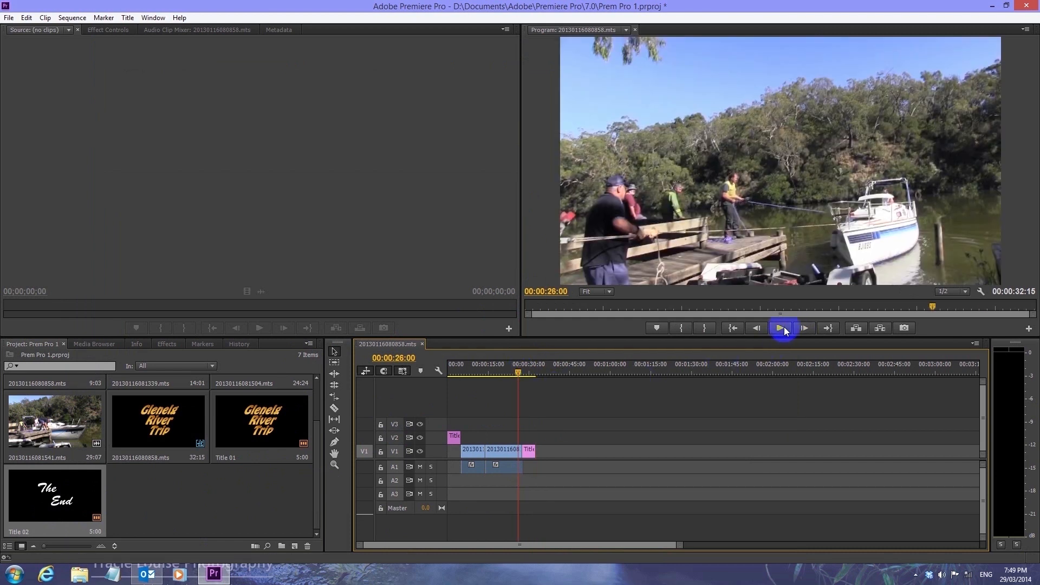
pyautogui.click(783, 328)
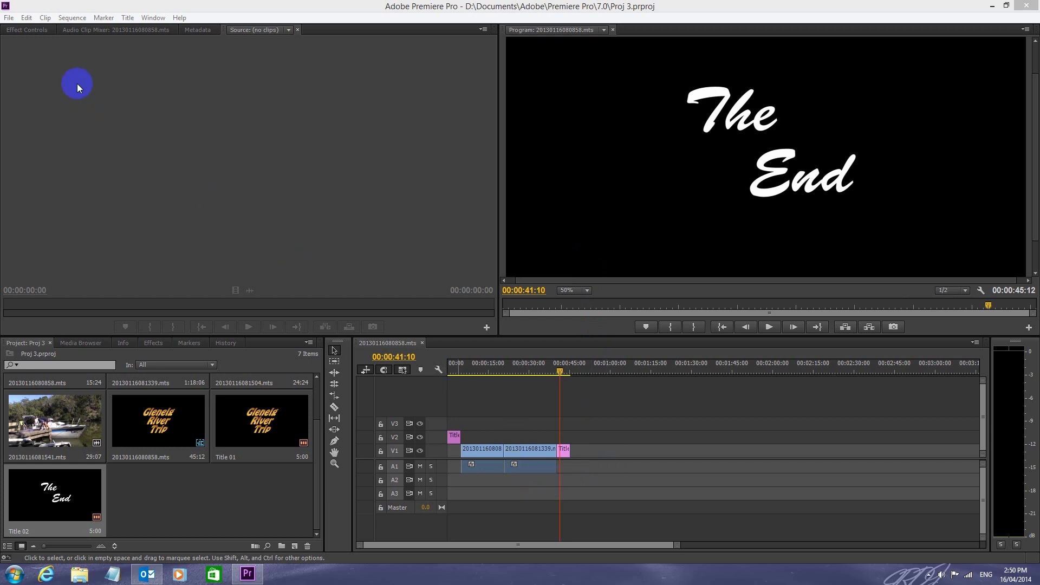
# Import Montauk Point.mp3 and Summer Day.mp3 from the VIDEO MUSIC folder into the project.
pyautogui.click(10, 18)
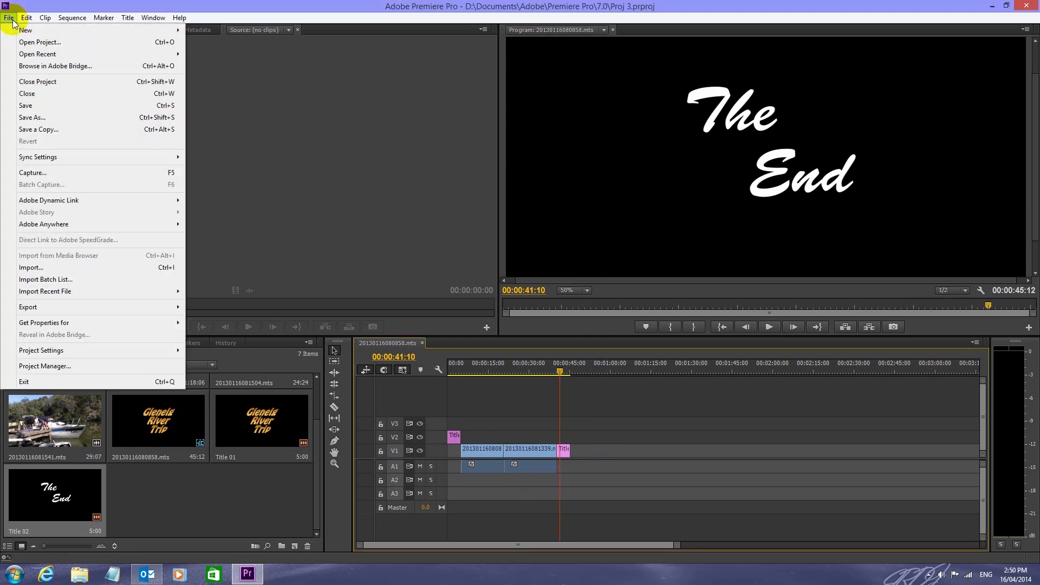
pyautogui.click(25, 267)
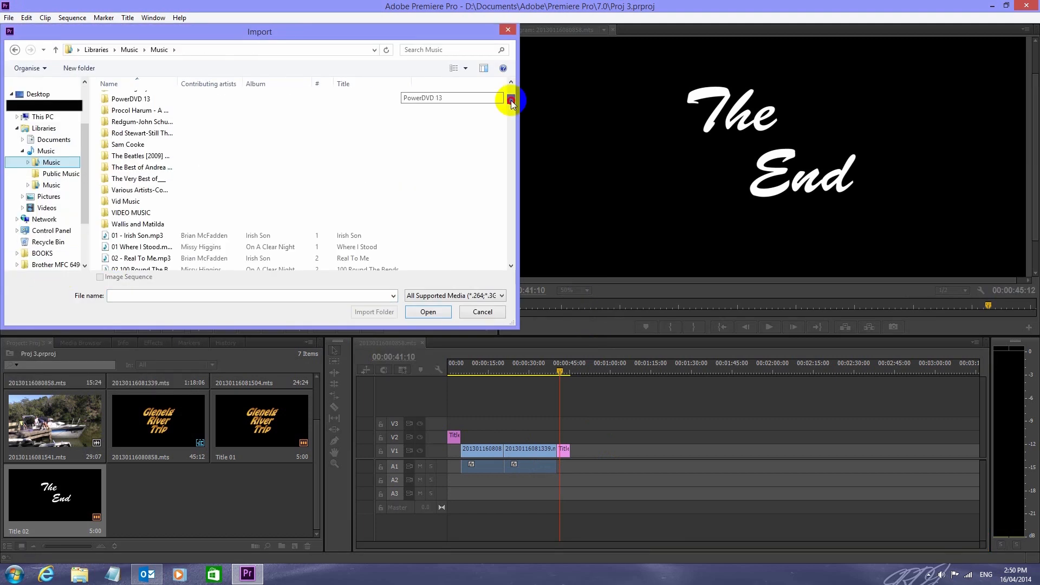
pyautogui.moveTo(510, 100); pyautogui.dragTo(510, 101)
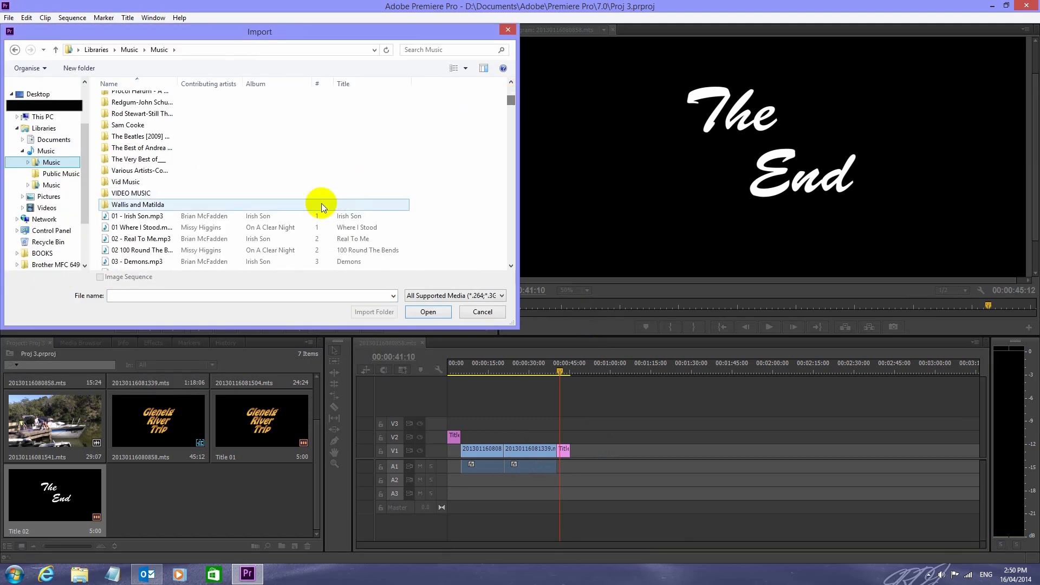
pyautogui.doubleClick(145, 193)
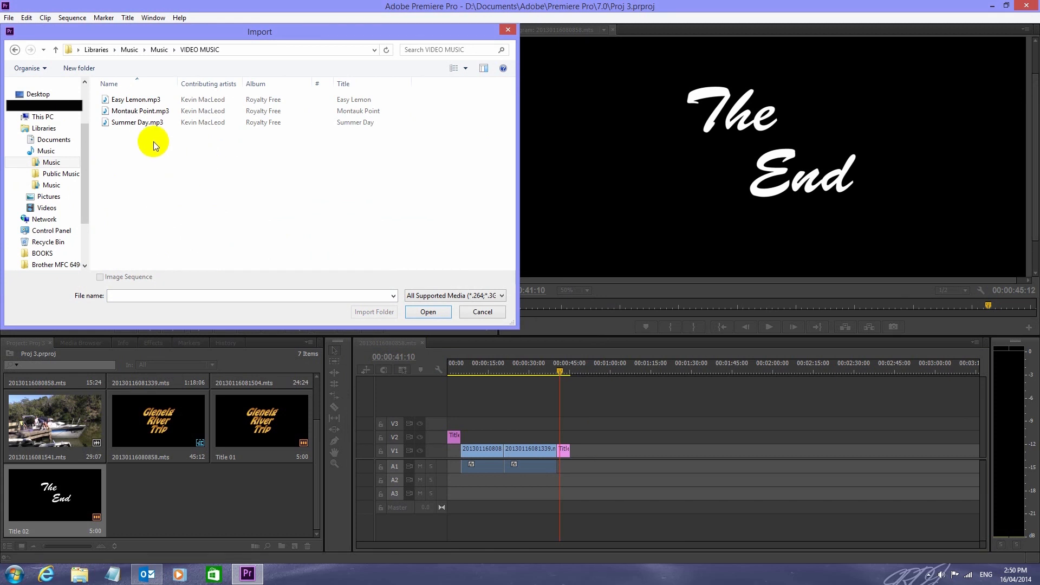
pyautogui.click(144, 112)
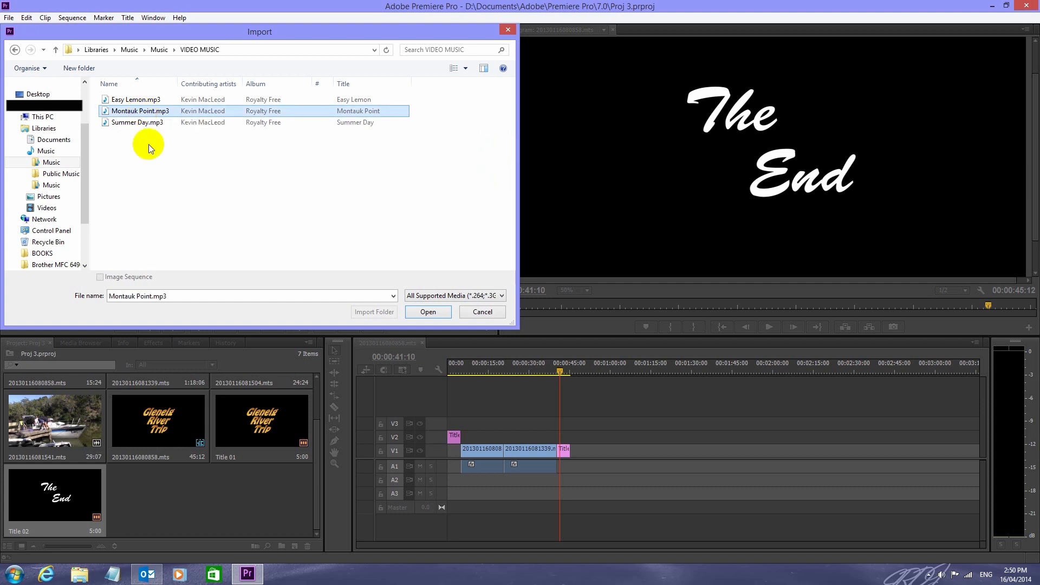
pyautogui.keyDown('ctrl'); pyautogui.click(125, 124); pyautogui.keyUp('ctrl')
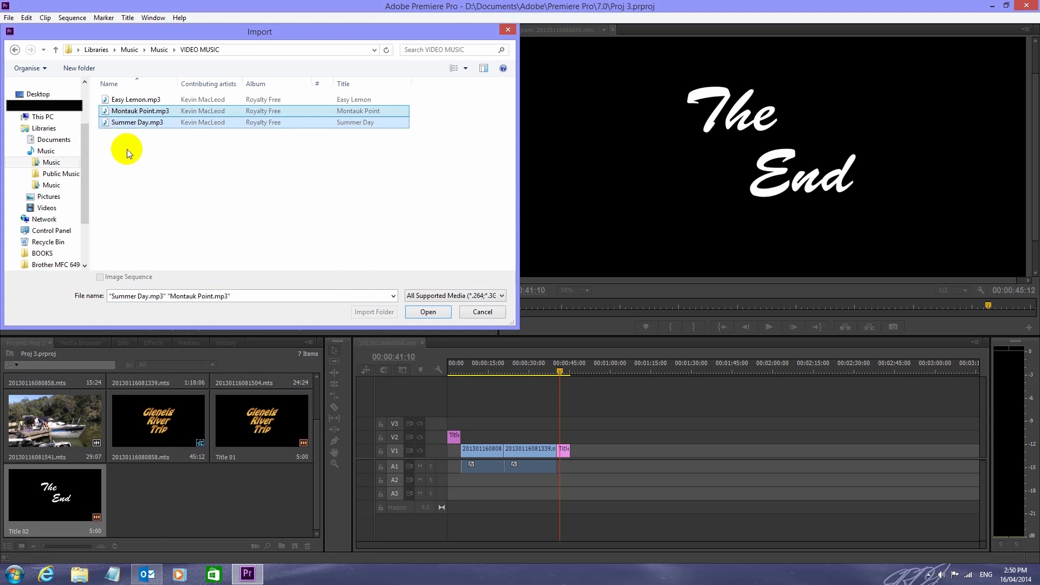
pyautogui.click(428, 312)
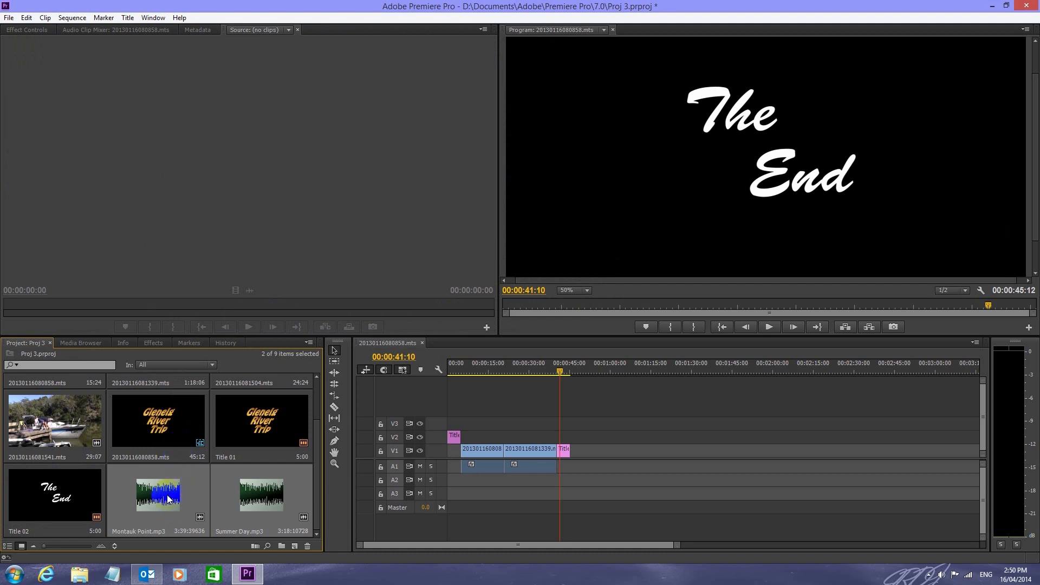
# Load Montauk Point.mp3 into the Source monitor and place its audio on track A2 at the start of the sequence.
pyautogui.doubleClick(148, 501)
pyautogui.click(145, 83)
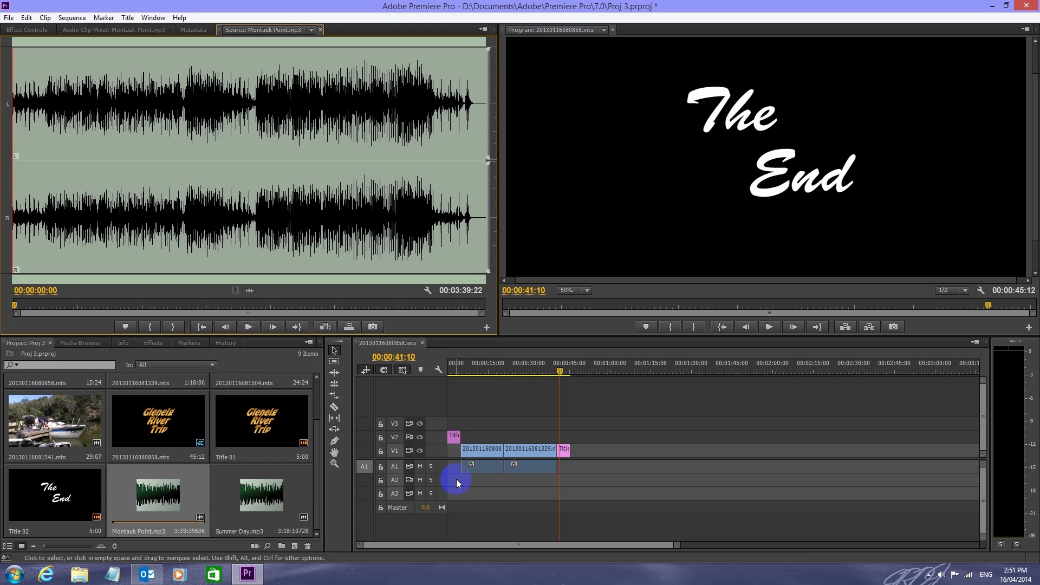
pyautogui.click(397, 481)
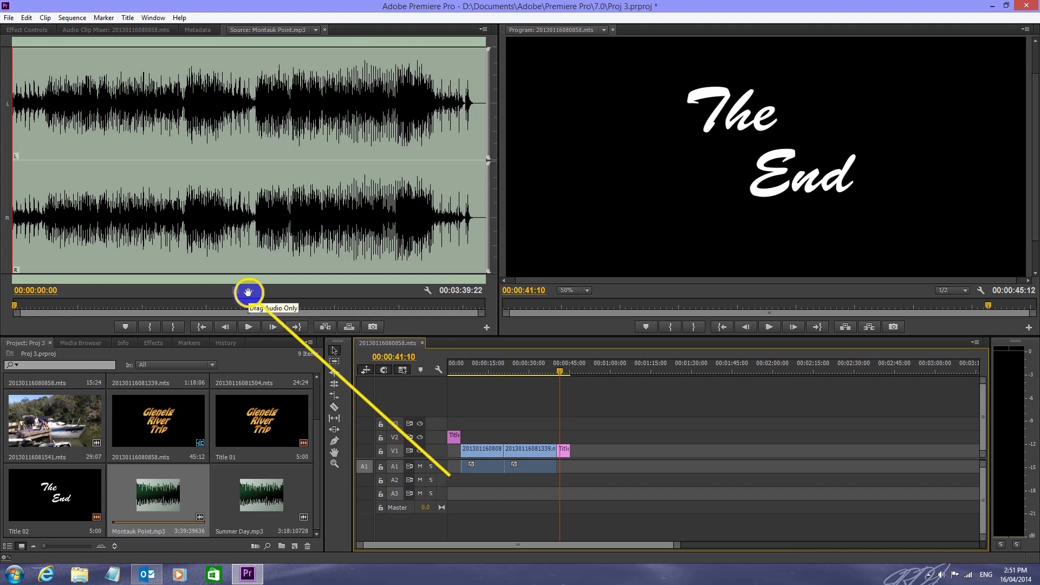
pyautogui.moveTo(250, 292); pyautogui.dragTo(453, 485)
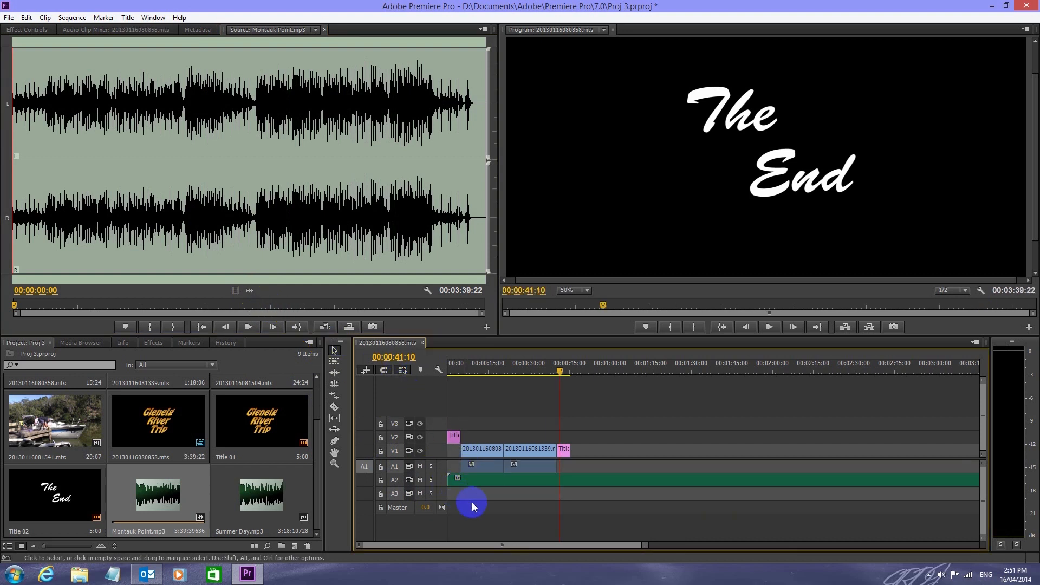
# Play part of the sequence to hear the music together with the clips, and stop playback.
pyautogui.click(769, 327)
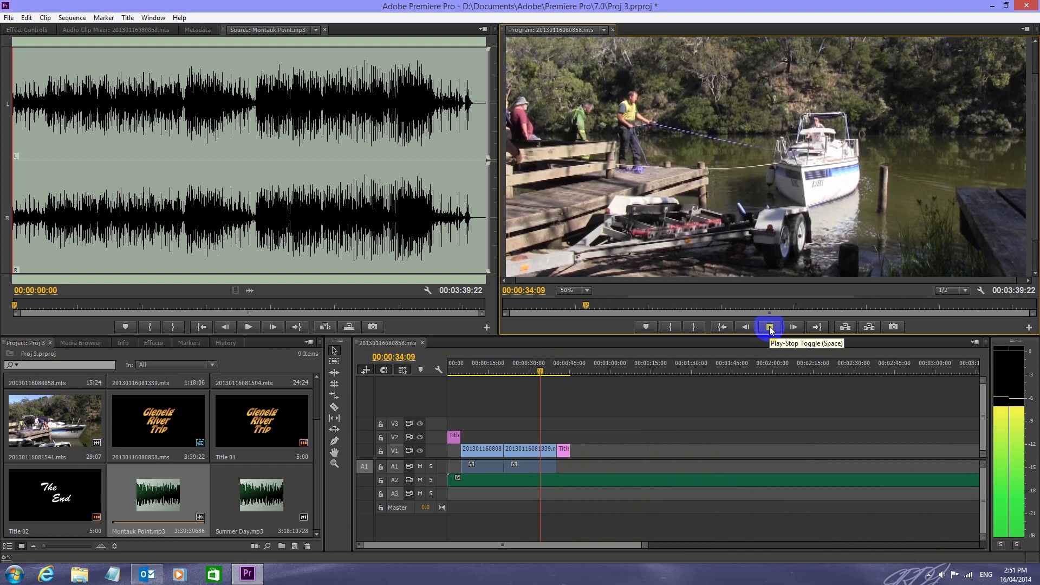
pyautogui.click(769, 327)
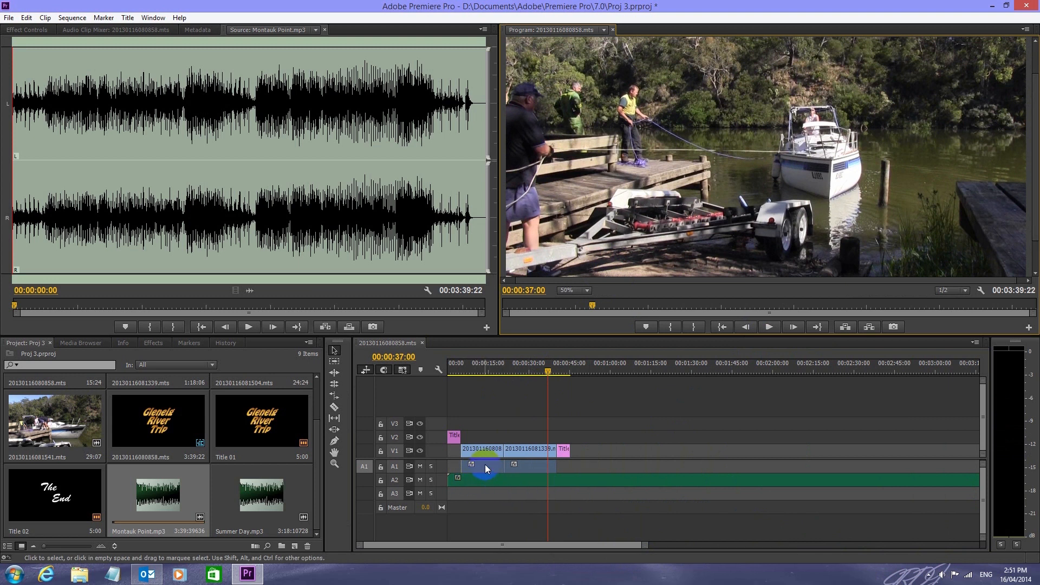
# Mute music track A2 and expand audio track A1 until the clips' waveforms and volume lines can be adjusted.
pyautogui.click(686, 204)
pyautogui.click(613, 425)
pyautogui.click(420, 480)
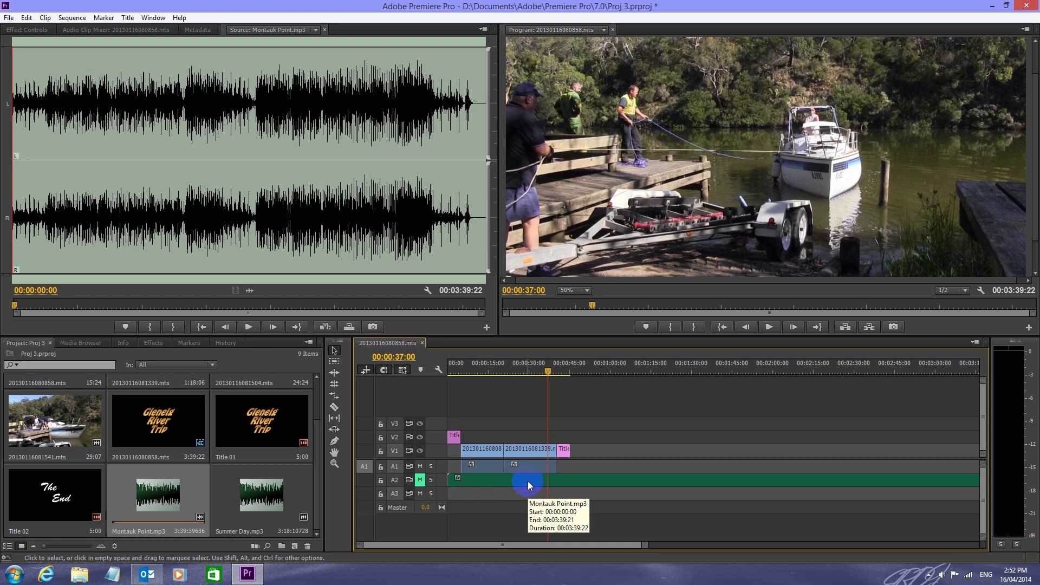
pyautogui.click(396, 467)
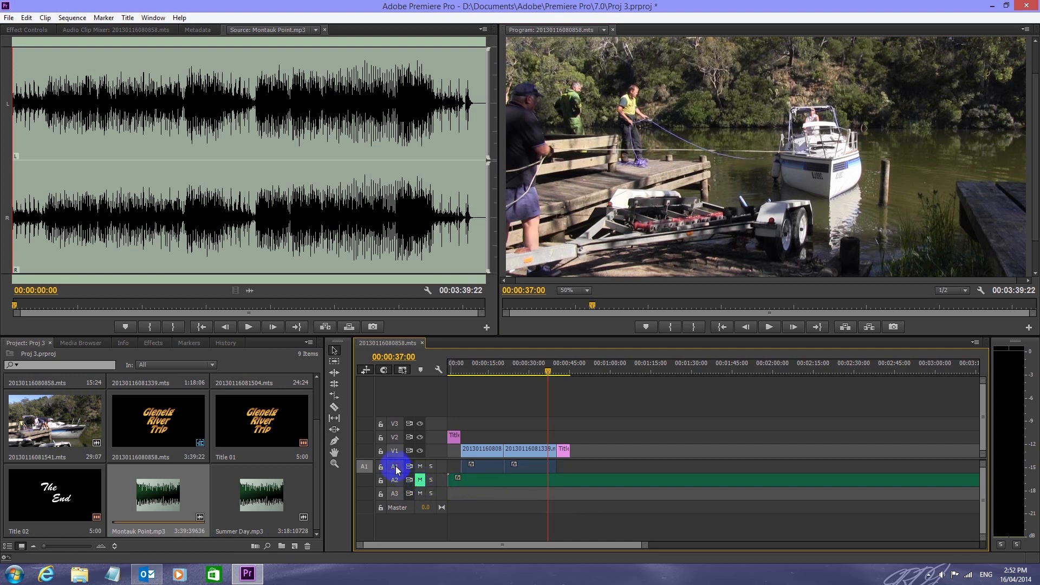
pyautogui.doubleClick(396, 469)
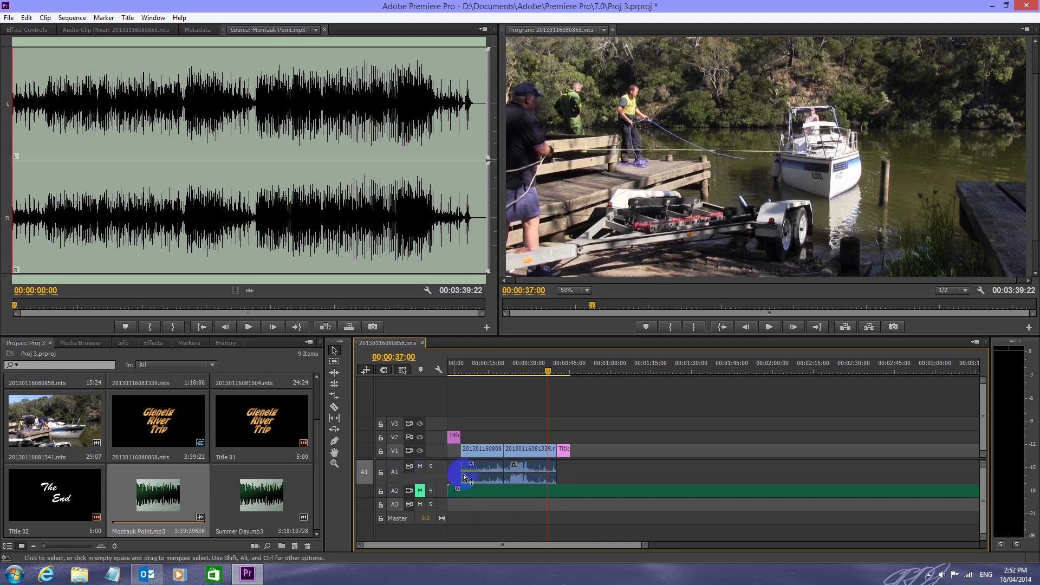
pyautogui.doubleClick(392, 475)
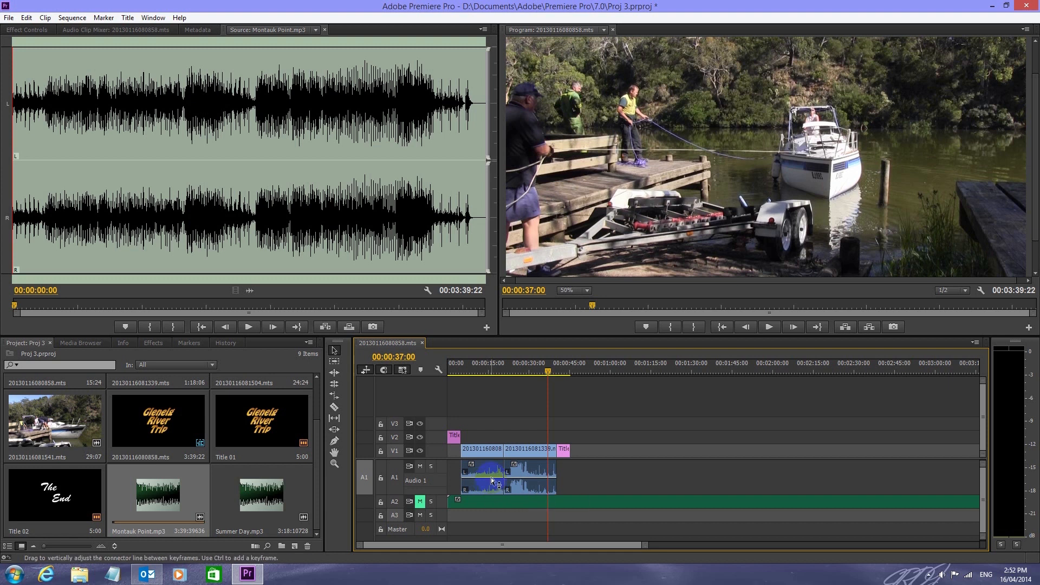
# Lower the volume of the two video clips' audio on track A1 and play part of the first clip to check the level.
pyautogui.moveTo(491, 480); pyautogui.dragTo(521, 487)
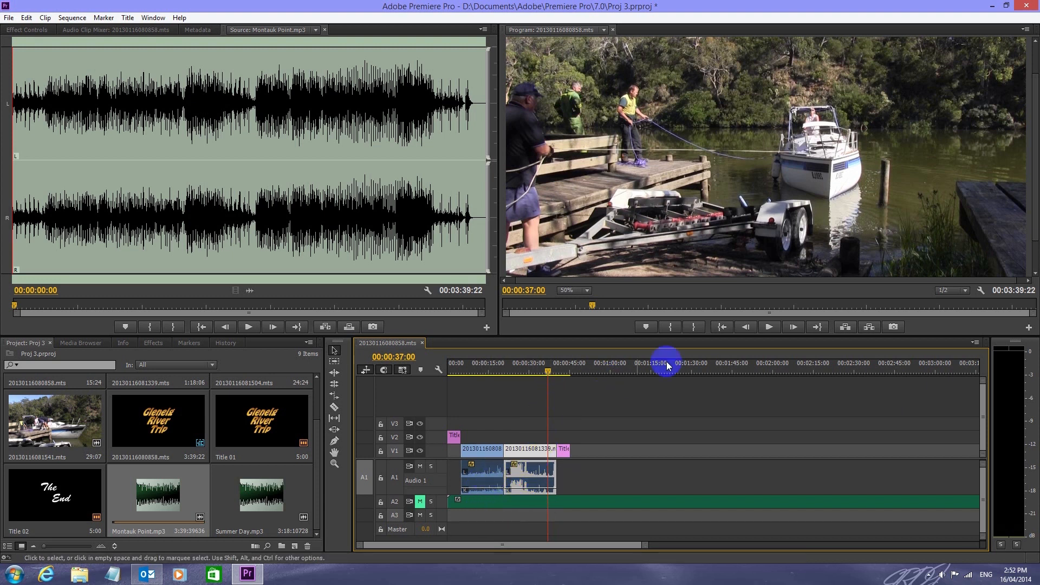
pyautogui.moveTo(549, 371); pyautogui.dragTo(493, 382)
pyautogui.click(769, 327)
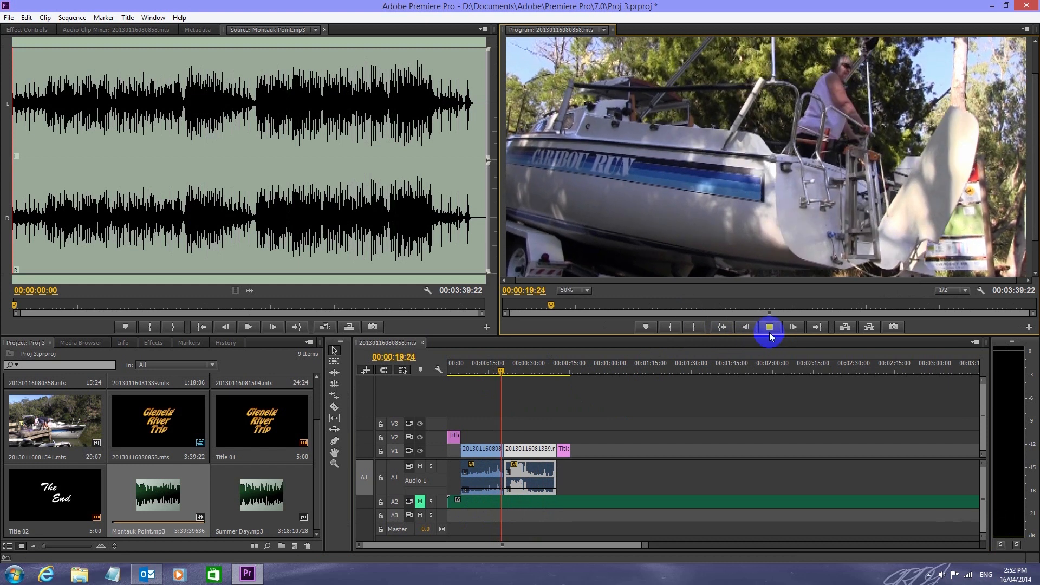
pyautogui.click(769, 328)
# Unmute track A2 and play the sequence from the start to hear the music mixed with the clips' sound.
pyautogui.moveTo(503, 375); pyautogui.dragTo(441, 402)
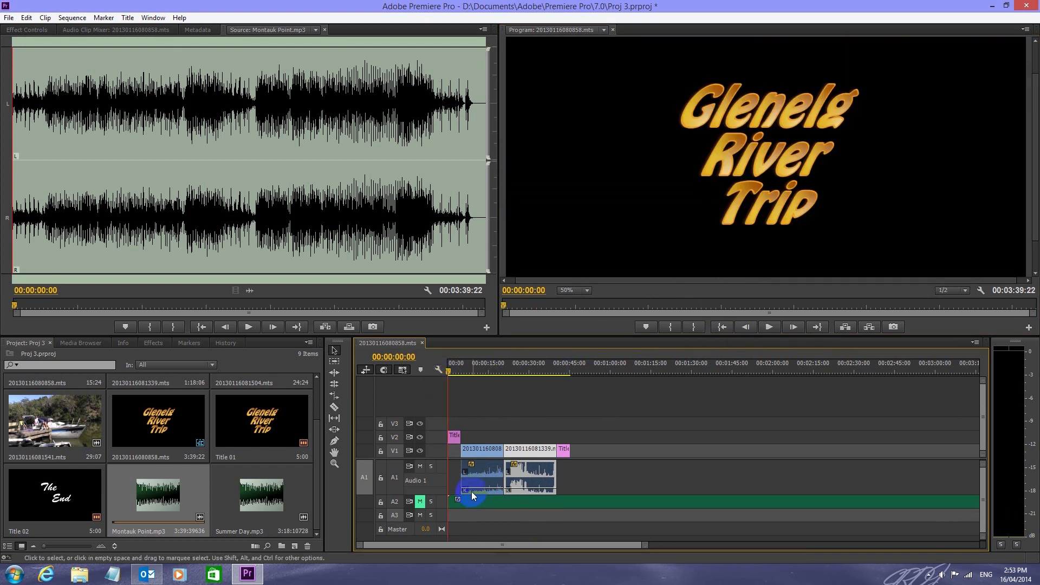
pyautogui.click(420, 501)
pyautogui.click(770, 327)
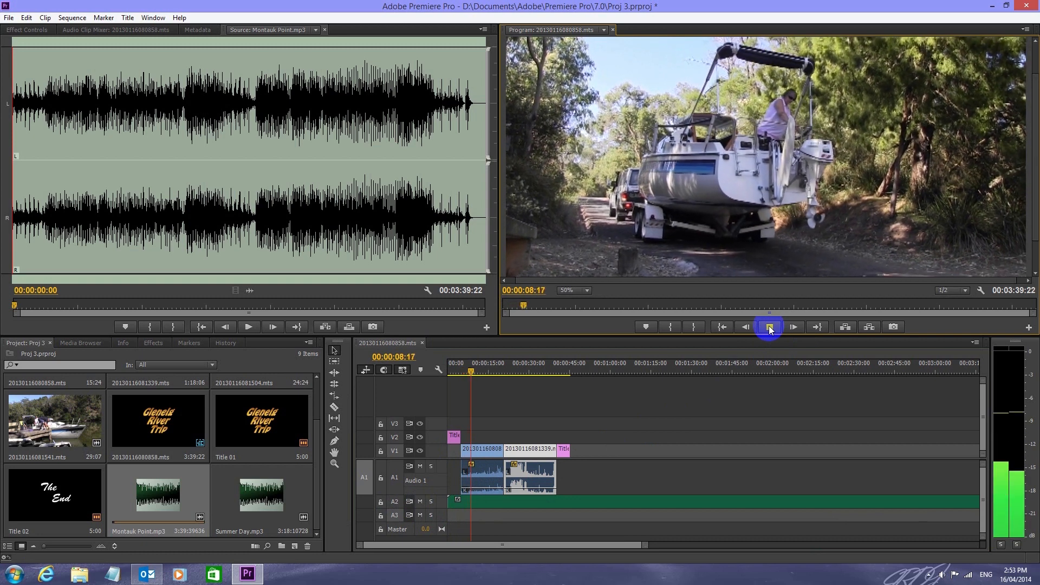
# Expand audio track A2 to expose the music's waveform, volume line and keyframe controls.
pyautogui.click(394, 504)
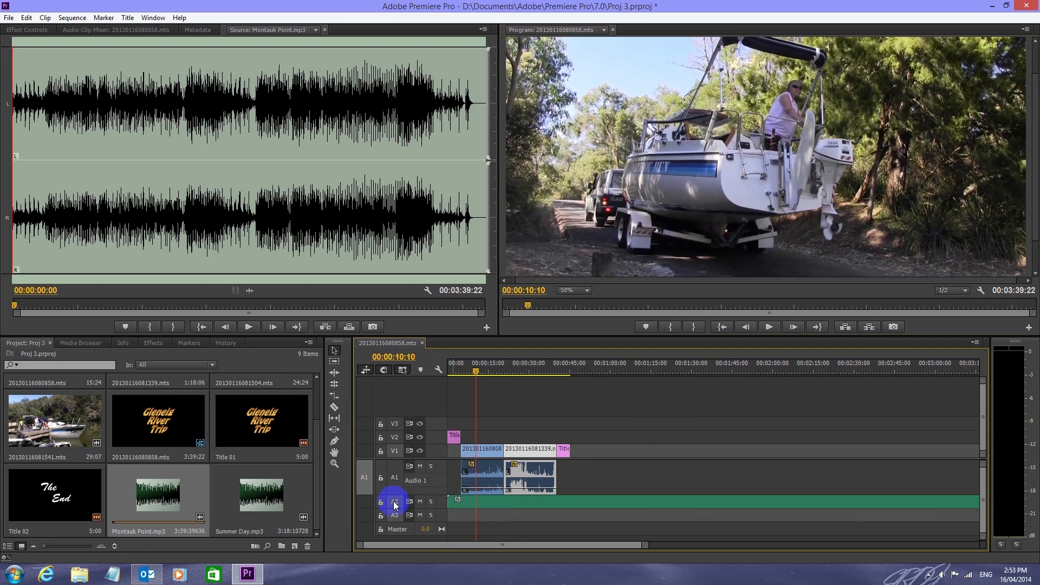
pyautogui.click(394, 505)
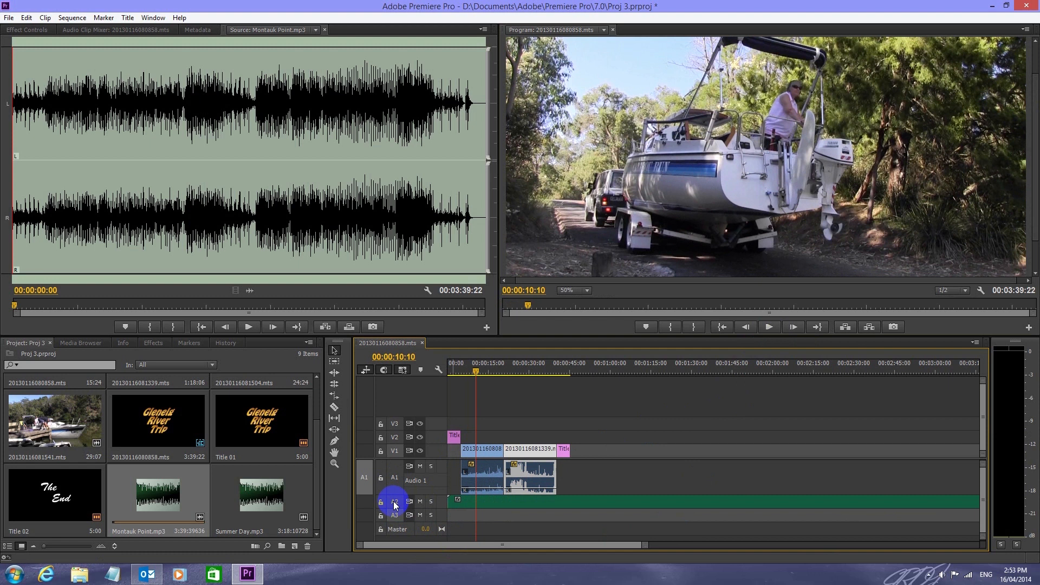
pyautogui.doubleClick(395, 505)
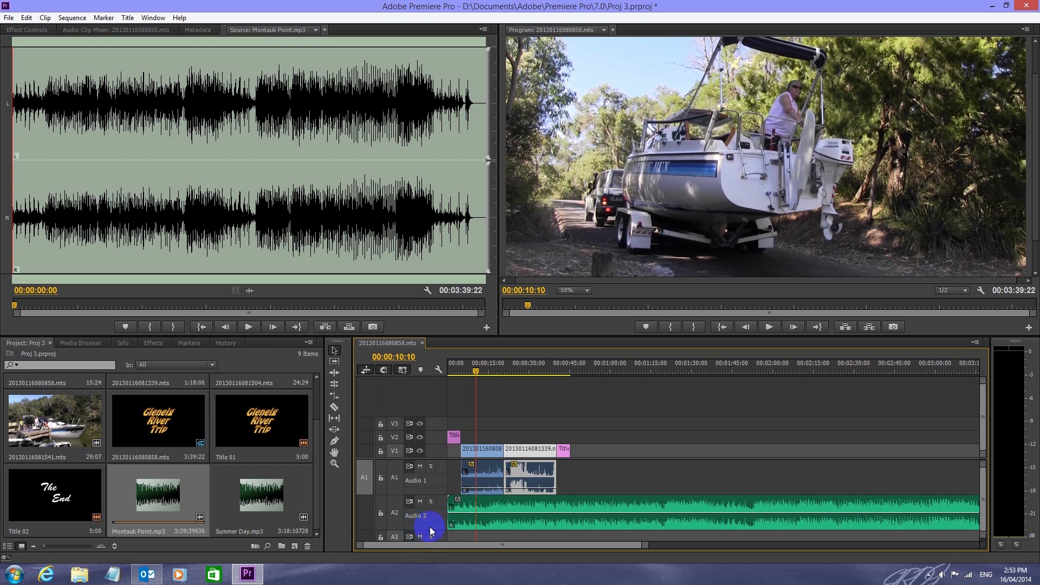
pyautogui.doubleClick(398, 521)
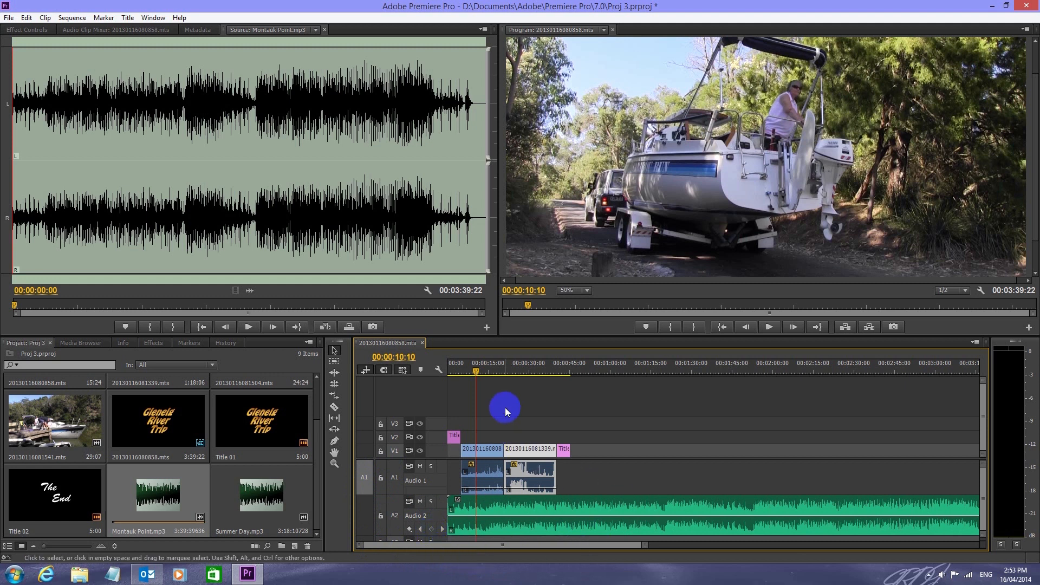
# Play the sequence from 00:00:38:00 into the closing title to hear the music at the end, and stop playback.
pyautogui.moveTo(475, 372); pyautogui.dragTo(550, 379)
pyautogui.click(767, 326)
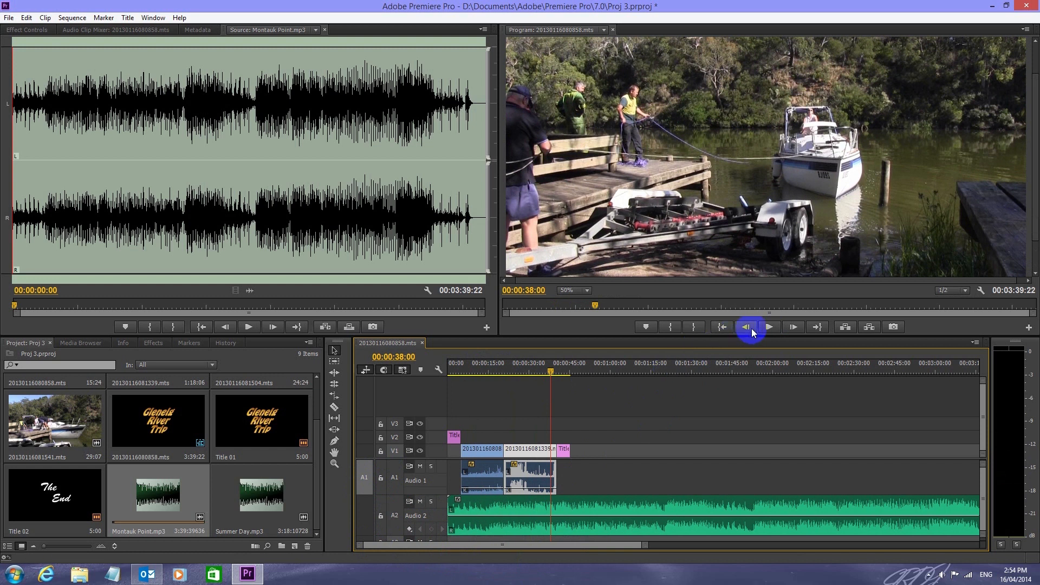
pyautogui.click(770, 327)
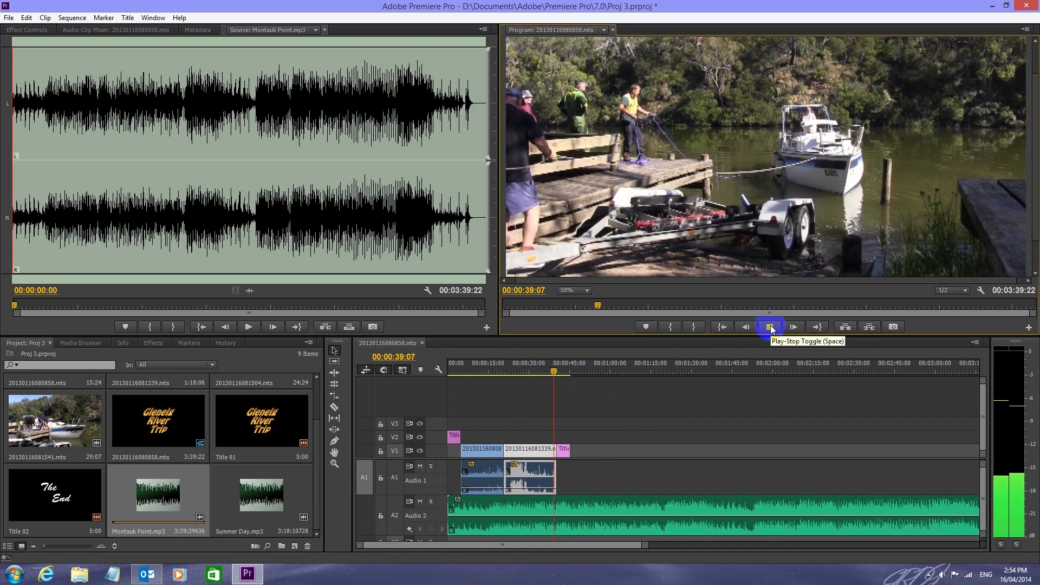
pyautogui.click(770, 327)
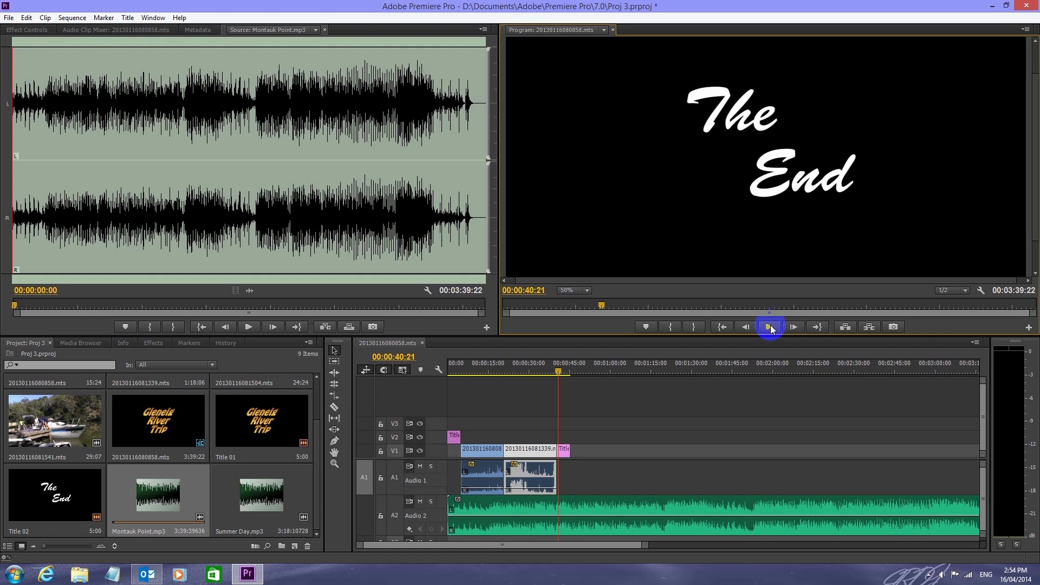
# Add volume keyframes to the Montauk Point.mp3 clip on track A2 at 00:00:39:01 and about 00:00:42:00.
pyautogui.moveTo(558, 372); pyautogui.dragTo(540, 374)
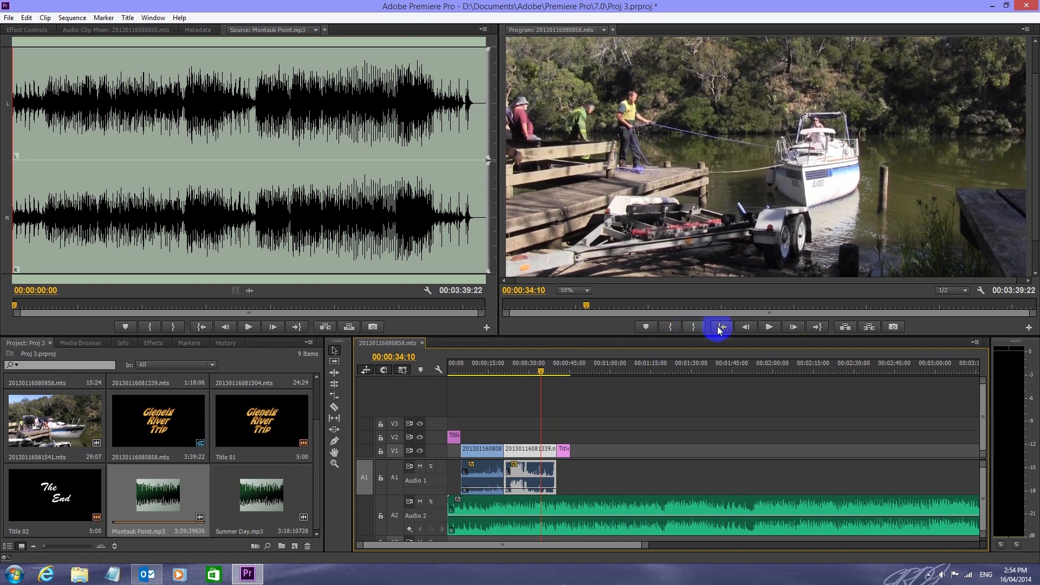
pyautogui.click(770, 328)
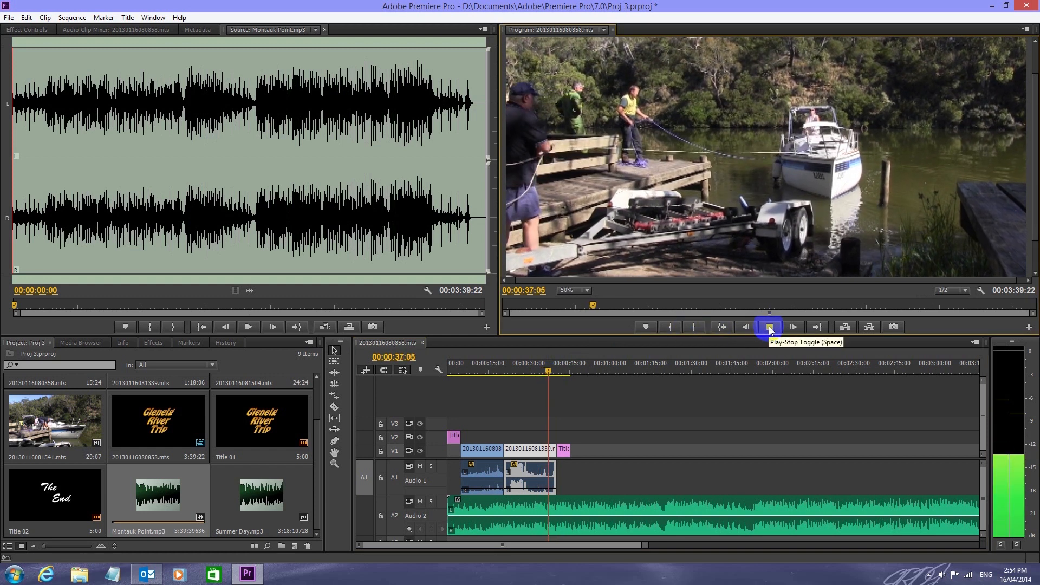
pyautogui.click(770, 327)
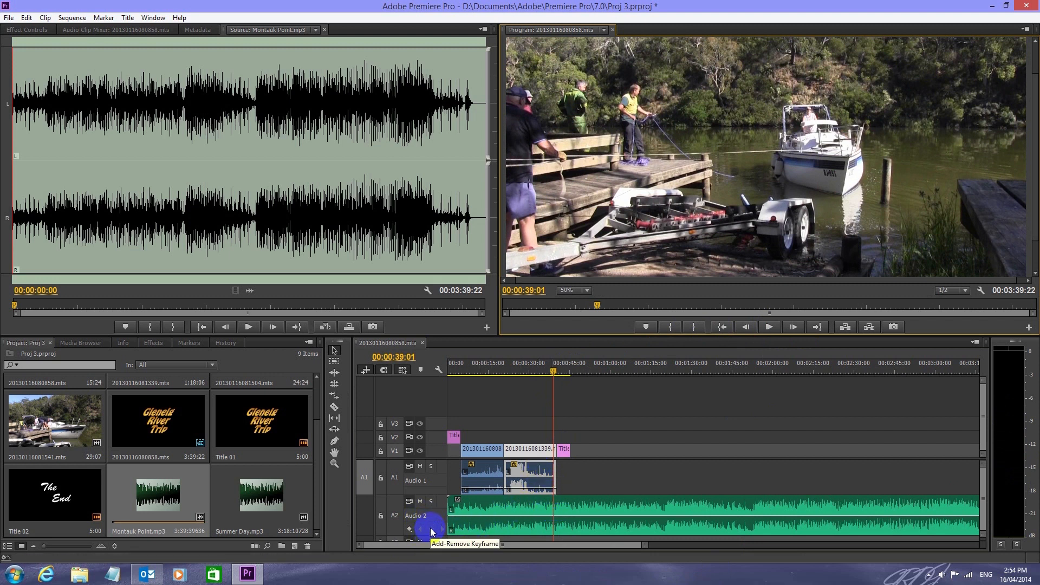
pyautogui.click(528, 508)
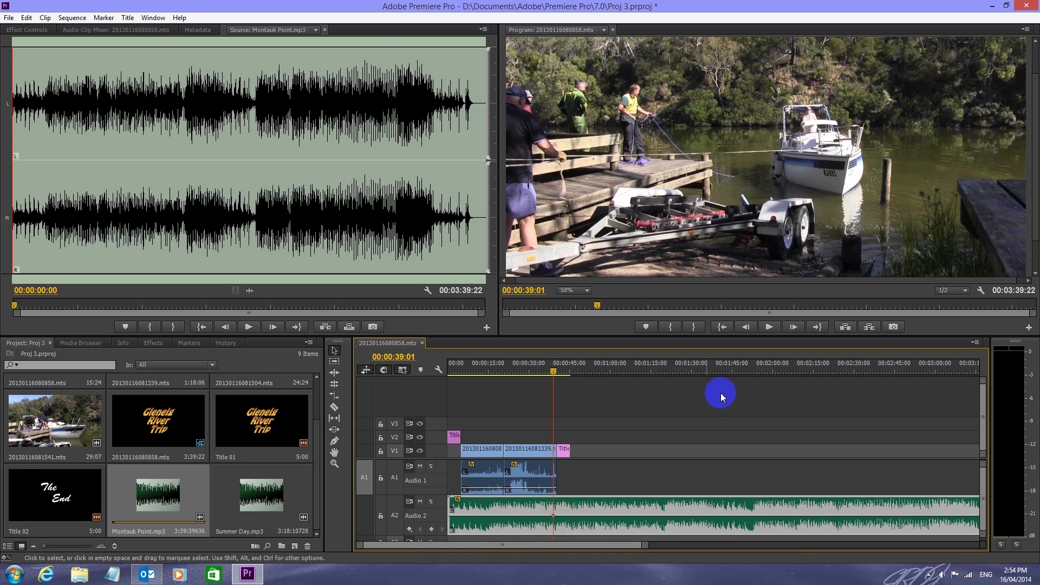
pyautogui.moveTo(553, 372); pyautogui.dragTo(562, 372)
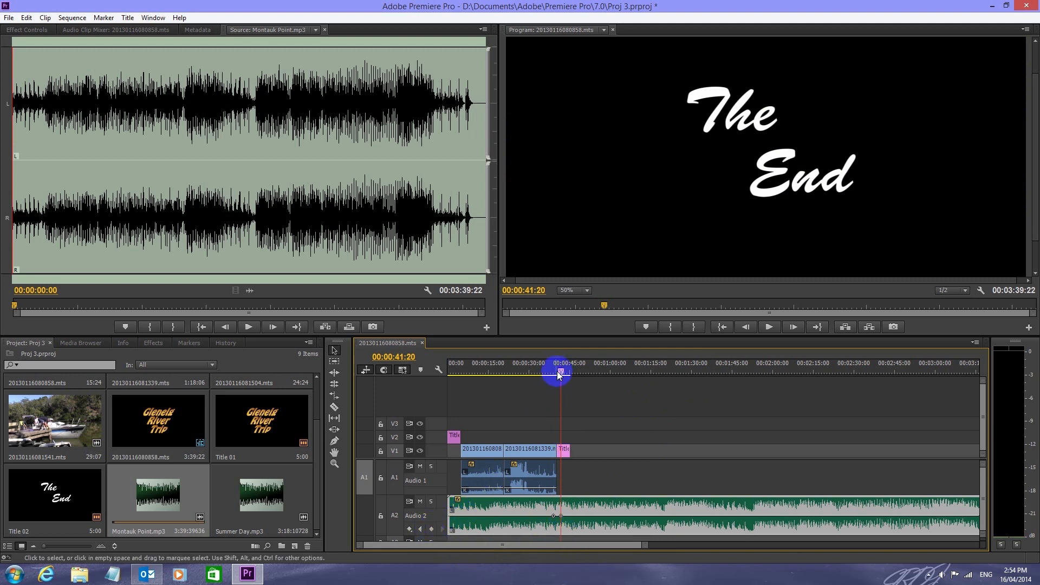
pyautogui.moveTo(560, 372); pyautogui.dragTo(529, 372)
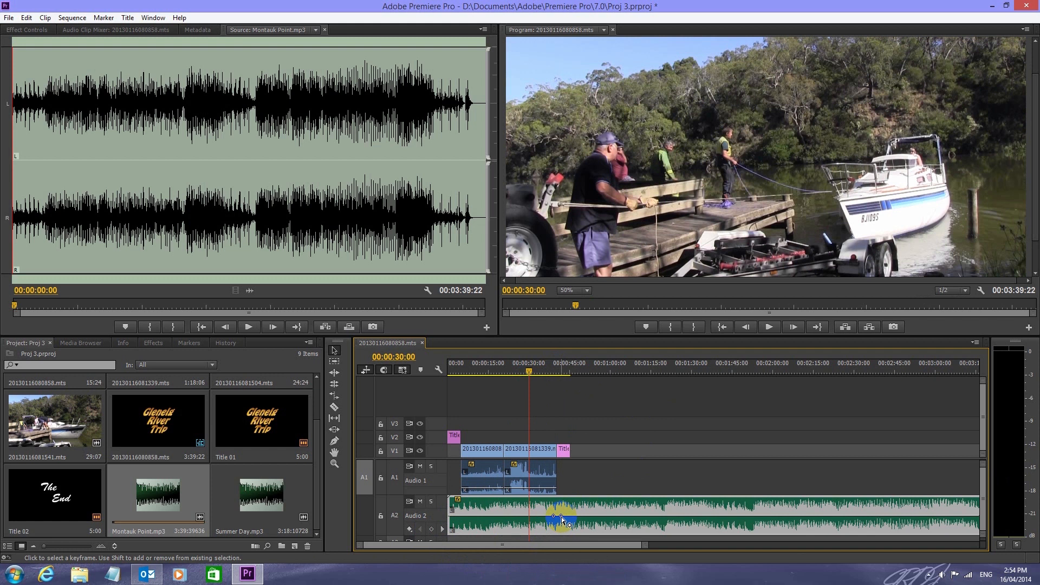
# Pull the second volume keyframe down to the bottom of the music clip to fade it out, and play from 00:00:30:00.
pyautogui.moveTo(562, 519)
pyautogui.moveTo(562, 520); pyautogui.dragTo(561, 525)
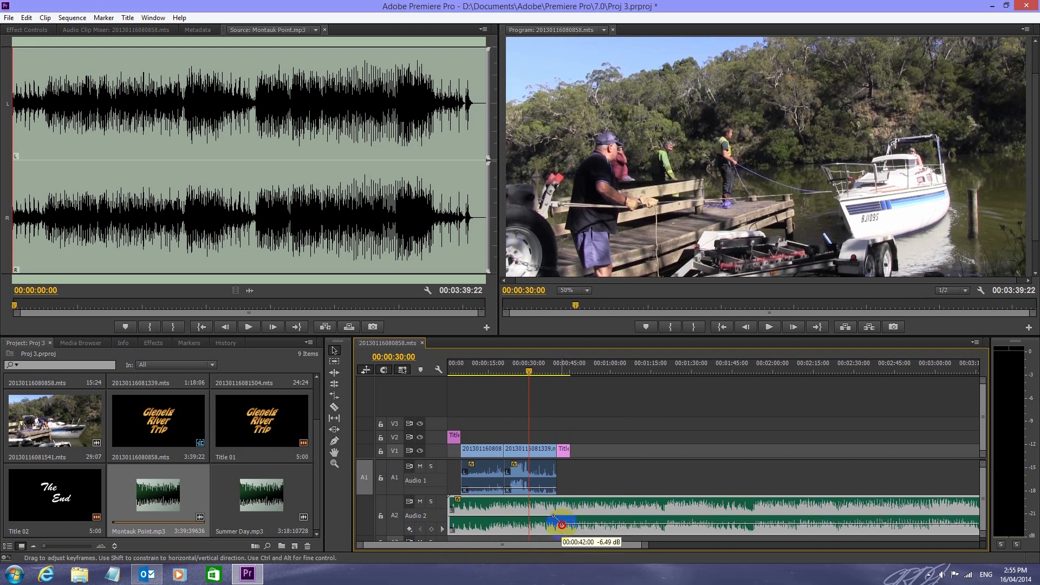
pyautogui.moveTo(561, 525); pyautogui.dragTo(561, 532)
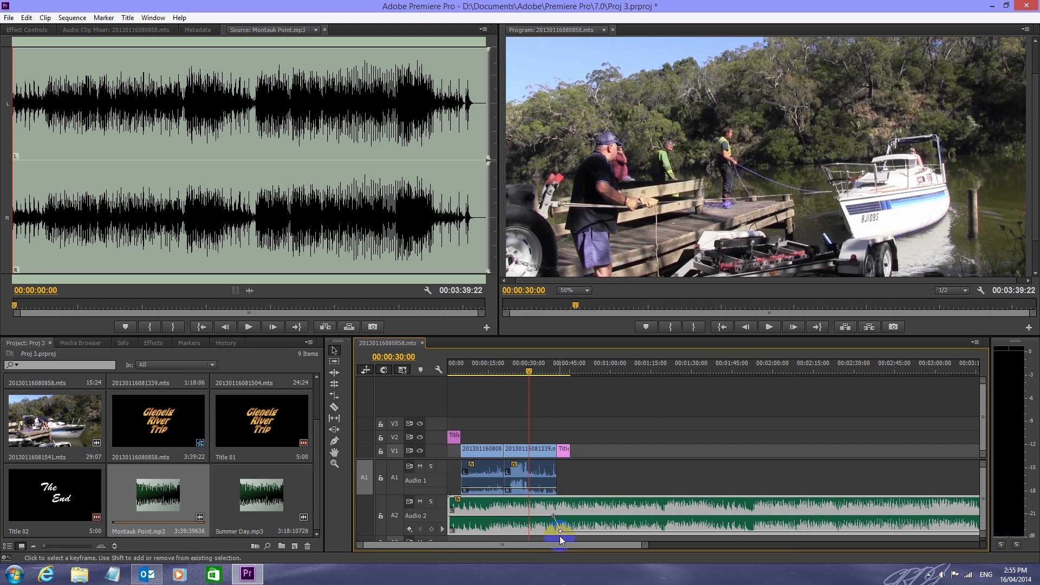
pyautogui.click(769, 327)
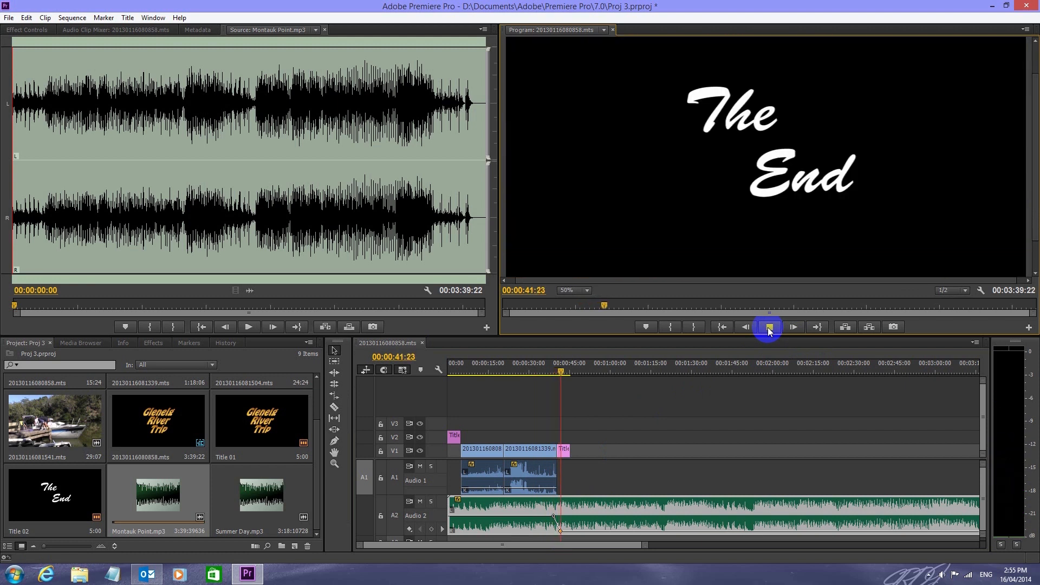
pyautogui.click(564, 379)
# Shift the fade's lowered keyframe close to the end of the closing title and play the fade from 00:00:35:10.
pyautogui.moveTo(561, 374); pyautogui.dragTo(542, 413)
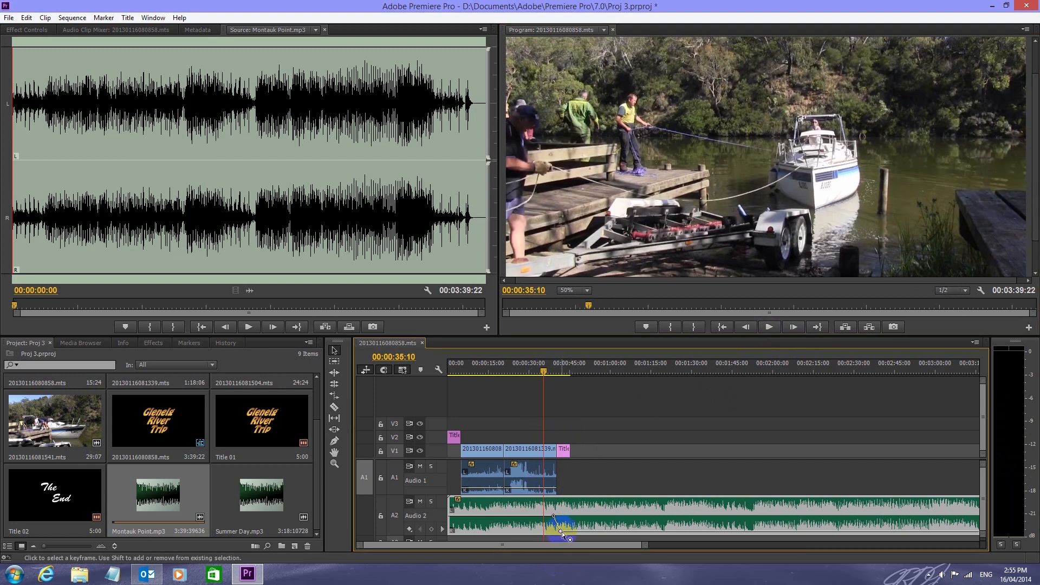
pyautogui.moveTo(562, 533); pyautogui.dragTo(565, 532)
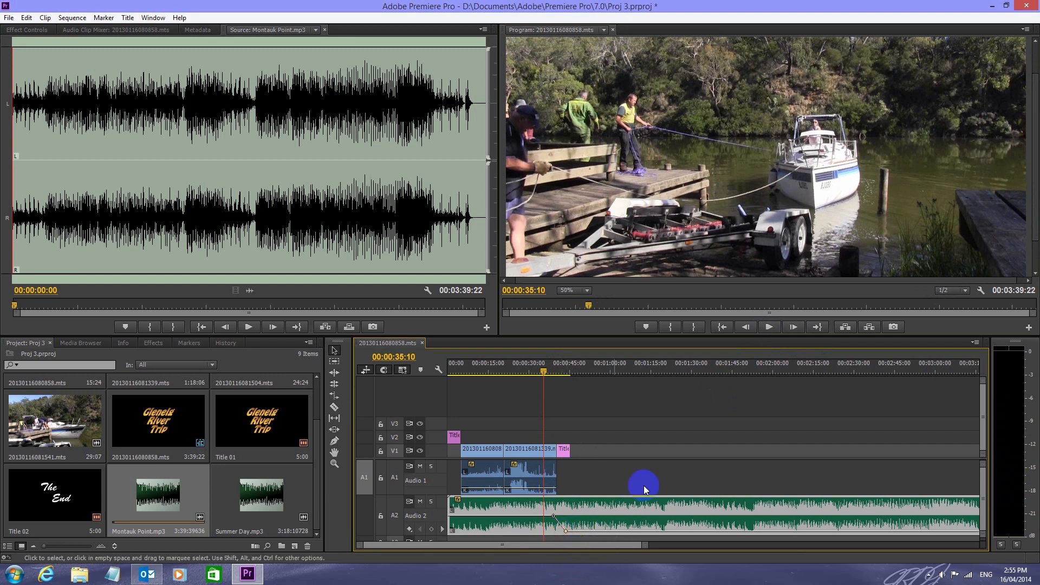
pyautogui.click(769, 327)
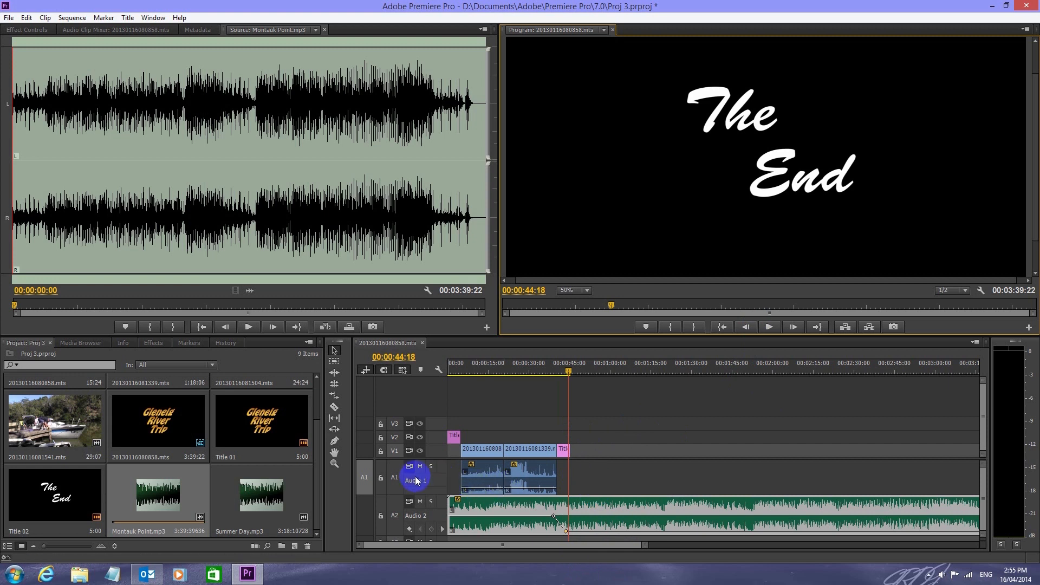
# Split the Montauk Point.mp3 clip on track A2 with the Razor tool at 00:00:44:18, near the closing title's end.
pyautogui.click(335, 408)
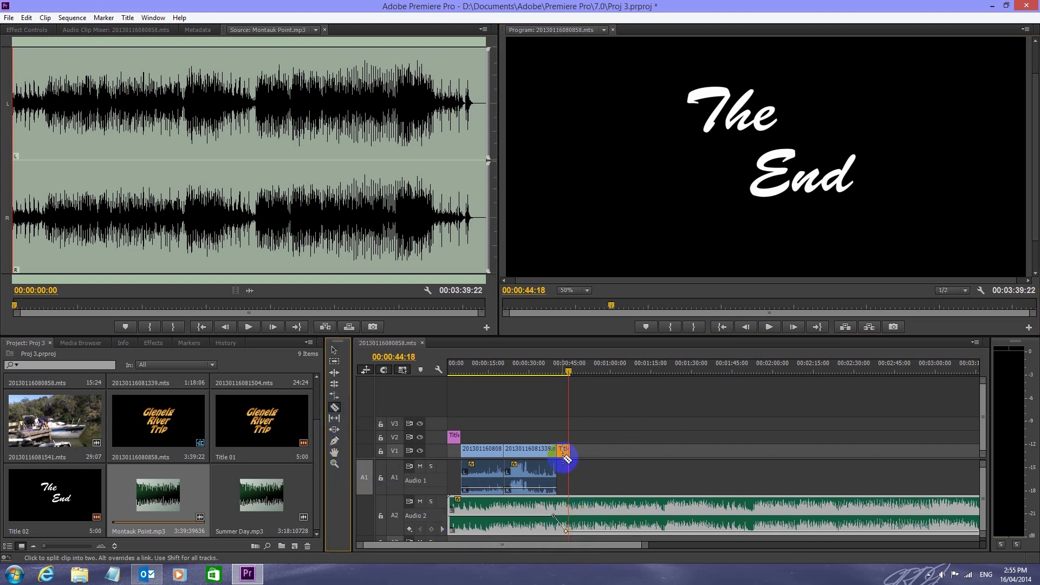
pyautogui.click(586, 504)
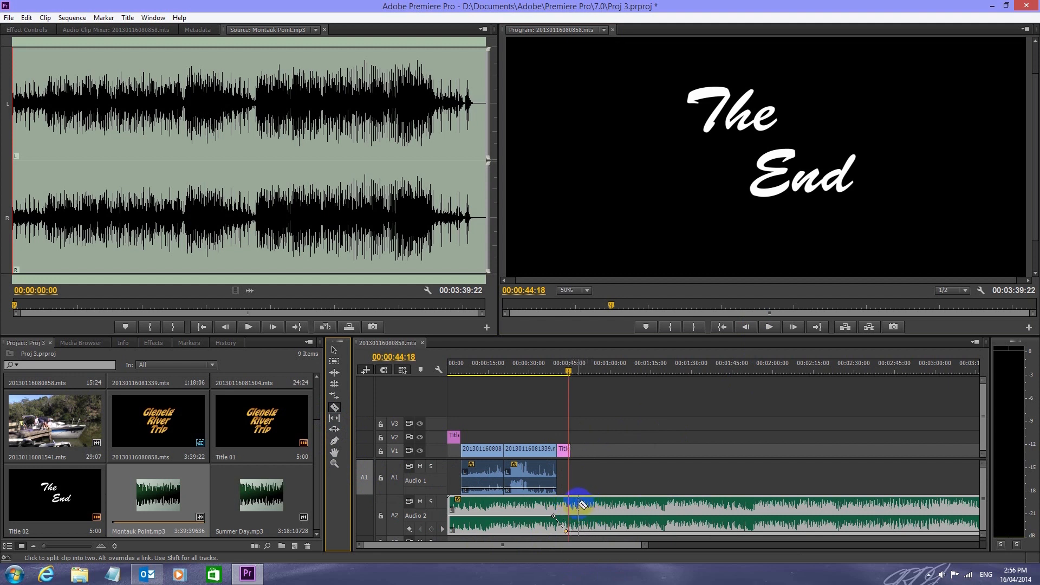
pyautogui.click(577, 505)
pyautogui.click(572, 507)
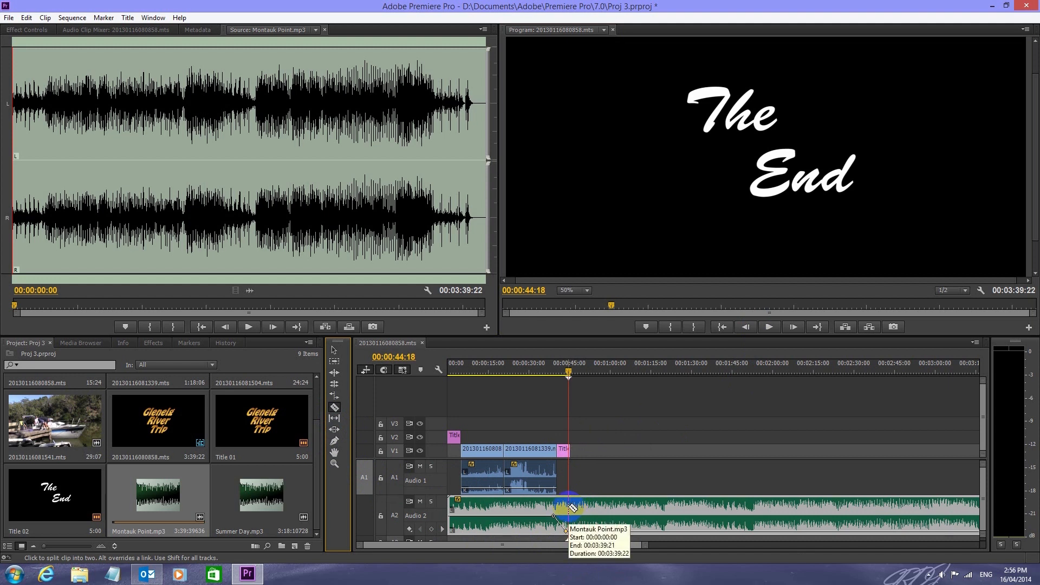
pyautogui.click(569, 508)
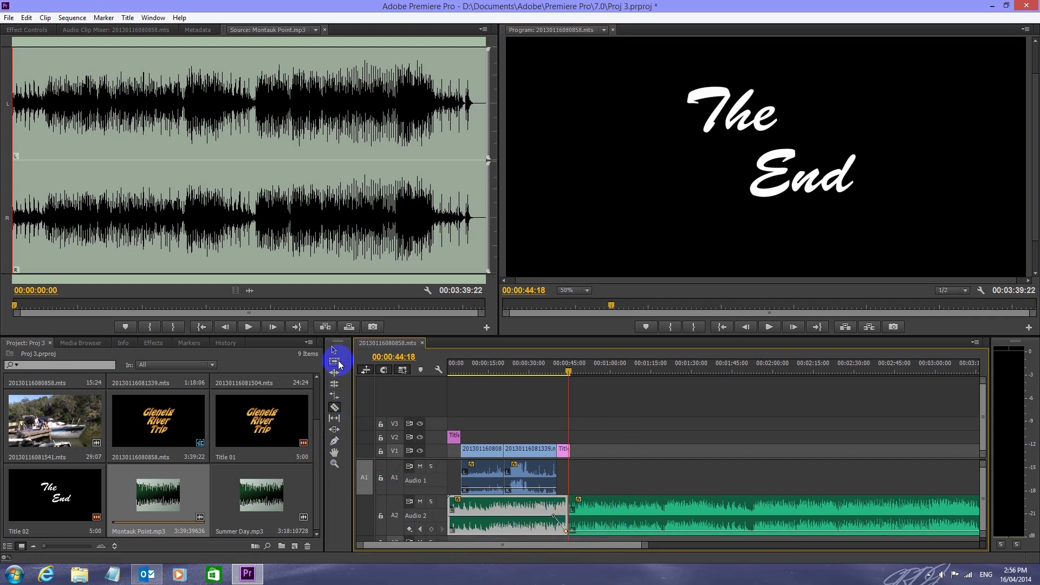
# Delete the leftover music segment after the cut on track A2 with the Selection tool active.
pyautogui.click(335, 351)
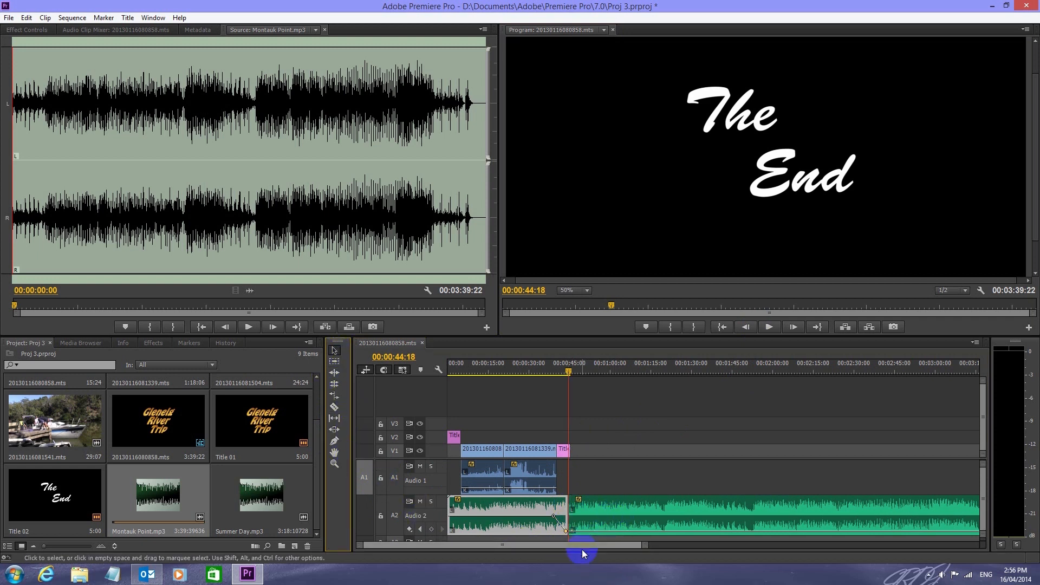
pyautogui.click(645, 510)
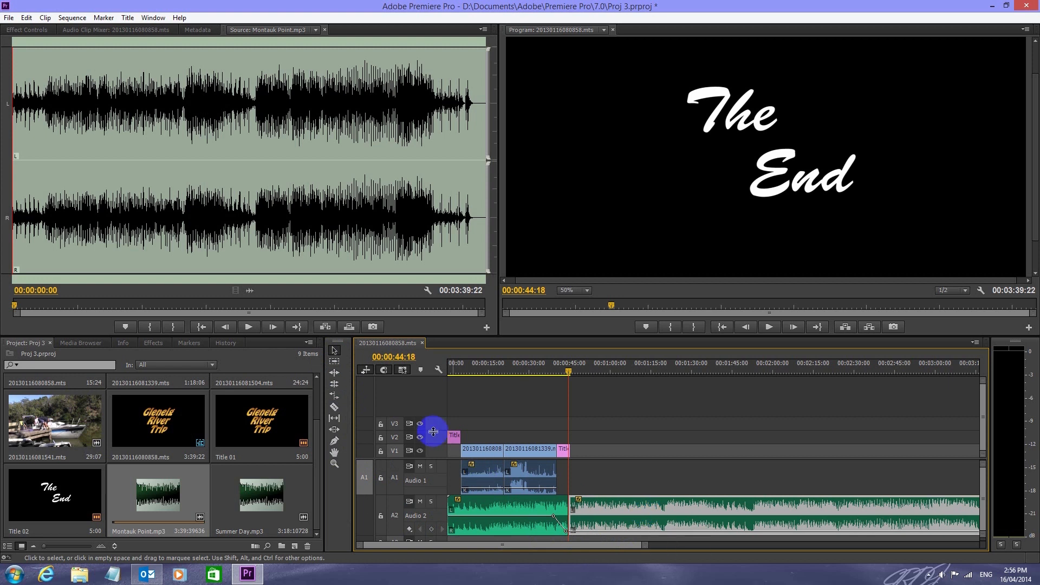
pyautogui.click(334, 352)
pyautogui.click(580, 509)
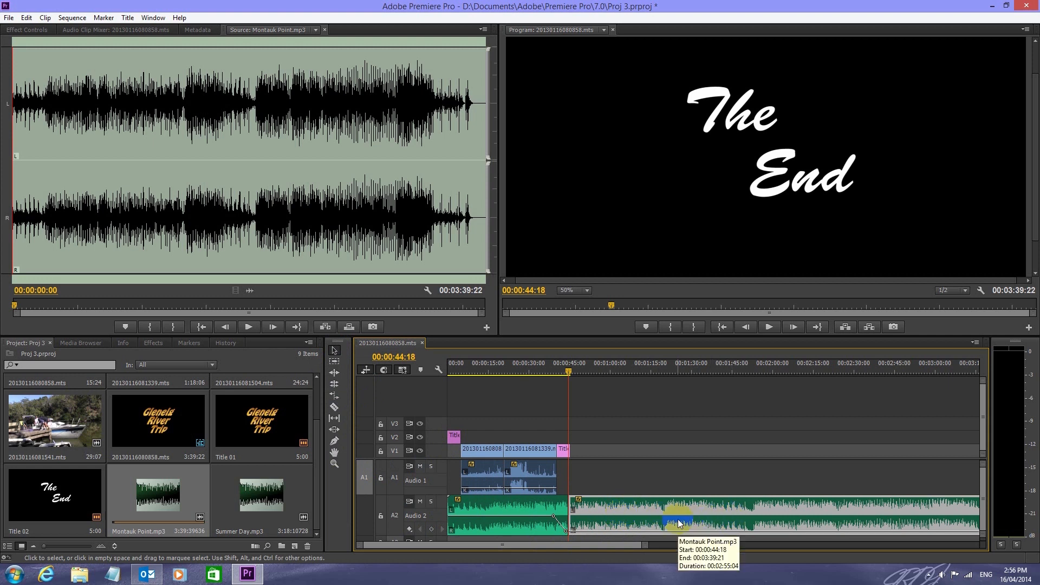
pyautogui.press('Delete')
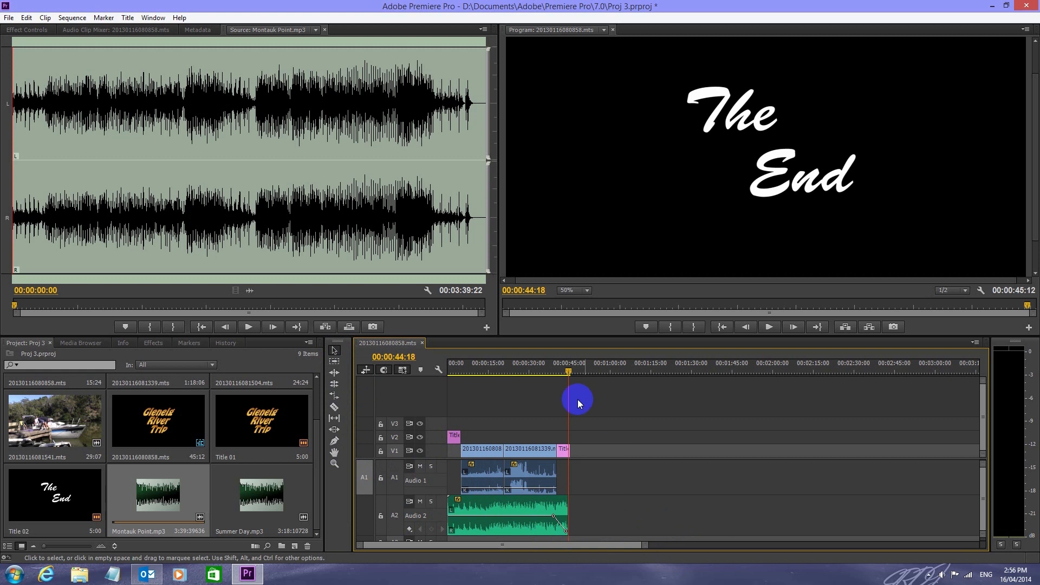
# Play the sequence from 00:00:25:10 to check the music fade and ending, and return the playhead to 00:00:00:00.
pyautogui.moveTo(568, 373); pyautogui.dragTo(516, 372)
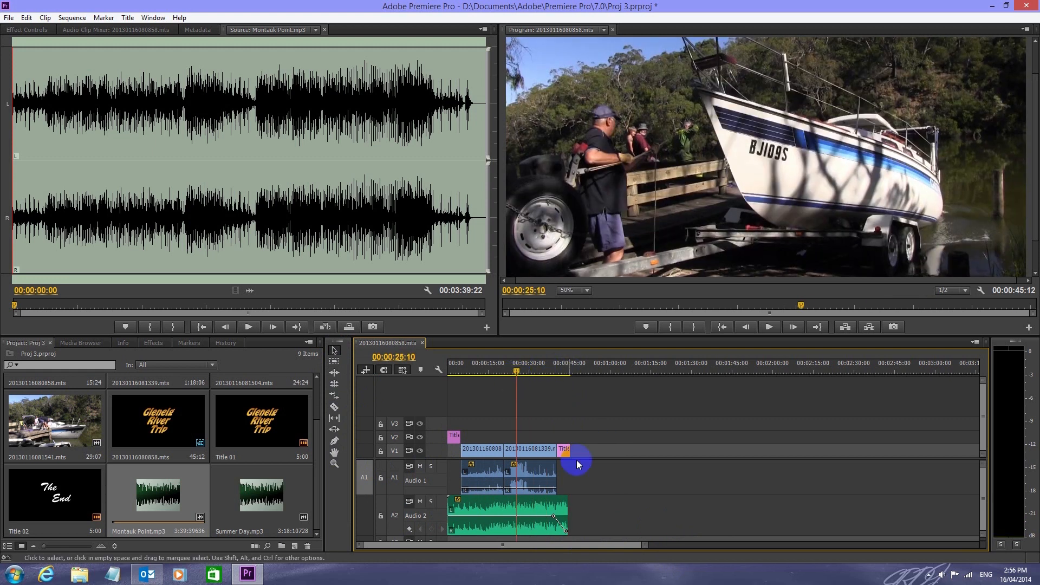
pyautogui.click(769, 327)
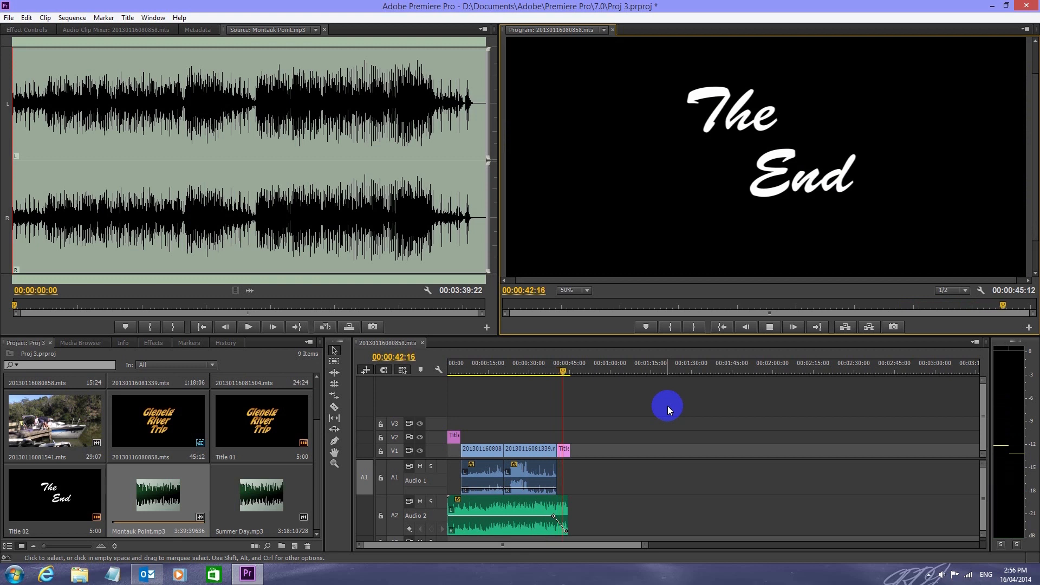
pyautogui.click(769, 326)
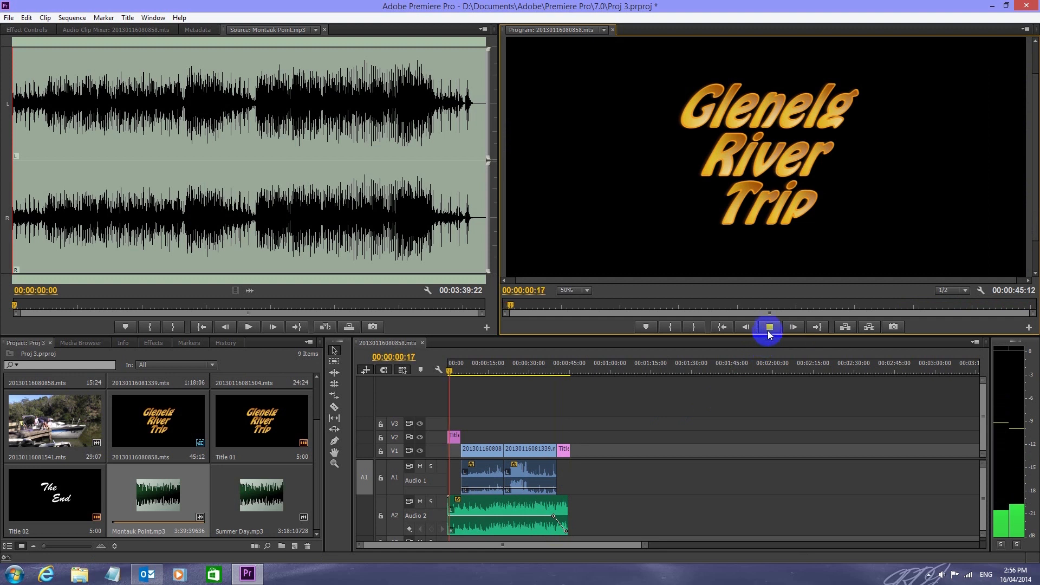
pyautogui.click(768, 327)
pyautogui.moveTo(449, 374); pyautogui.dragTo(441, 366)
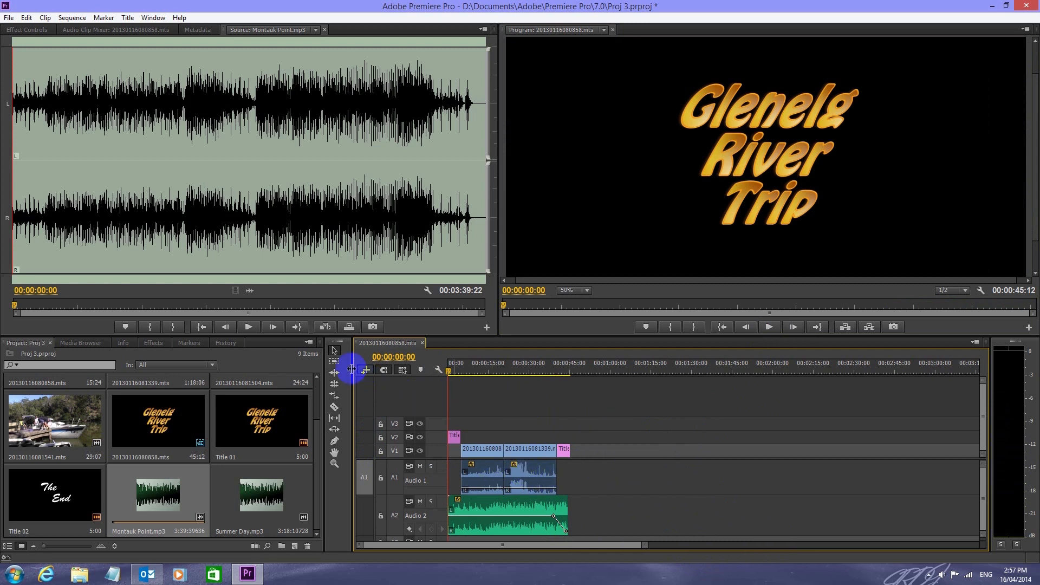
# Select all title, video and audio clips in the sequence with the Selection tool.
pyautogui.click(334, 352)
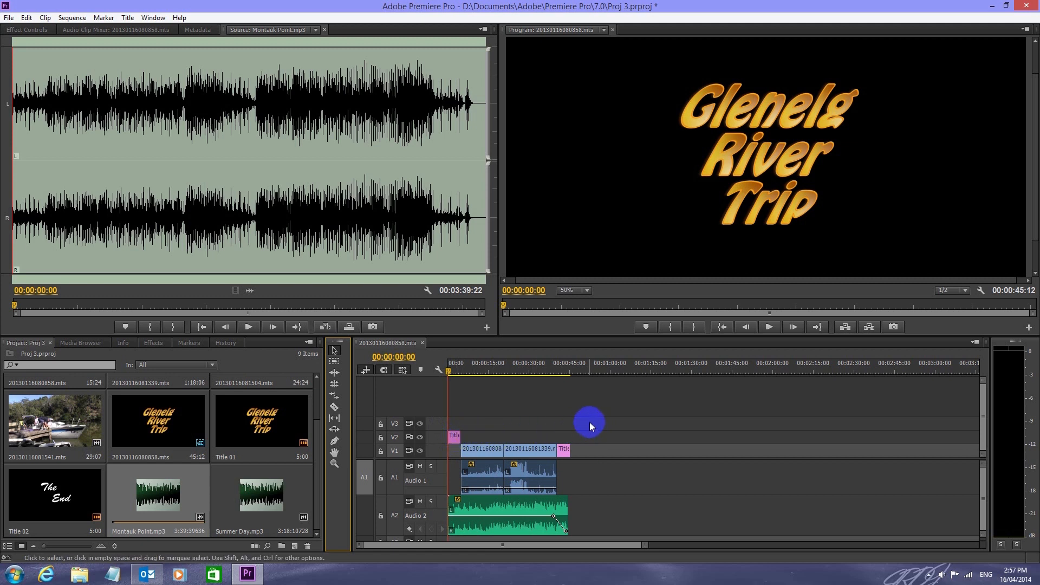
pyautogui.moveTo(589, 421); pyautogui.dragTo(452, 508)
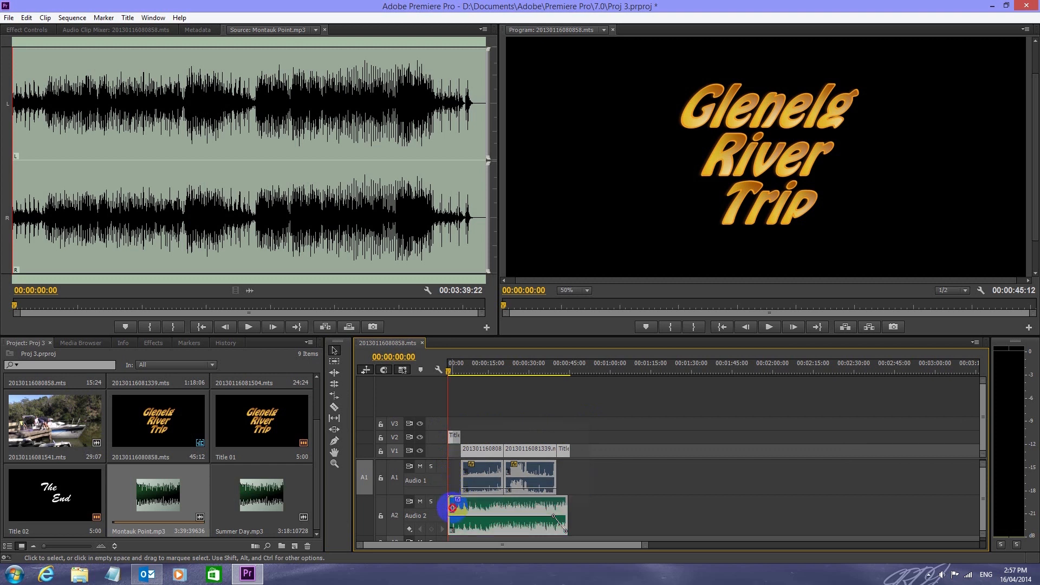
pyautogui.click(515, 513)
pyautogui.click(605, 403)
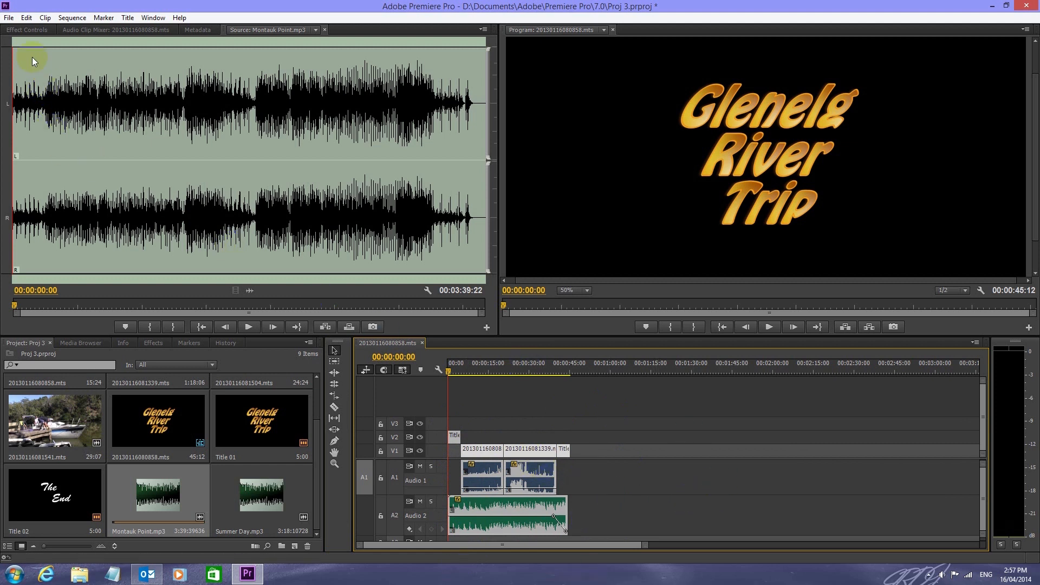
# Open the media export settings, keep the H.264 format, and choose the HD 1080p 25 preset.
pyautogui.click(8, 18)
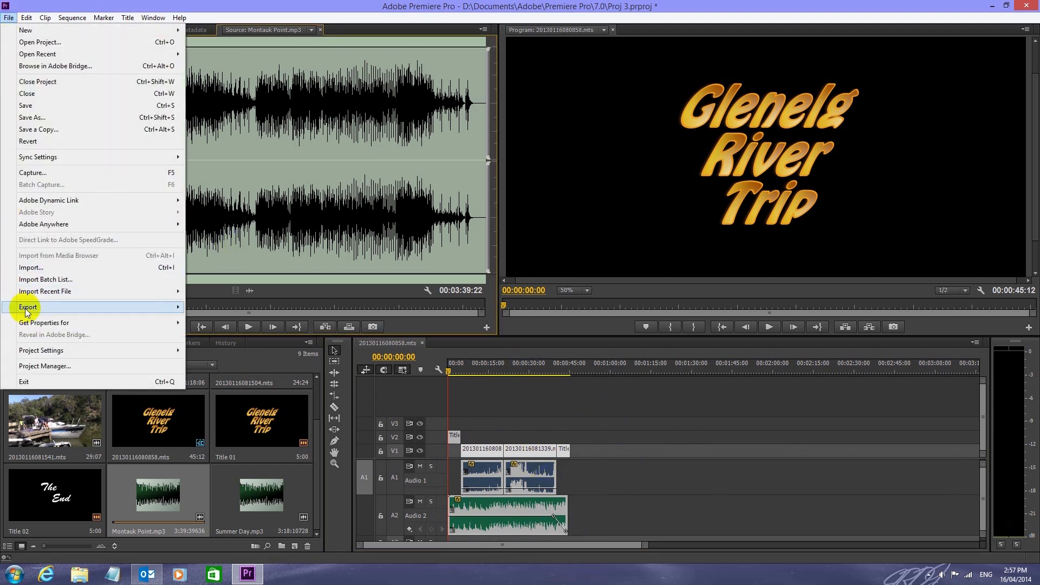
pyautogui.moveTo(26, 311)
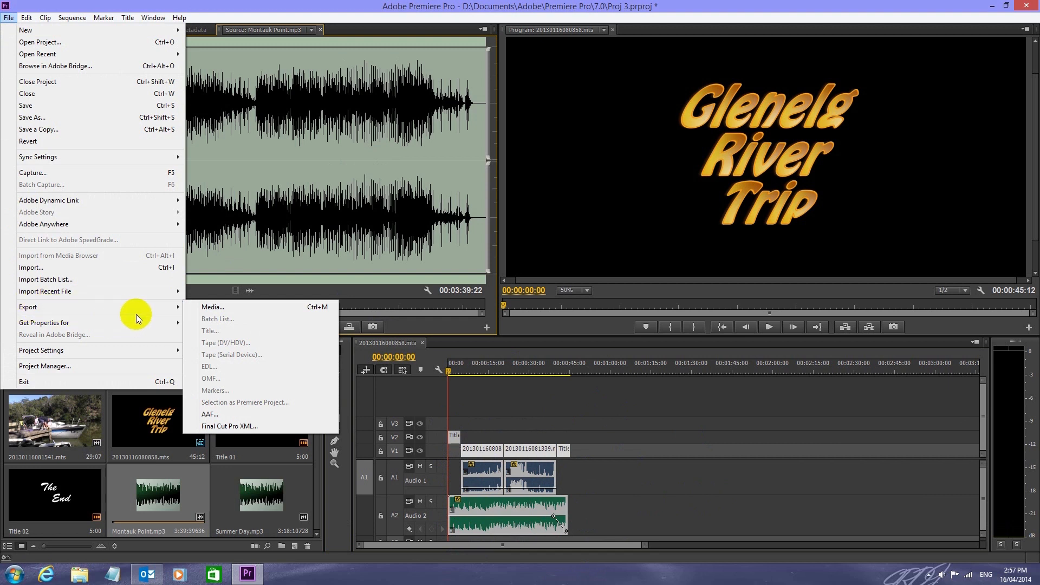
pyautogui.click(207, 307)
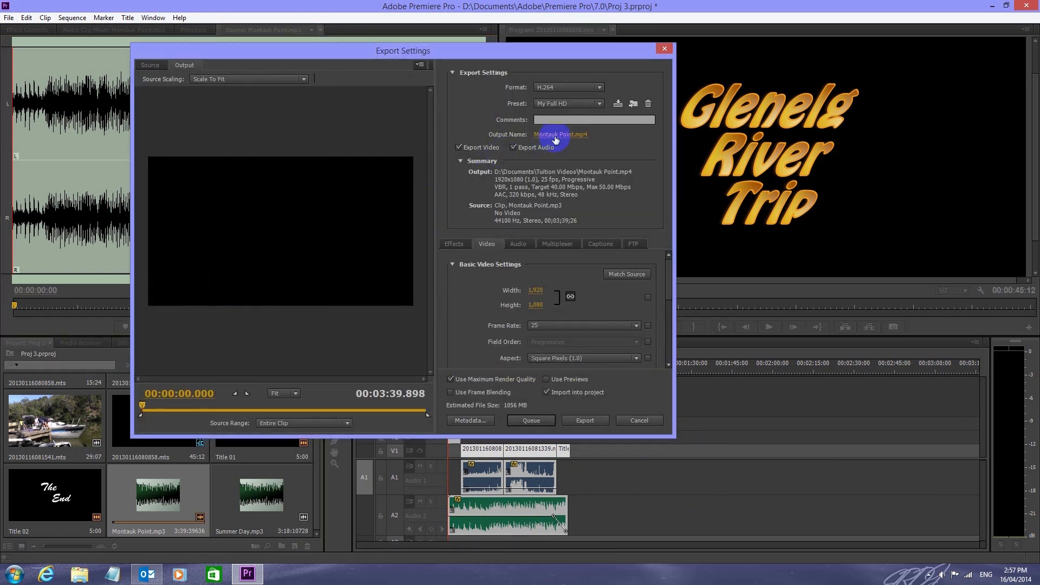
pyautogui.click(599, 88)
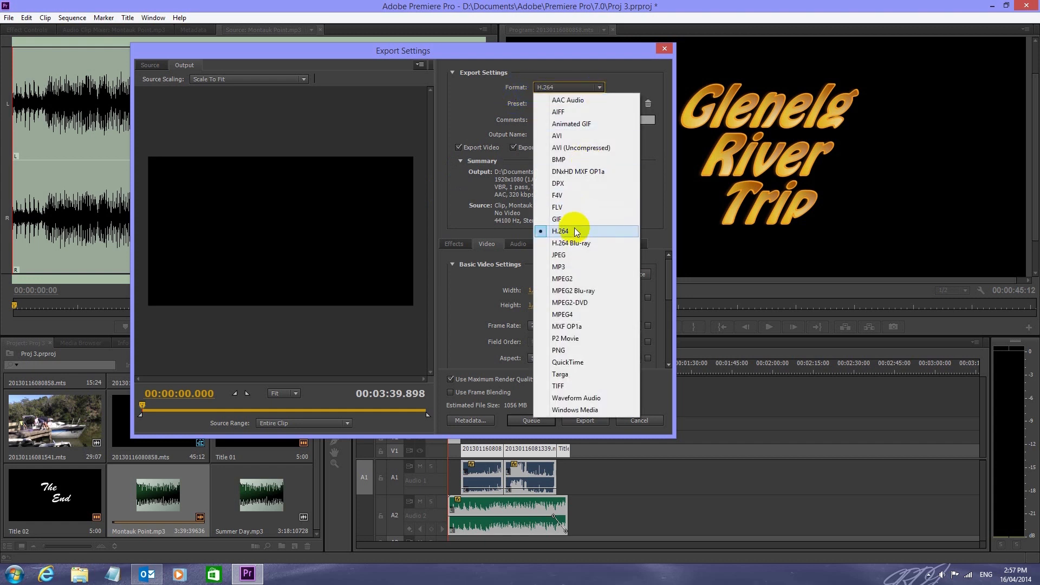
pyautogui.click(599, 88)
pyautogui.click(599, 104)
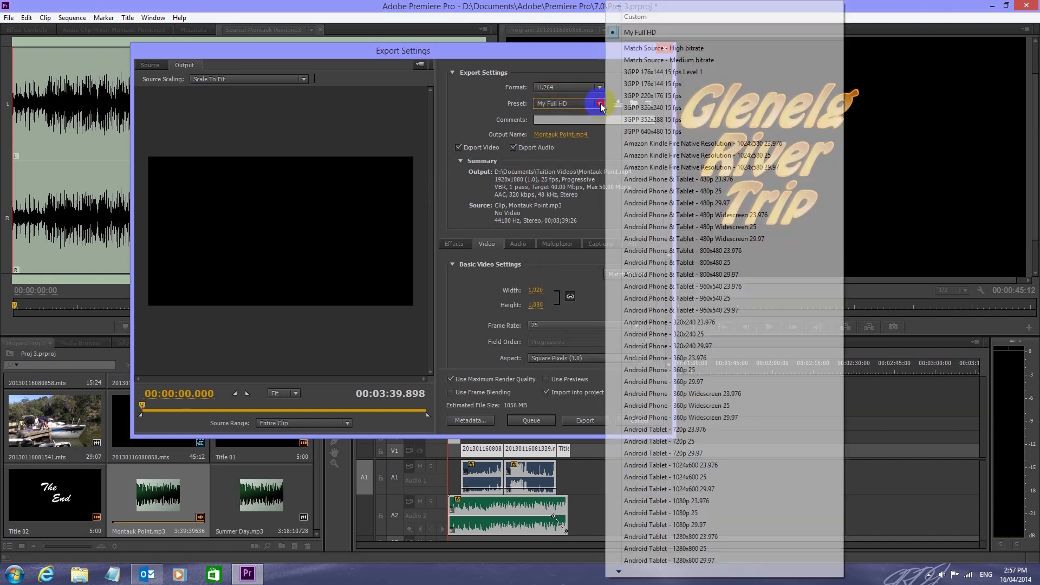
pyautogui.click(619, 572)
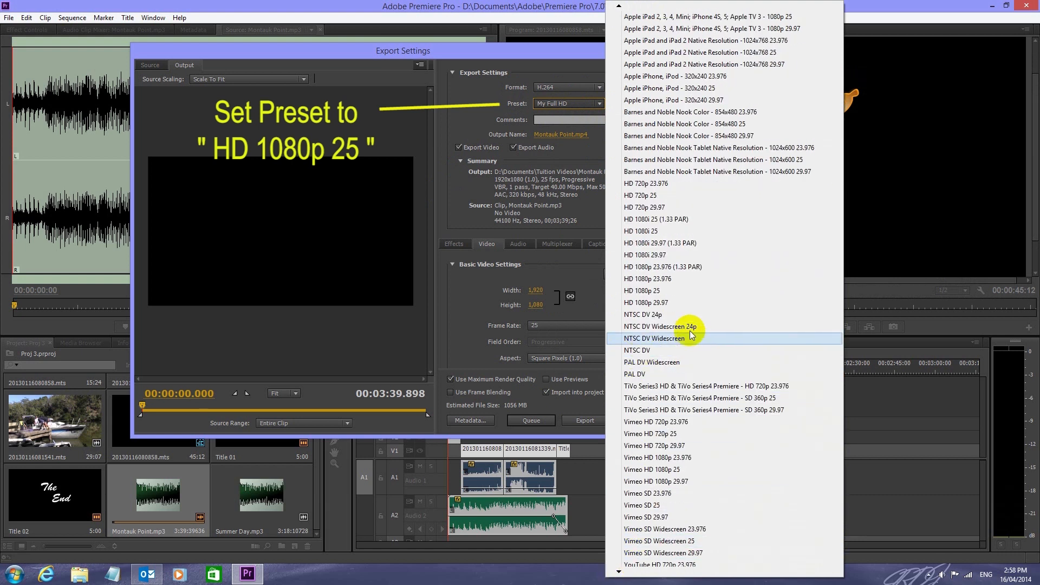
pyautogui.click(634, 292)
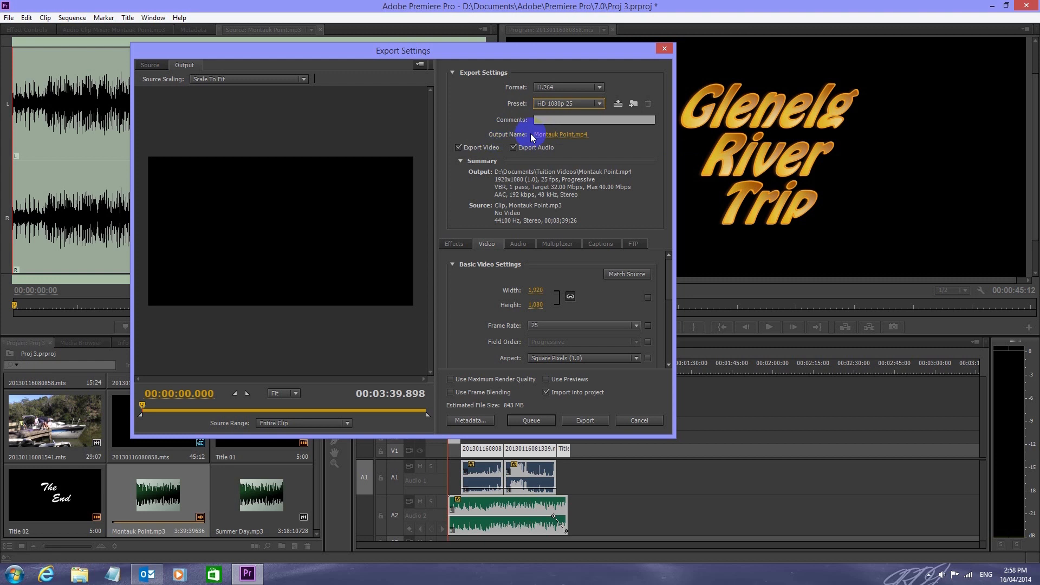
# Set the export's output file to Glenelg River Trip 9.mp4 in the Videos library.
pyautogui.click(554, 134)
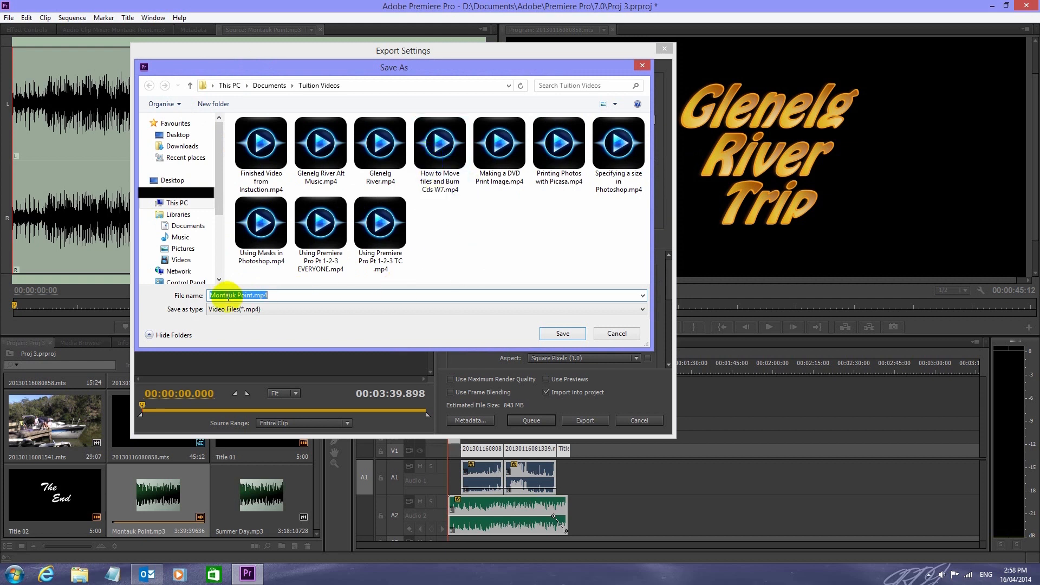
pyautogui.click(188, 262)
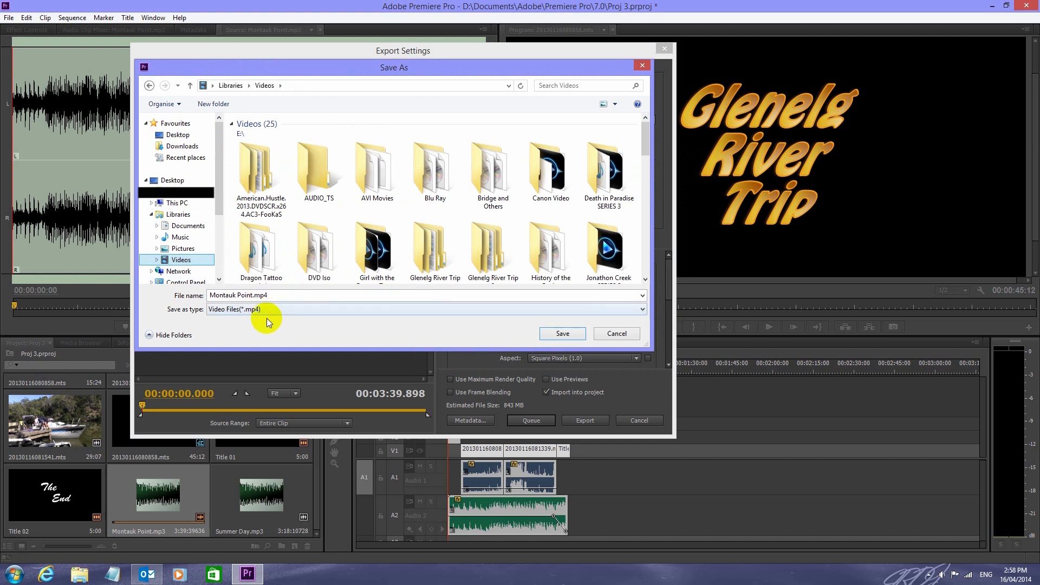
pyautogui.click(253, 294)
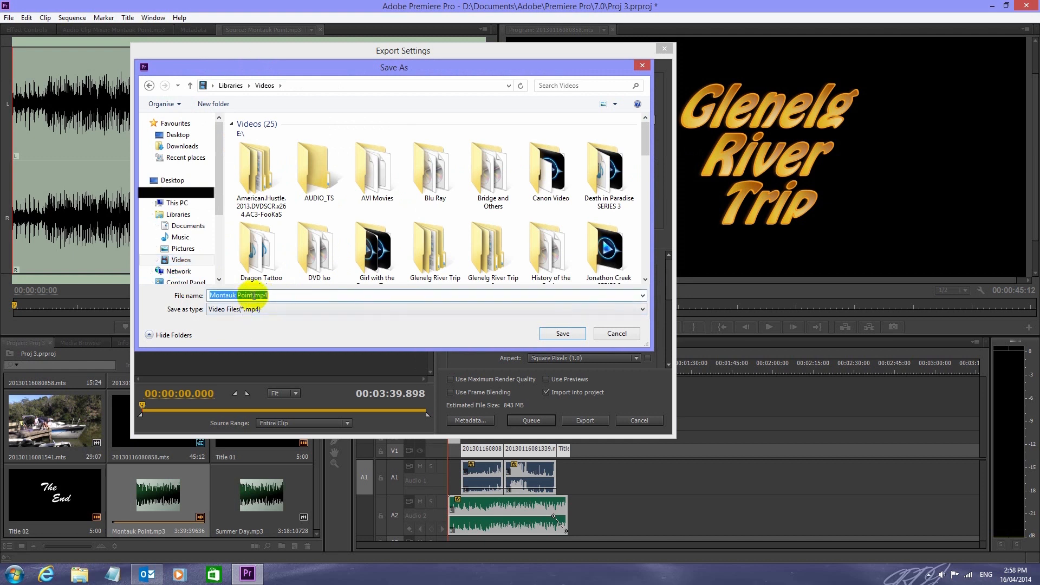
pyautogui.moveTo(251, 295); pyautogui.dragTo(144, 295)
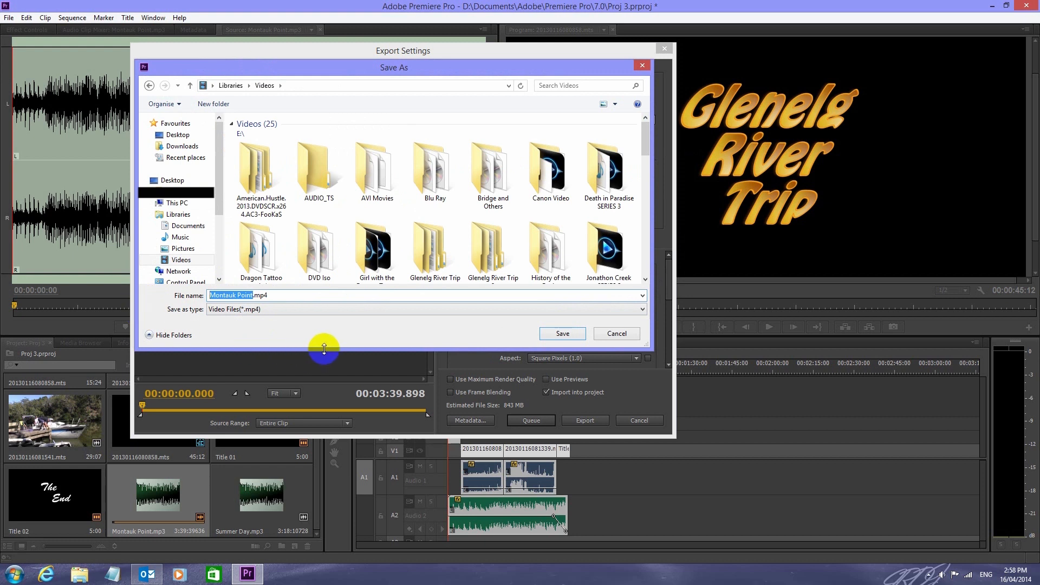
pyautogui.write('Glenelg River Trip 9')
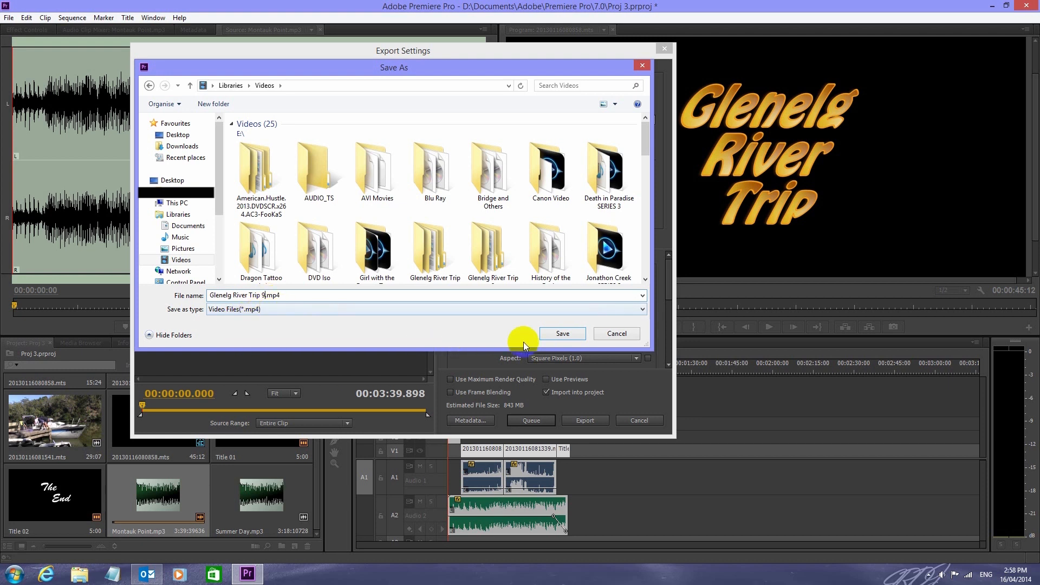
pyautogui.click(563, 333)
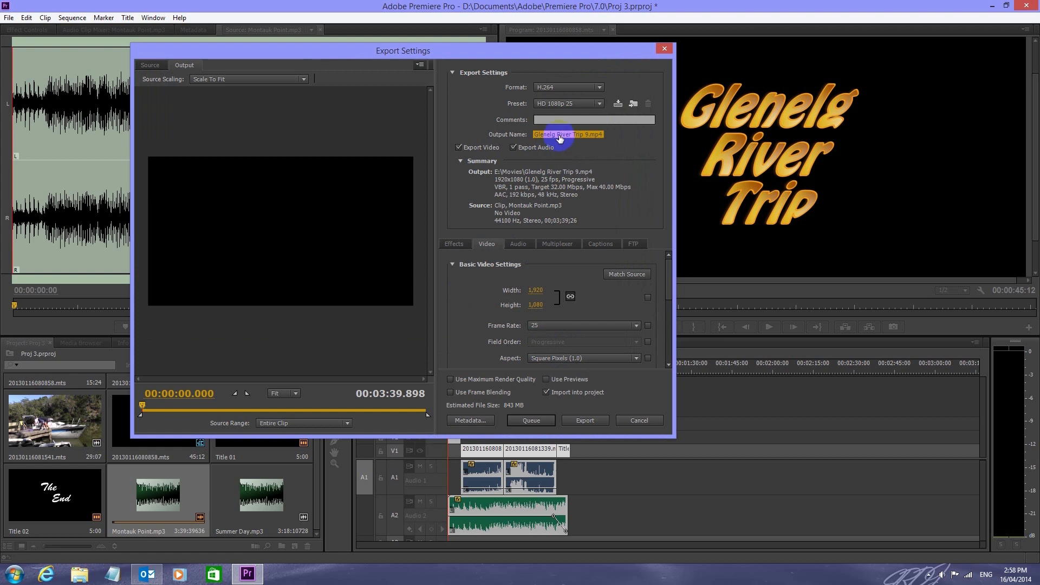
# Set the export's target bitrate to 40 Mbps and its maximum bitrate to 50 Mbps.
pyautogui.click(491, 244)
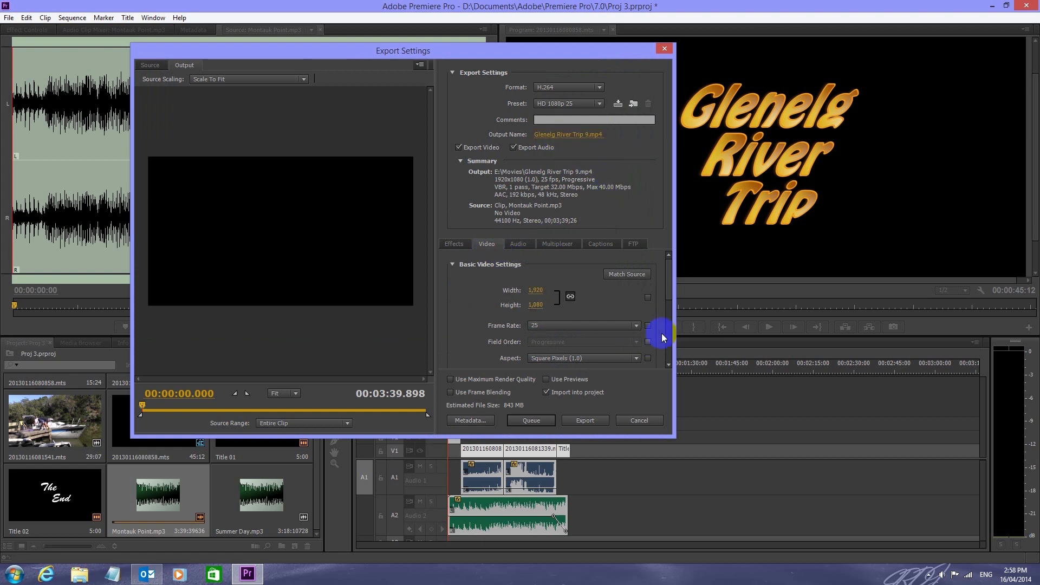
pyautogui.scroll(-3, 673, 297)
pyautogui.moveTo(672, 313); pyautogui.dragTo(678, 355)
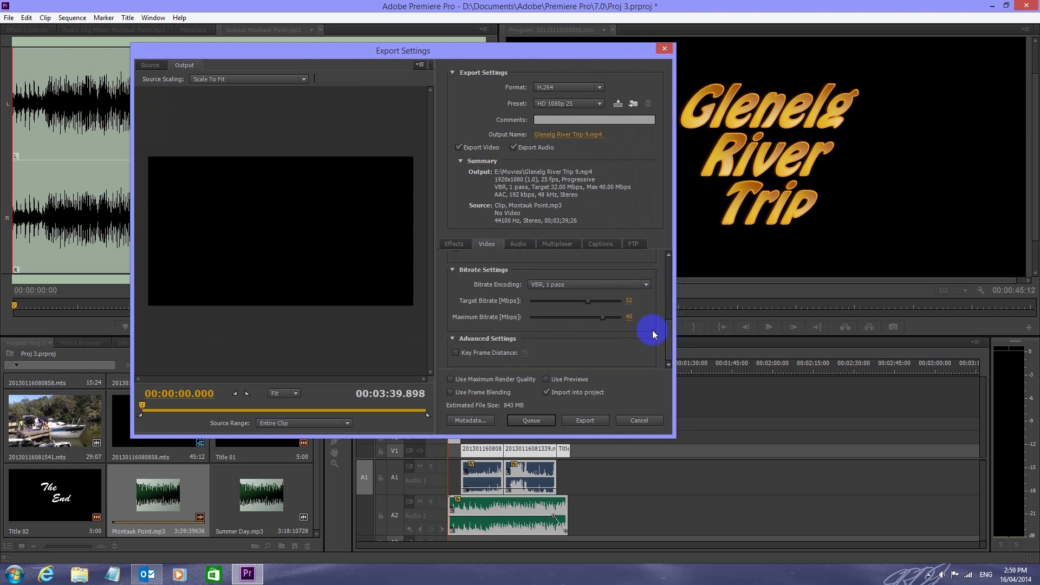
pyautogui.click(629, 301)
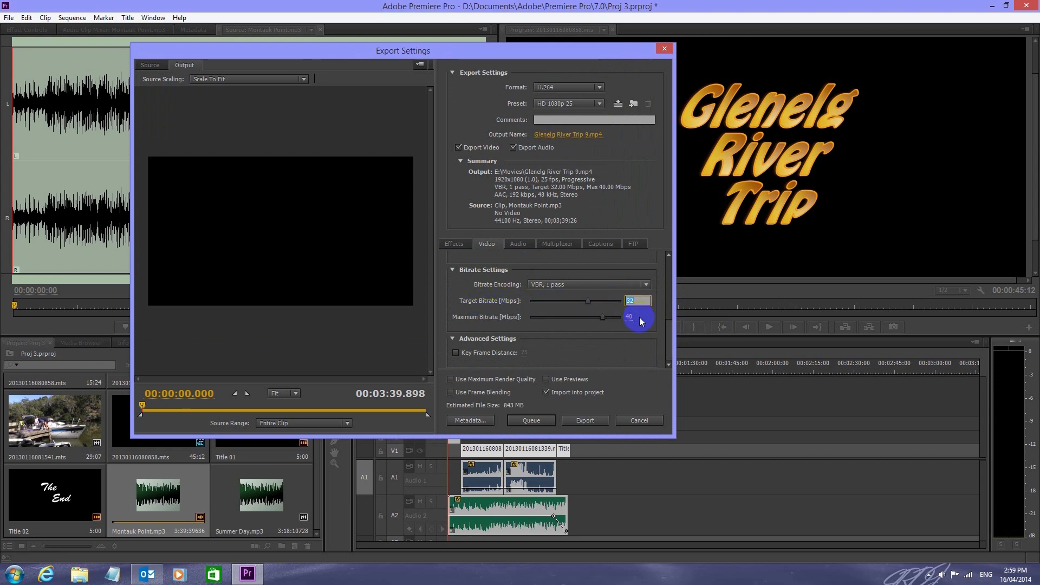
pyautogui.write('40')
pyautogui.click(475, 324)
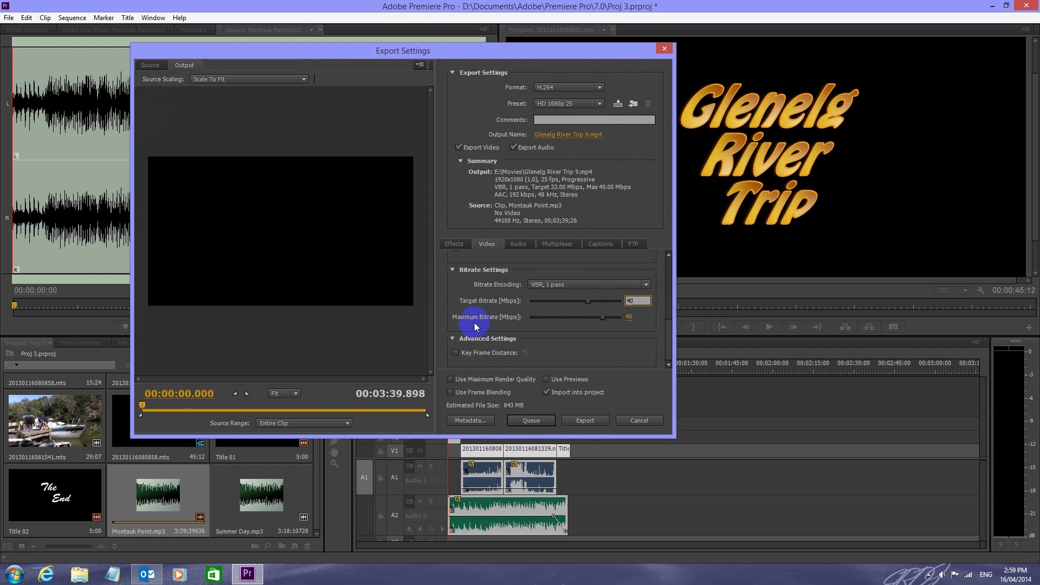
pyautogui.click(627, 318)
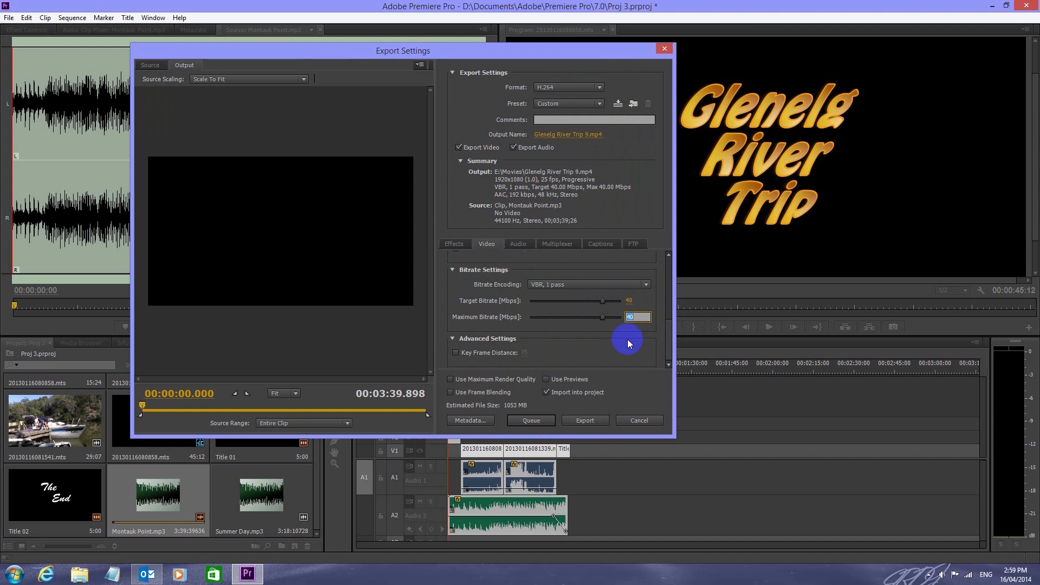
pyautogui.write('50')
pyautogui.click(629, 331)
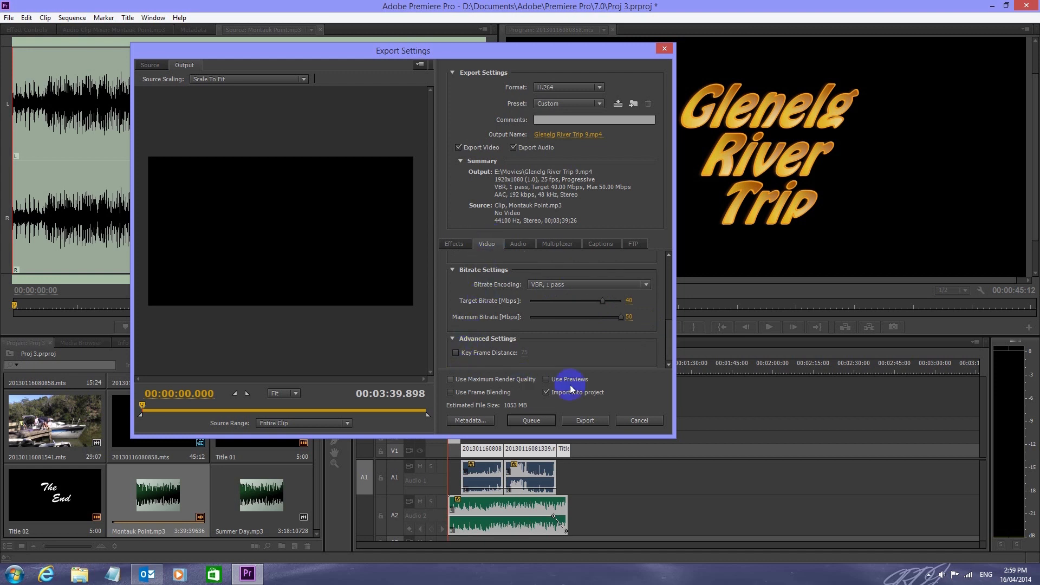
# Enable Use Maximum Render Quality and start the export.
pyautogui.click(450, 379)
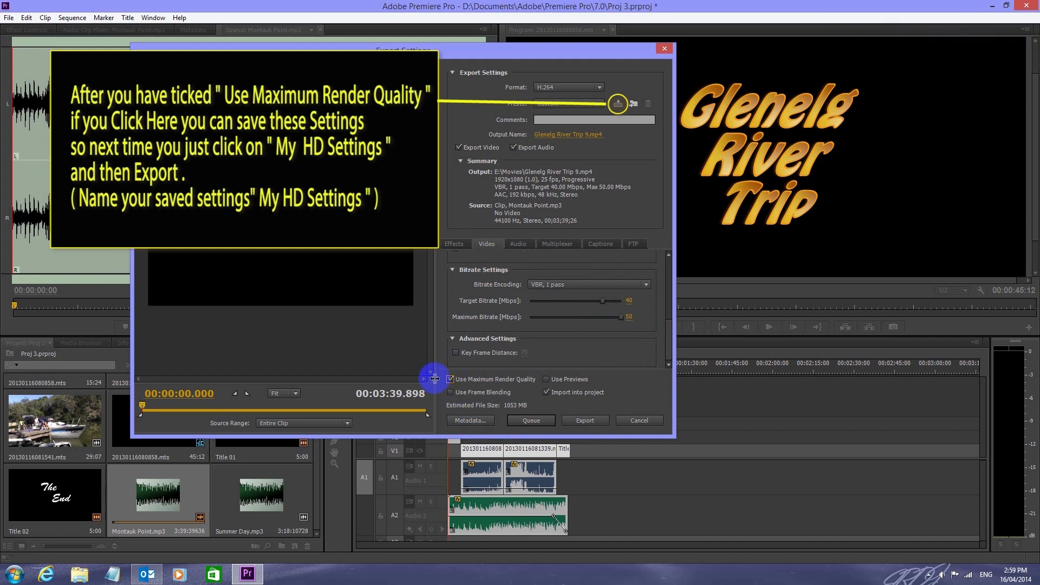
pyautogui.click(577, 422)
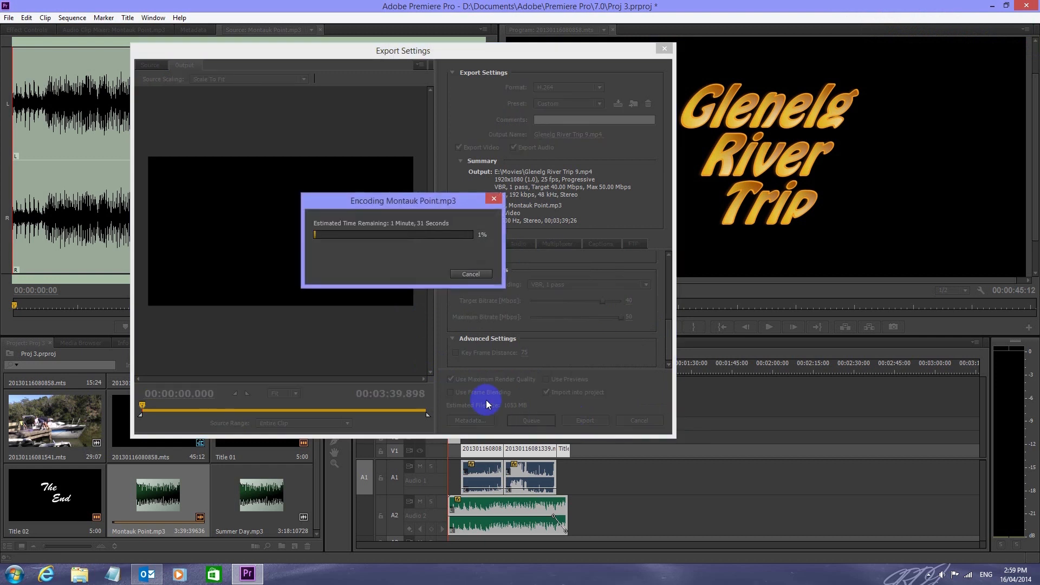